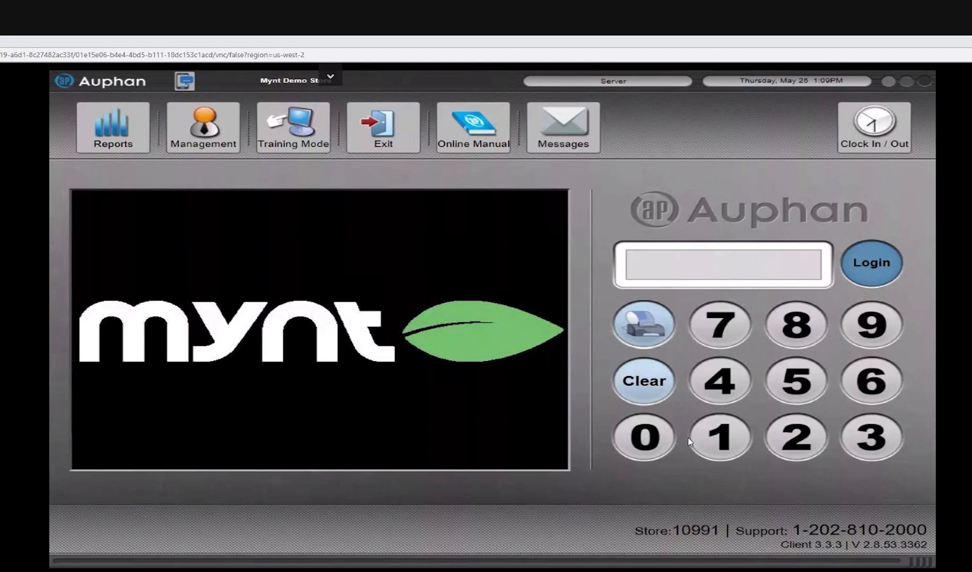
Step: Log in to the point of sale with the staff PIN
click(725, 431)
click(900, 443)
click(868, 274)
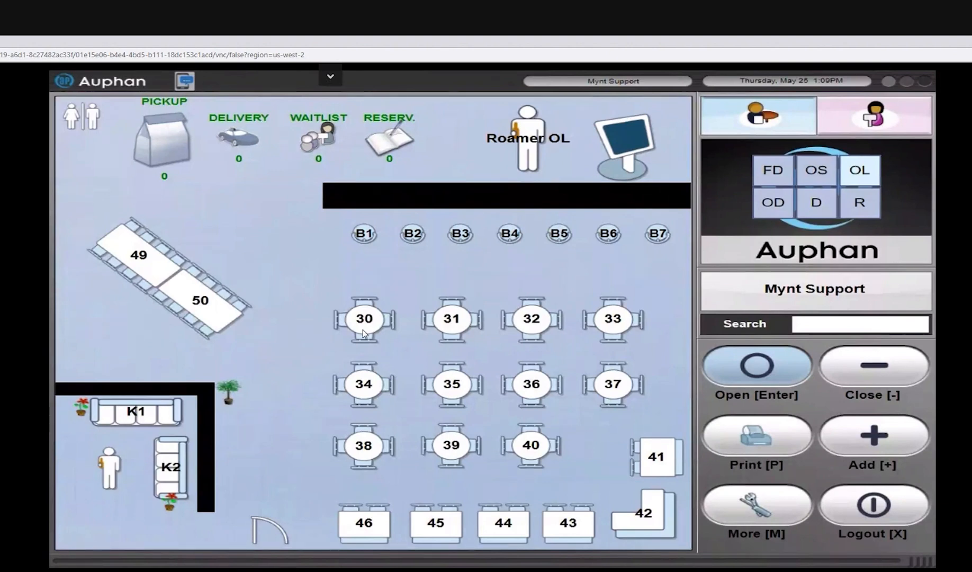
Step: Open table 30 and add a large (LG) 12th Man to seat 1 in the Beverages course
click(364, 334)
click(336, 288)
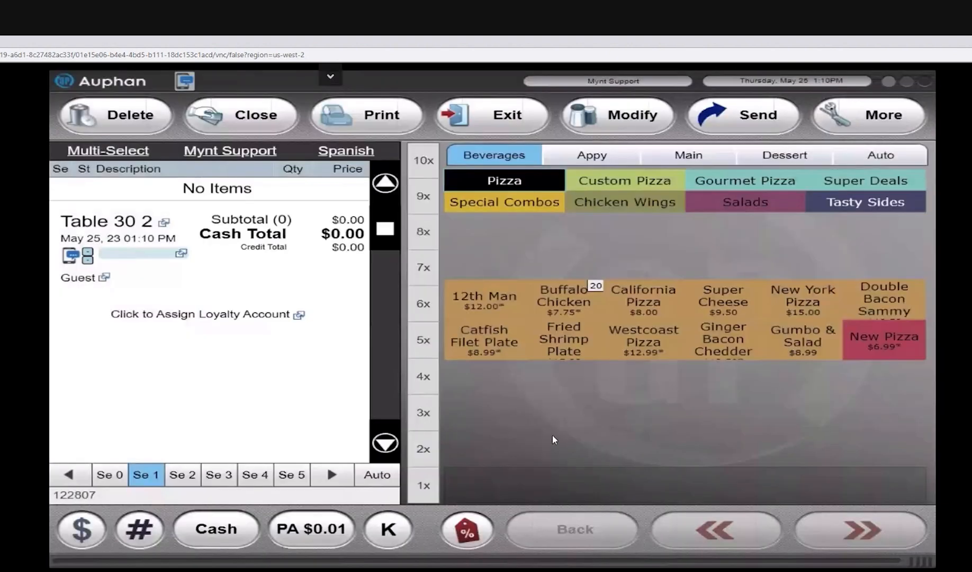
click(484, 299)
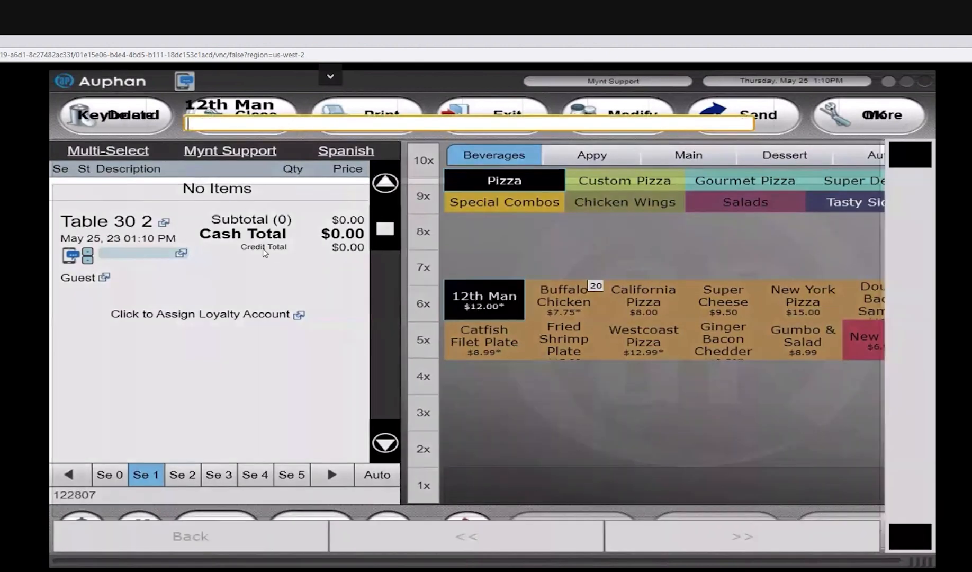
click(310, 168)
click(436, 164)
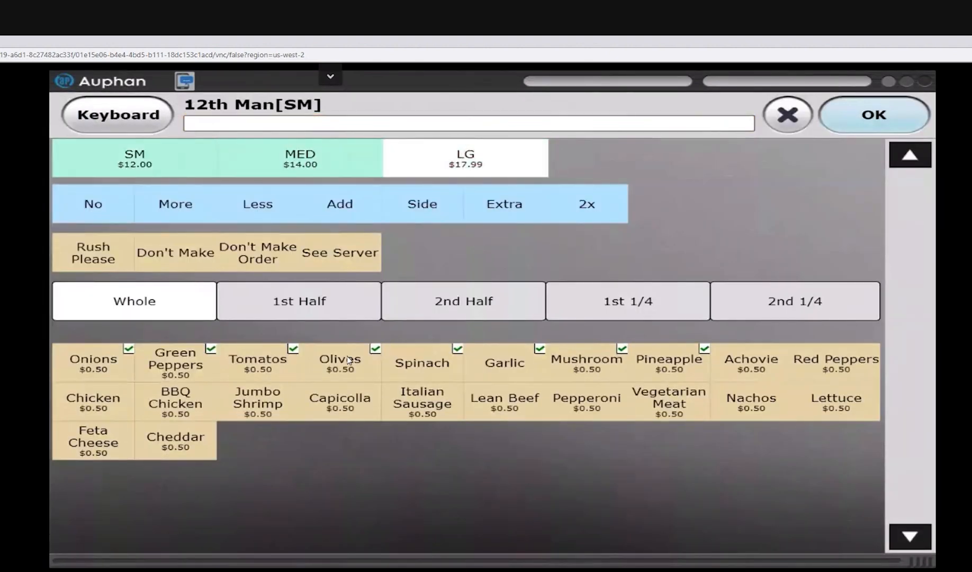
click(873, 117)
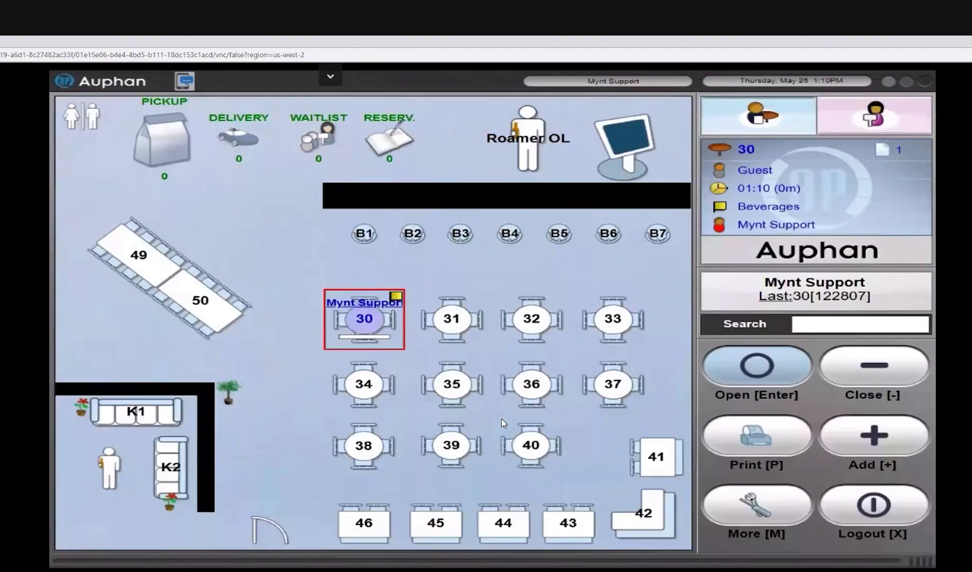
Step: Log back in with the staff PIN, check table 30's course flag in the host and server floor views, and log out
click(728, 207)
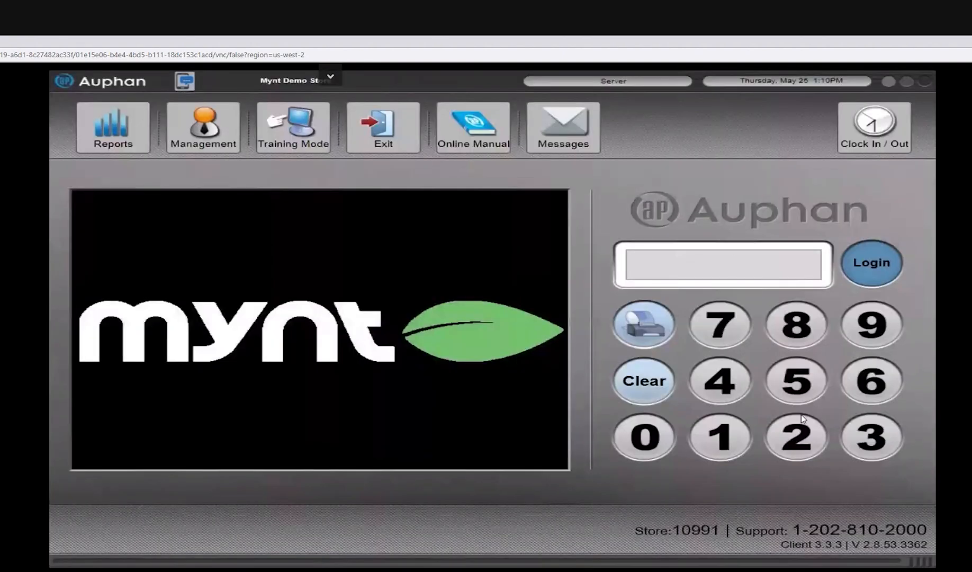
triple_click(801, 416)
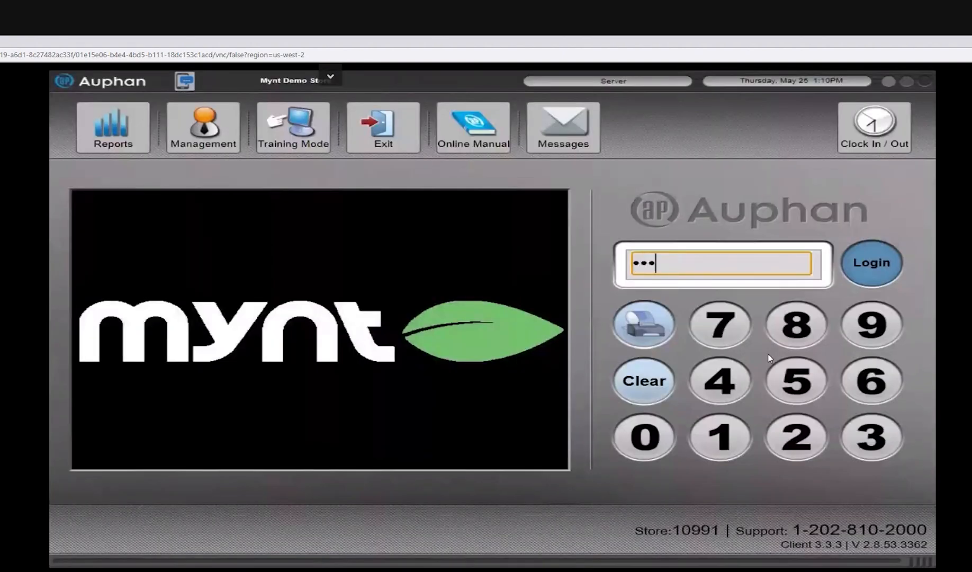
click(844, 263)
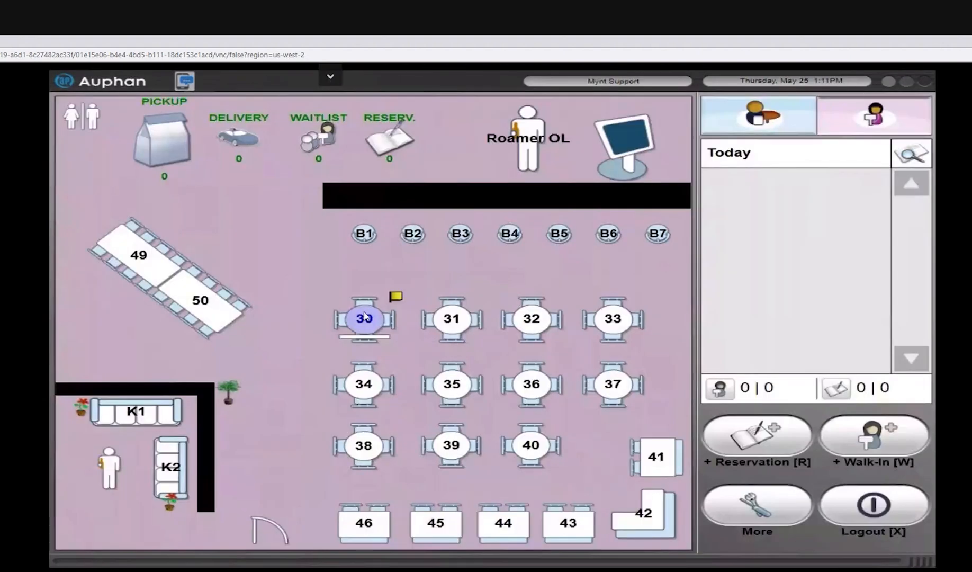
click(366, 318)
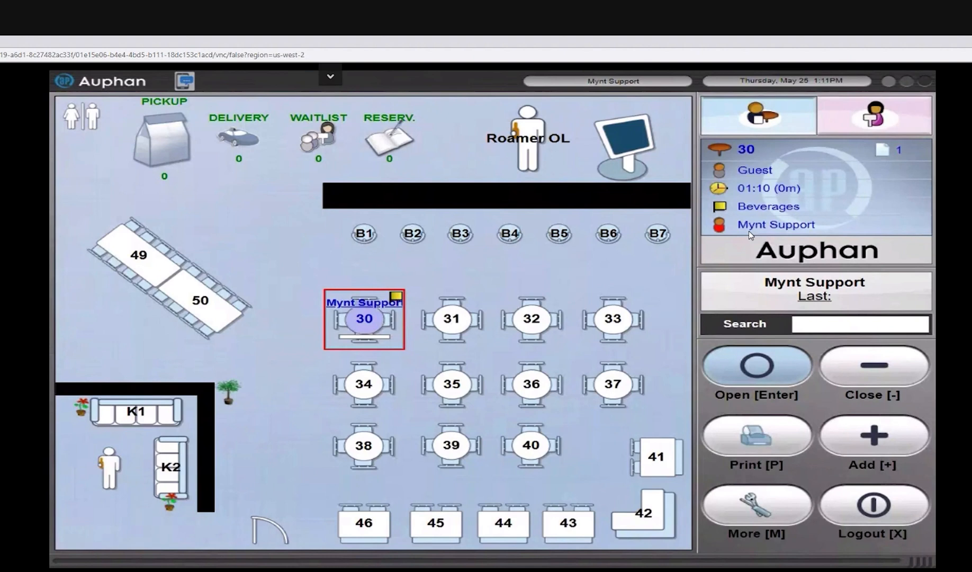
click(885, 513)
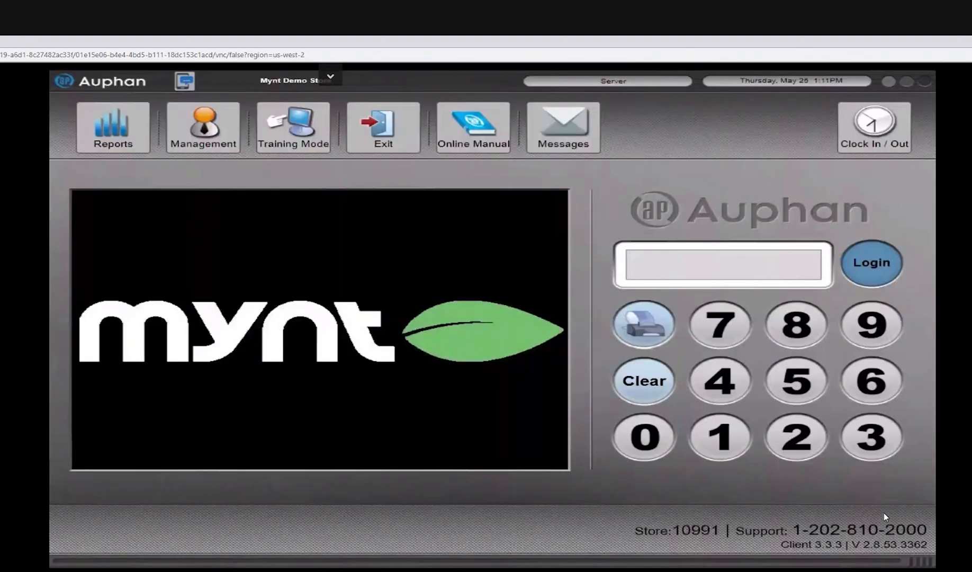
Step: Enter the staff PIN to access management and review the Course Types setup, including the Beverages course
text(•••)
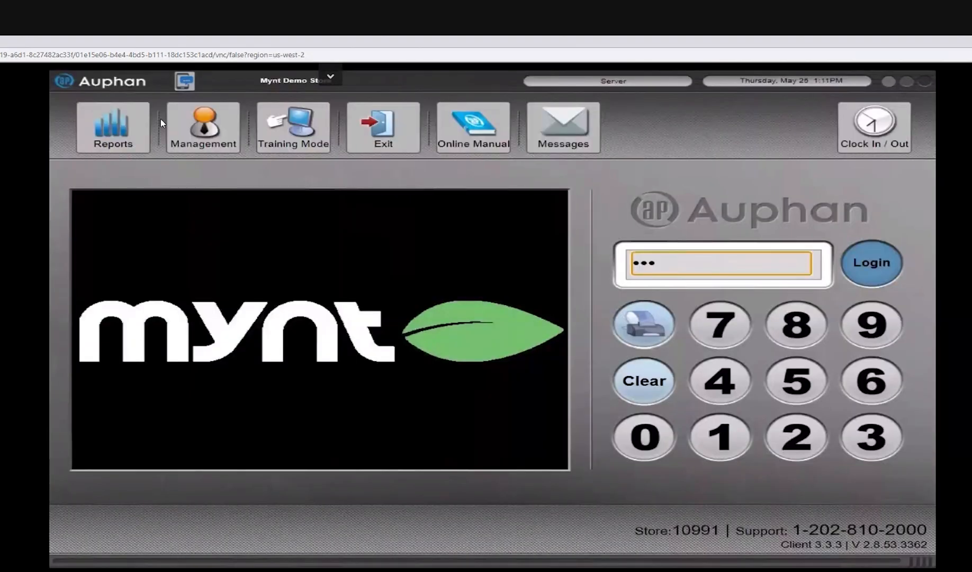
click(192, 146)
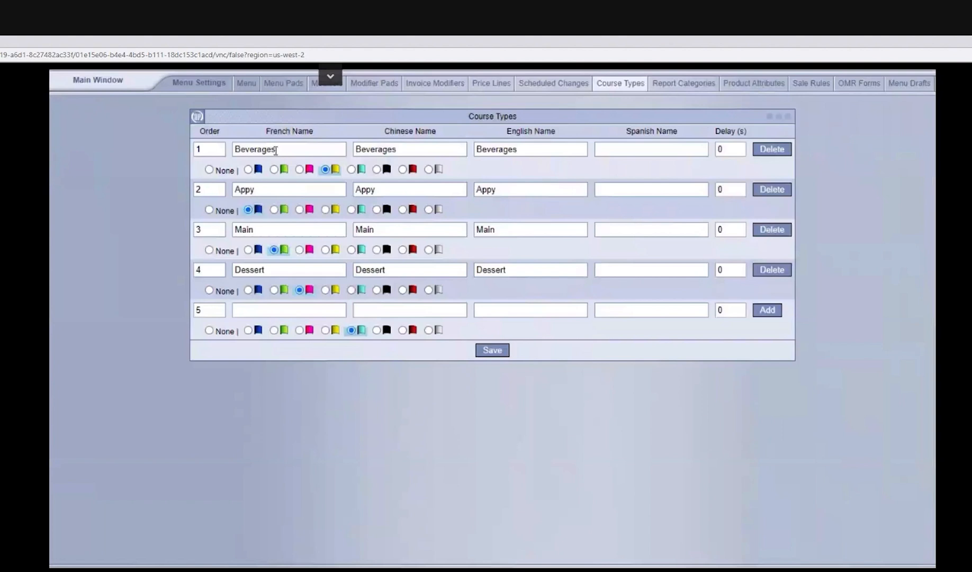
double_click(287, 153)
click(288, 153)
Step: Try 10-15 as the delay in seconds for the Appy course type
click(734, 191)
key(BackSpace)
text(10-15)
click(721, 197)
key(ctrl+a)
key(BackSpace)
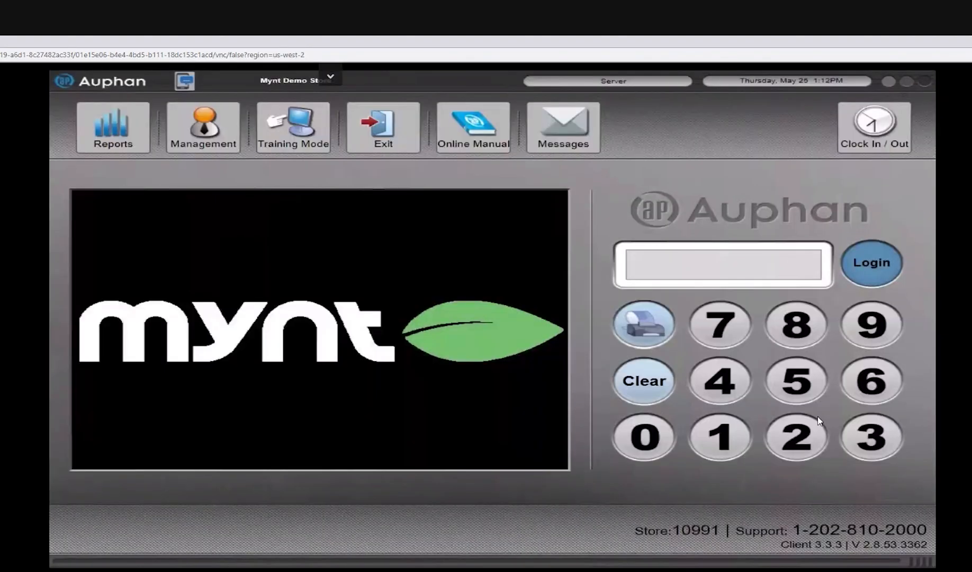
Step: Log in with the staff PIN and reopen table 30's order
click(804, 431)
click(804, 432)
click(804, 432)
click(896, 258)
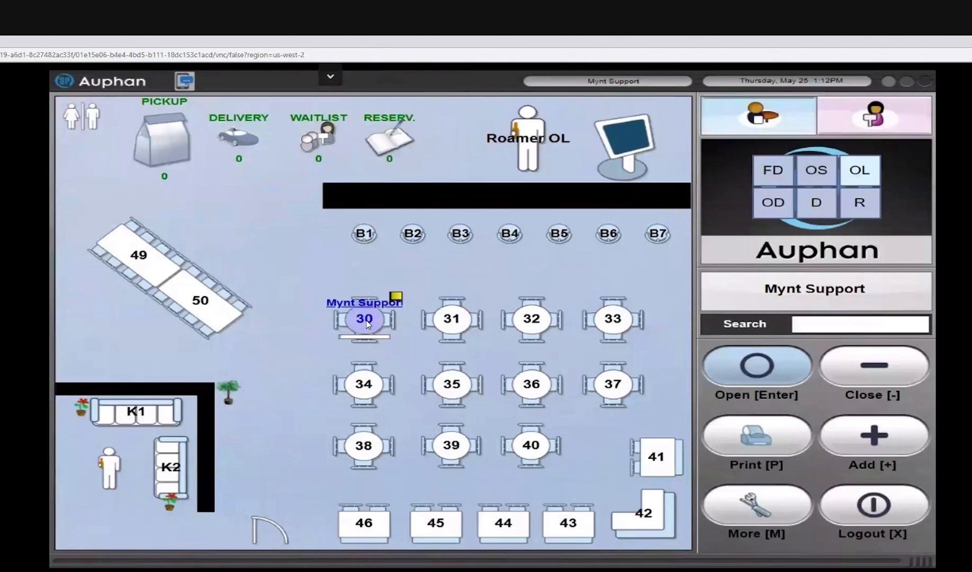
click(366, 321)
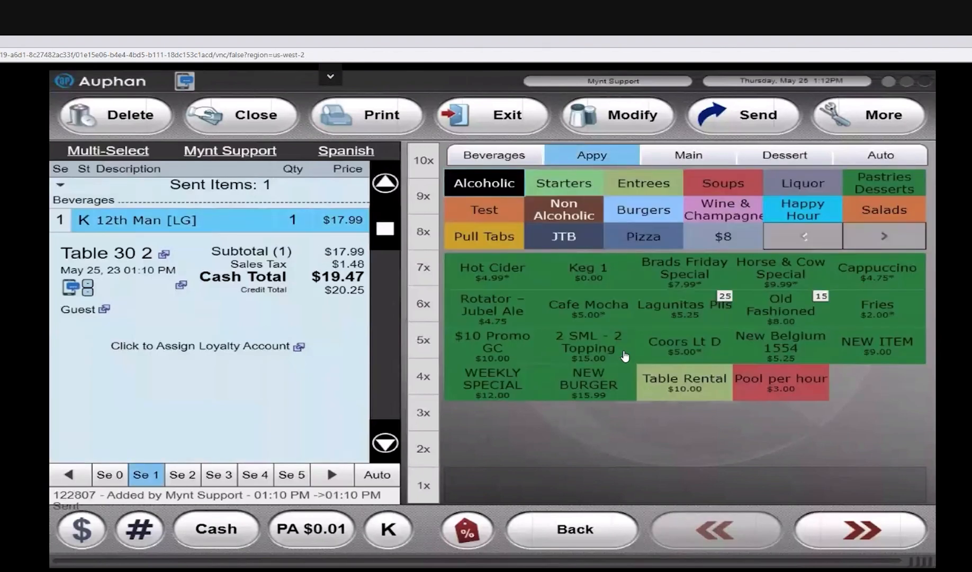
Step: Add a Friday Special and a Chocolate Tempura from Starters to the Appy course and exit table 30's order
click(617, 186)
click(598, 192)
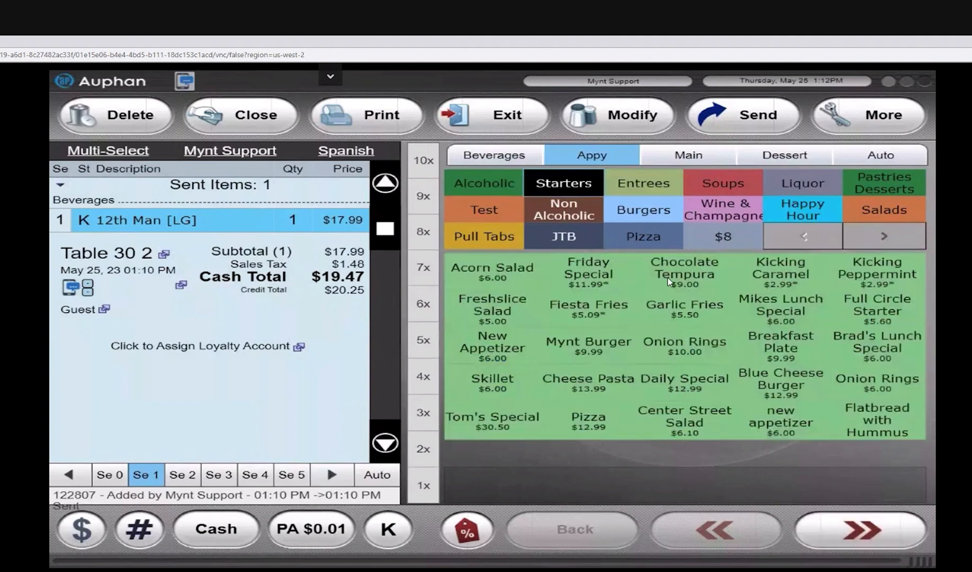
click(542, 277)
click(539, 276)
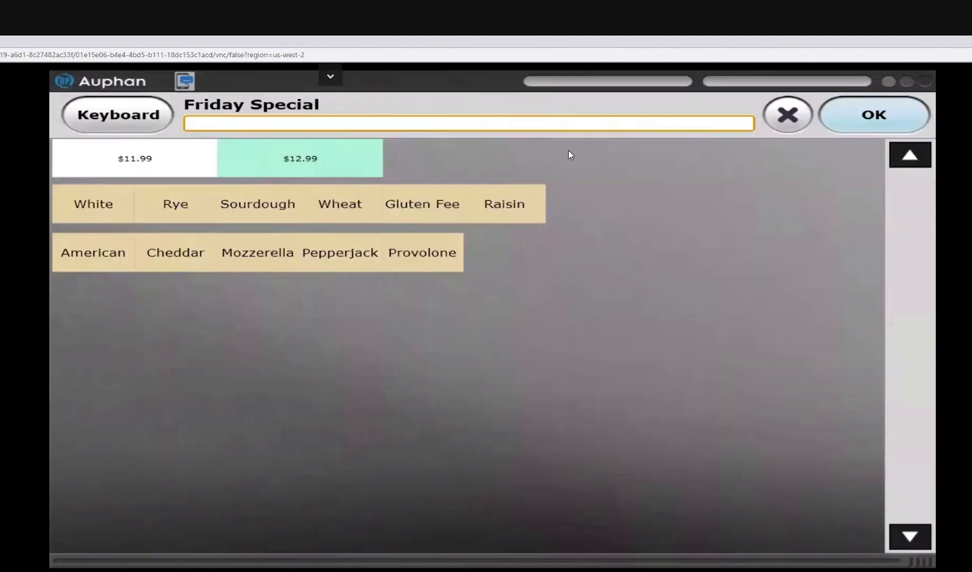
click(846, 123)
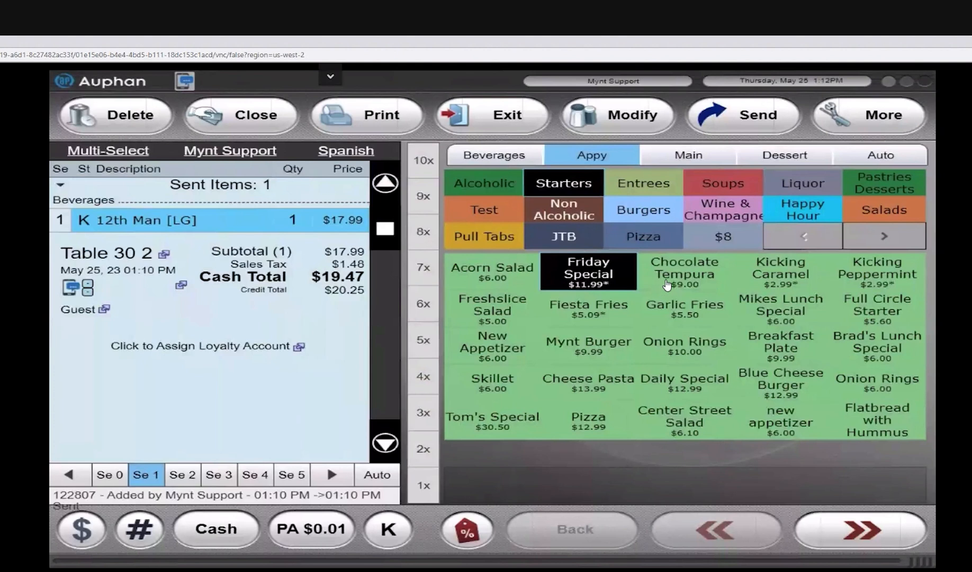
click(675, 280)
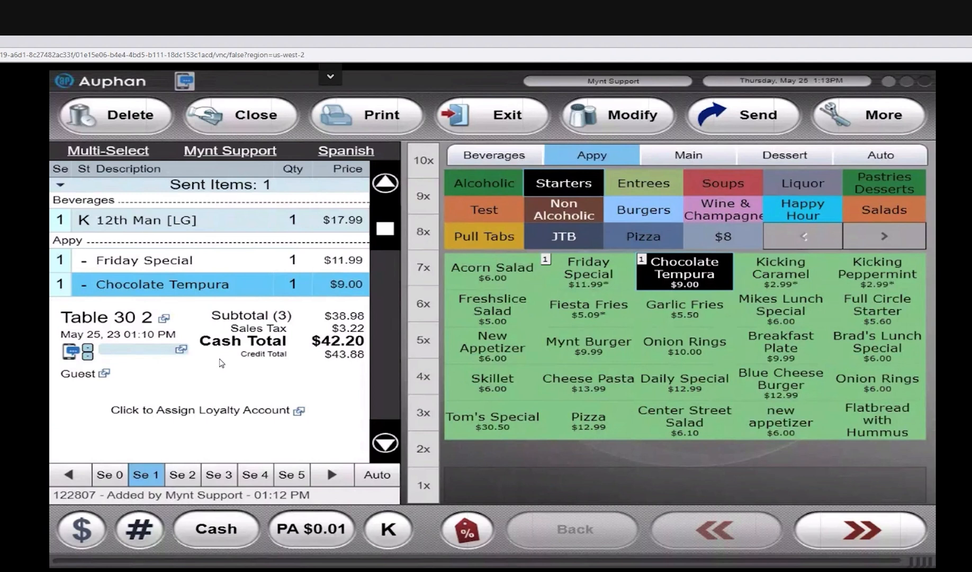
click(483, 112)
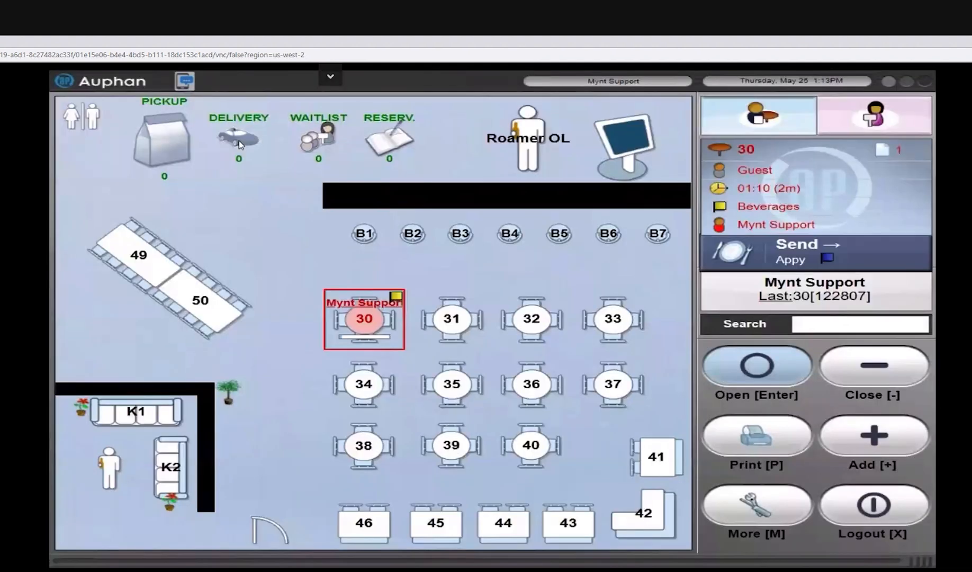
Step: Start a new delivery order and confirm the existing customer's record for it
click(240, 141)
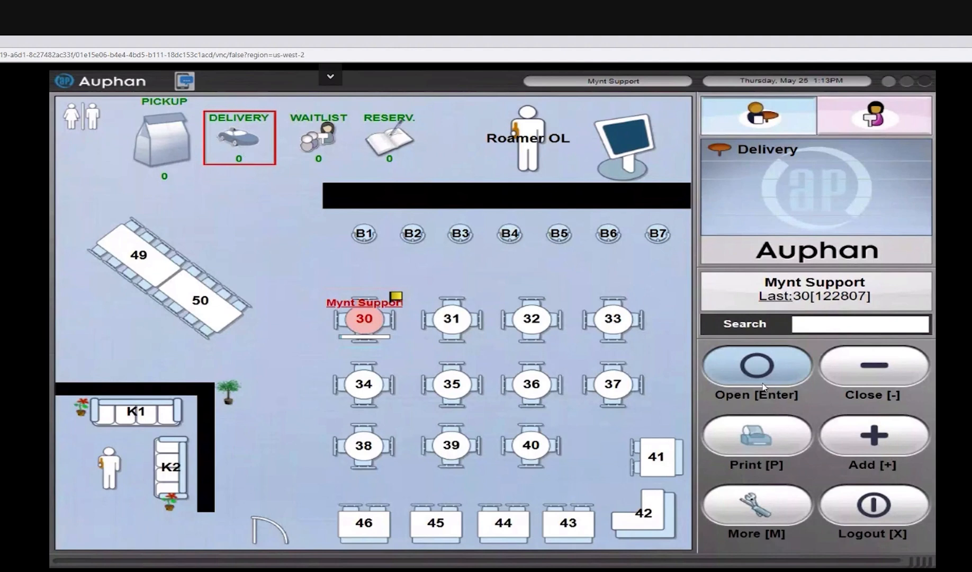
click(758, 367)
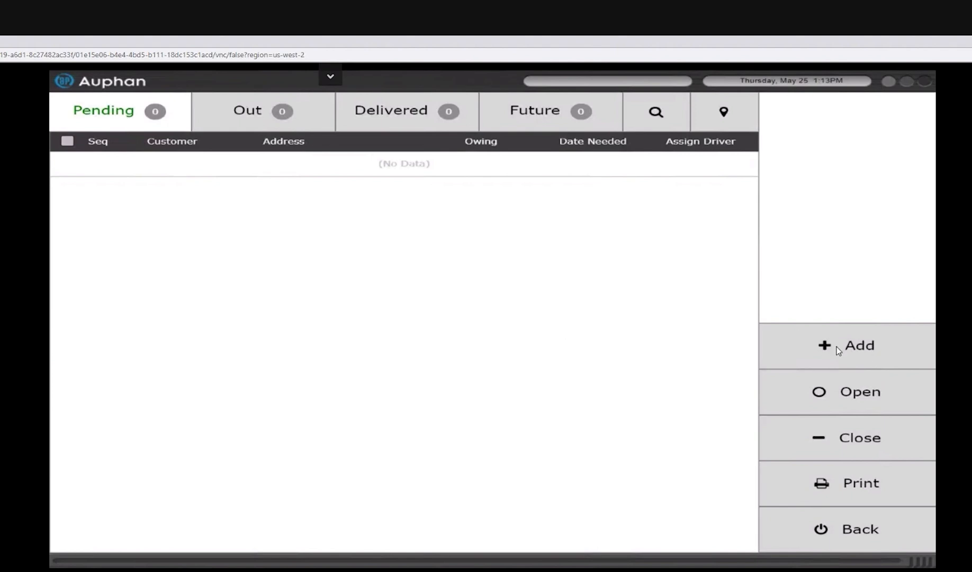
click(814, 348)
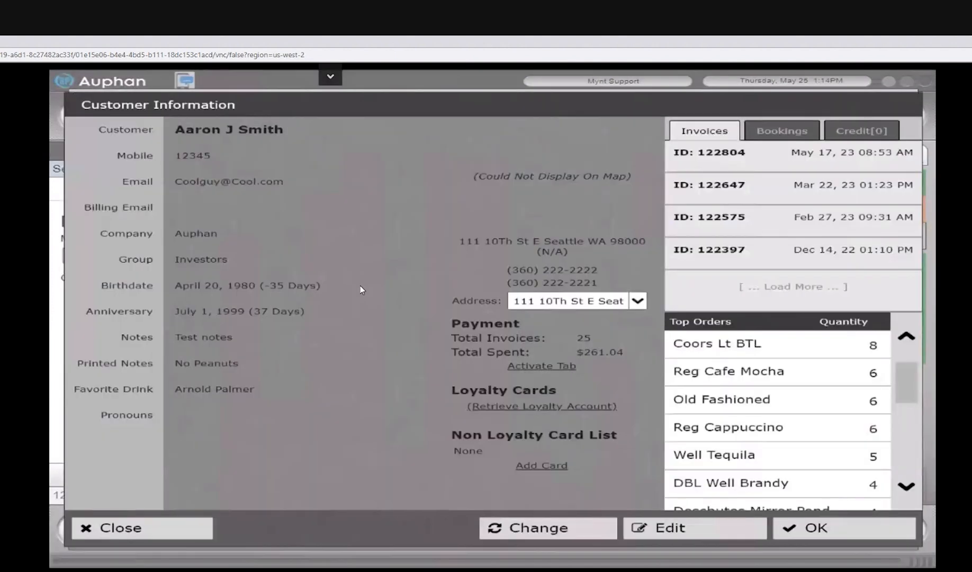
click(802, 528)
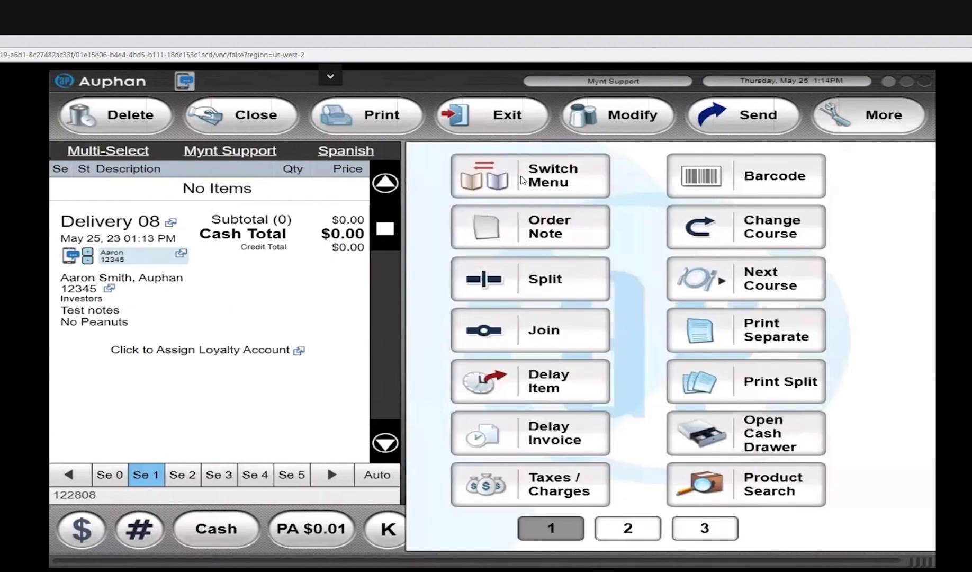
Step: Switch the delivery order's menu and set up a medium (MED) 12th Man with green peppers added on the 2nd half
click(522, 182)
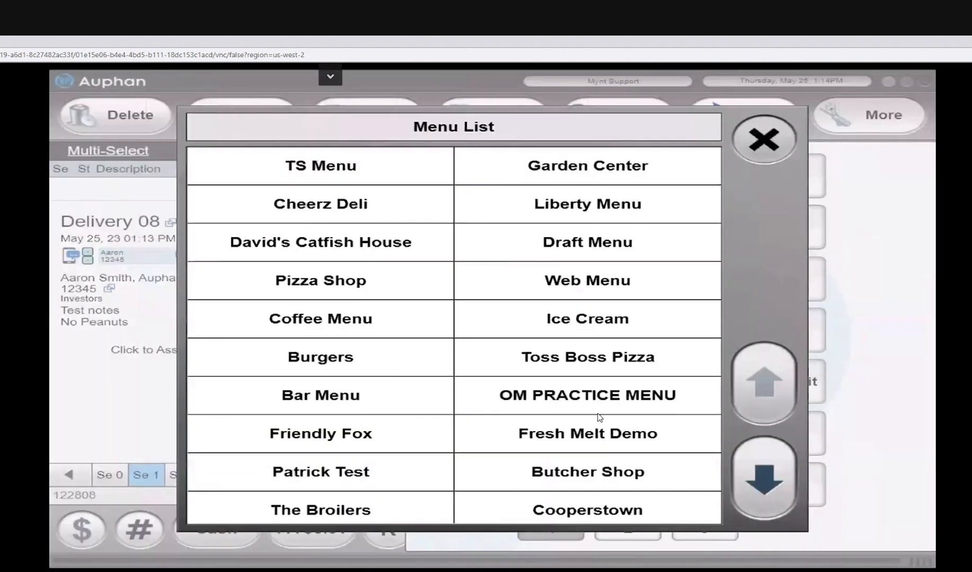
click(620, 418)
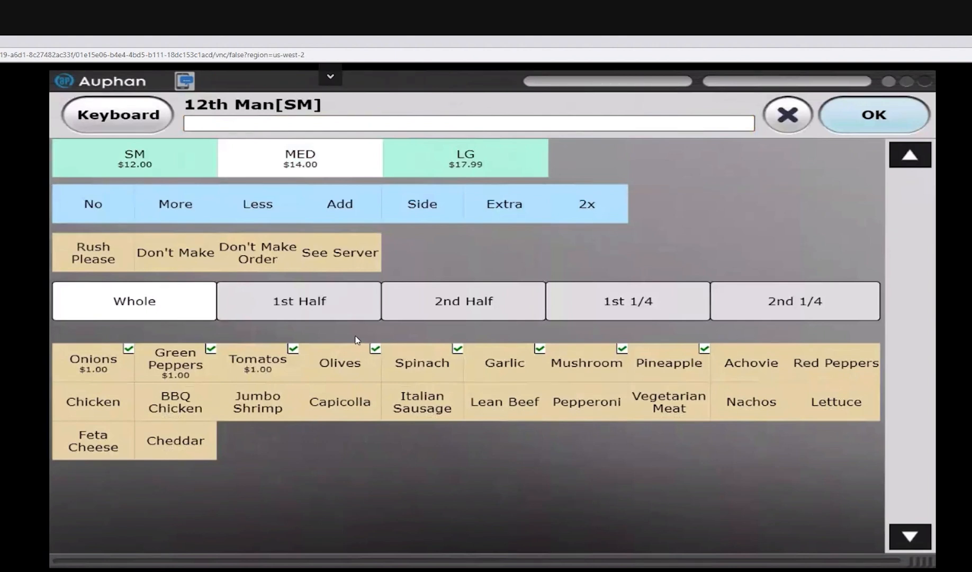
click(324, 310)
click(437, 313)
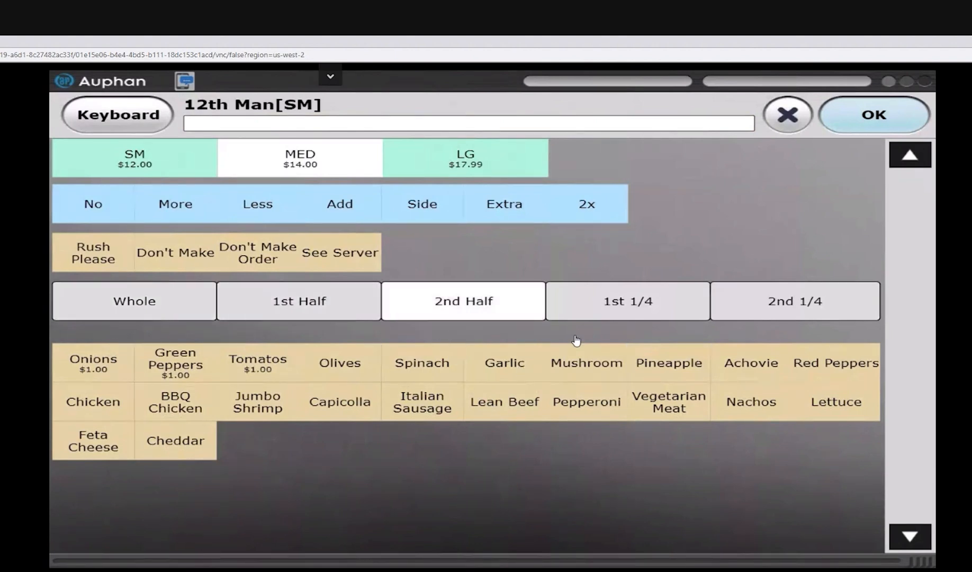
click(608, 317)
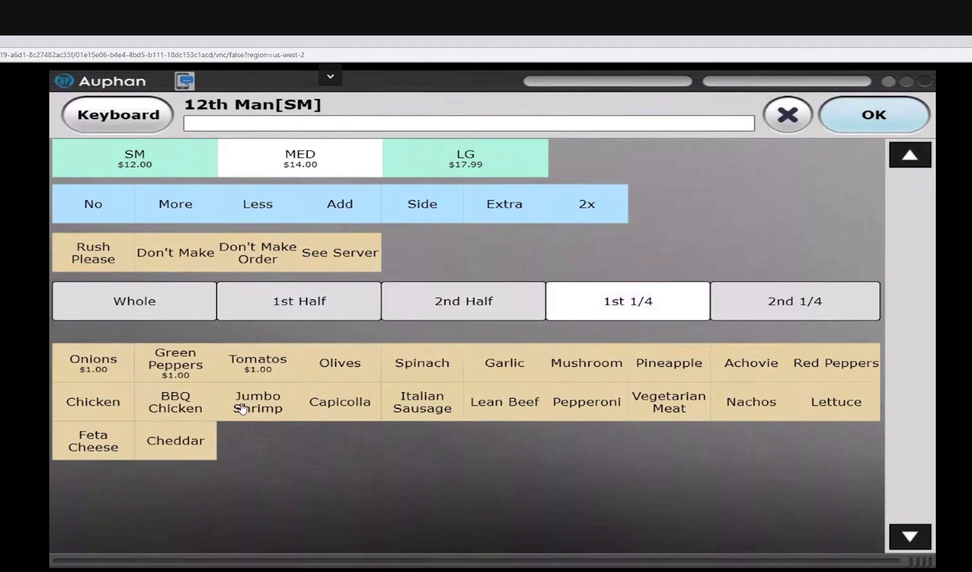
click(471, 310)
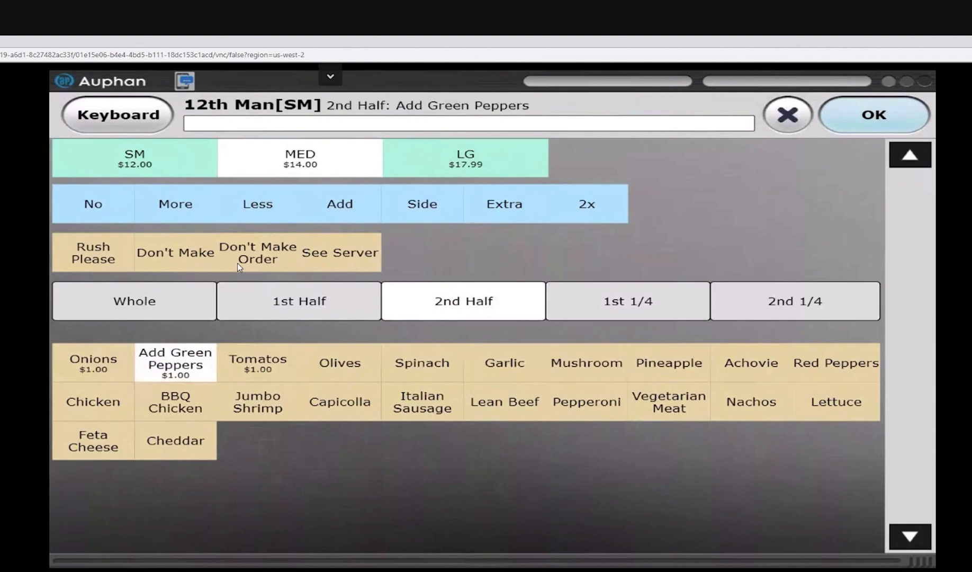
Step: Add the note "type in messages" to the 12th Man and confirm the item
click(106, 117)
text(type)
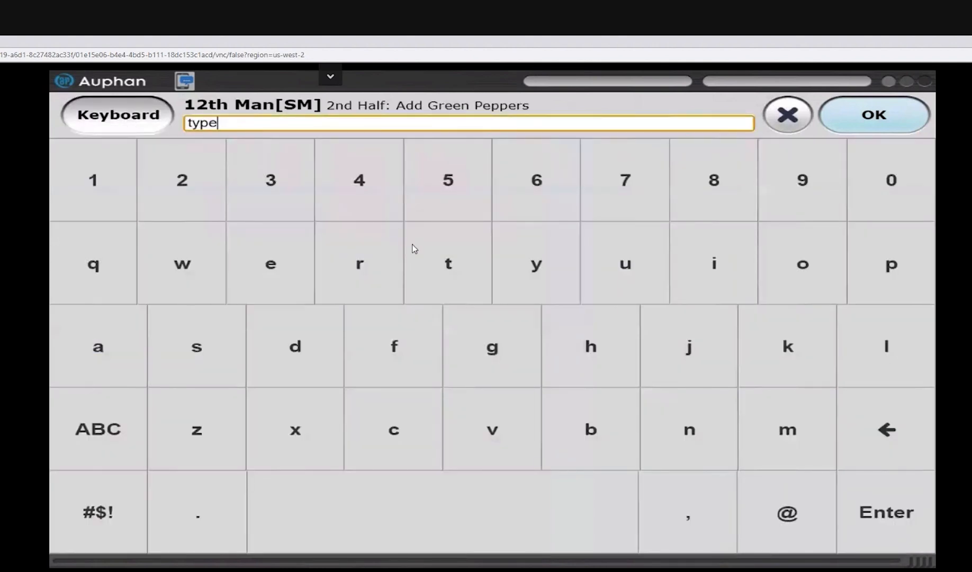
text( in messages)
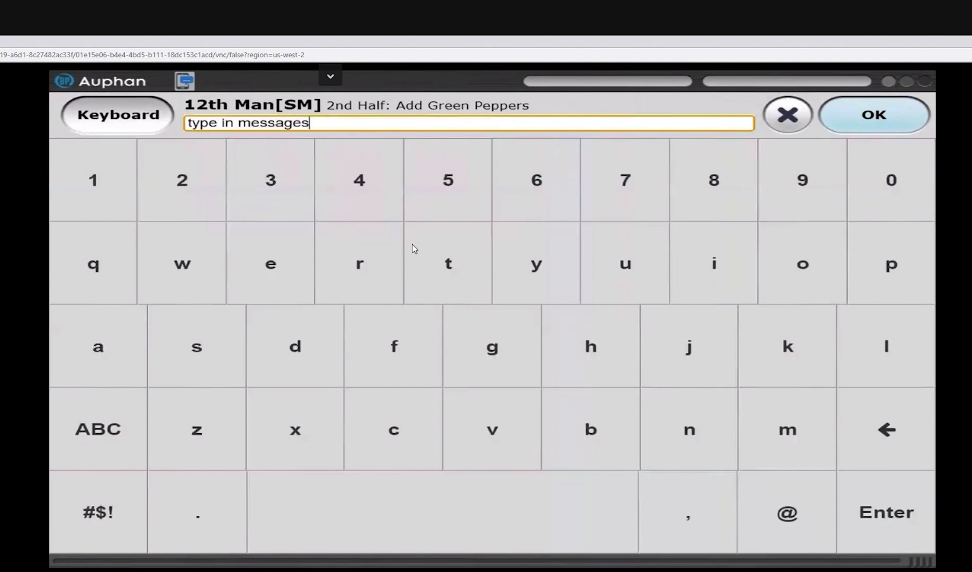
click(134, 118)
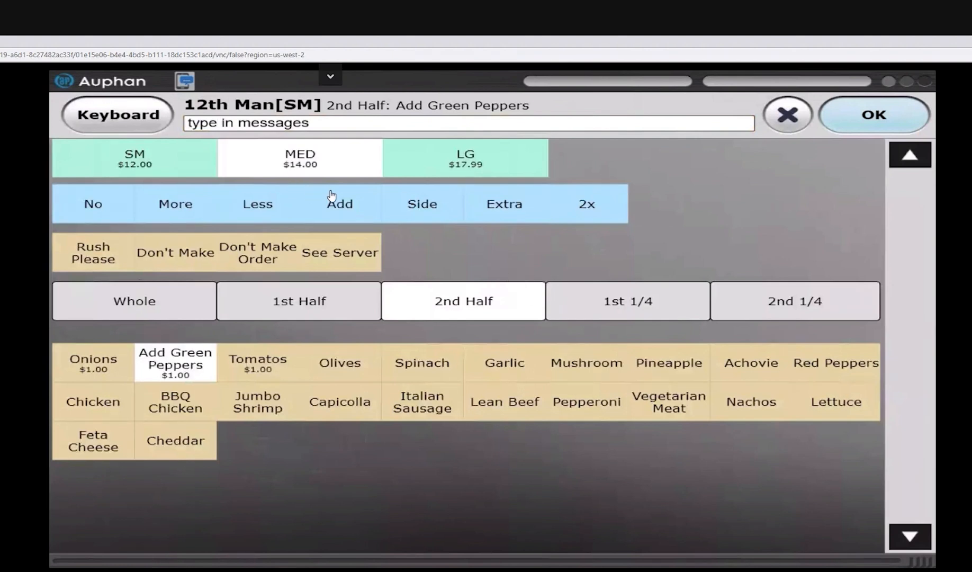
click(856, 121)
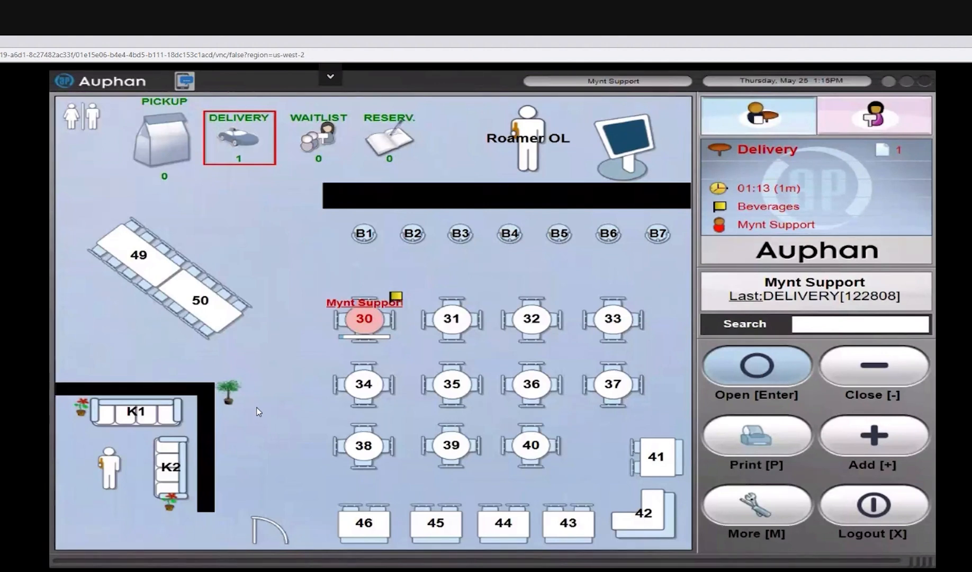
Step: Open the pending deliveries and assign a driver to delivery order 08
click(244, 142)
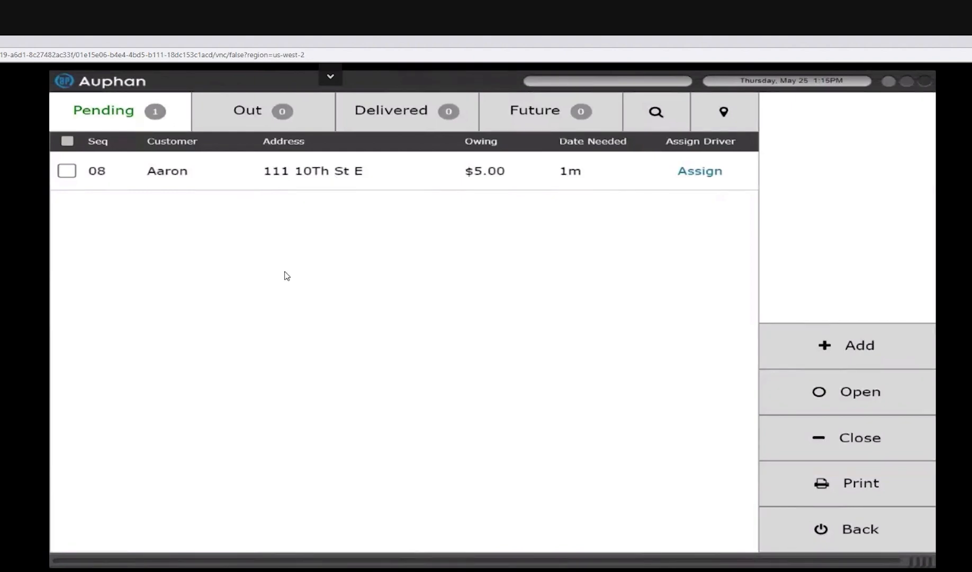
click(707, 178)
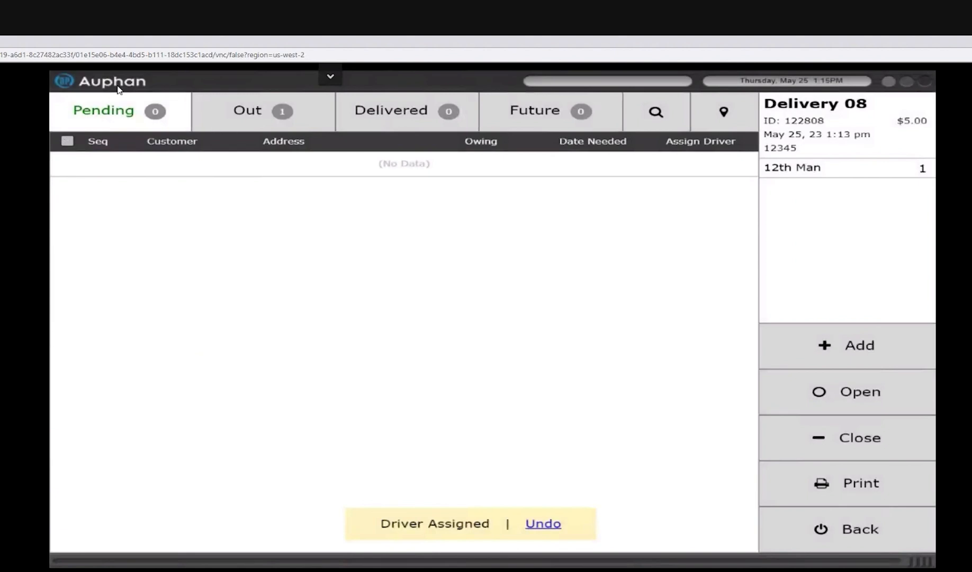
Step: Open delivery order 08 from the out deliveries and close its invoice with a $5.00 cash payment
click(260, 122)
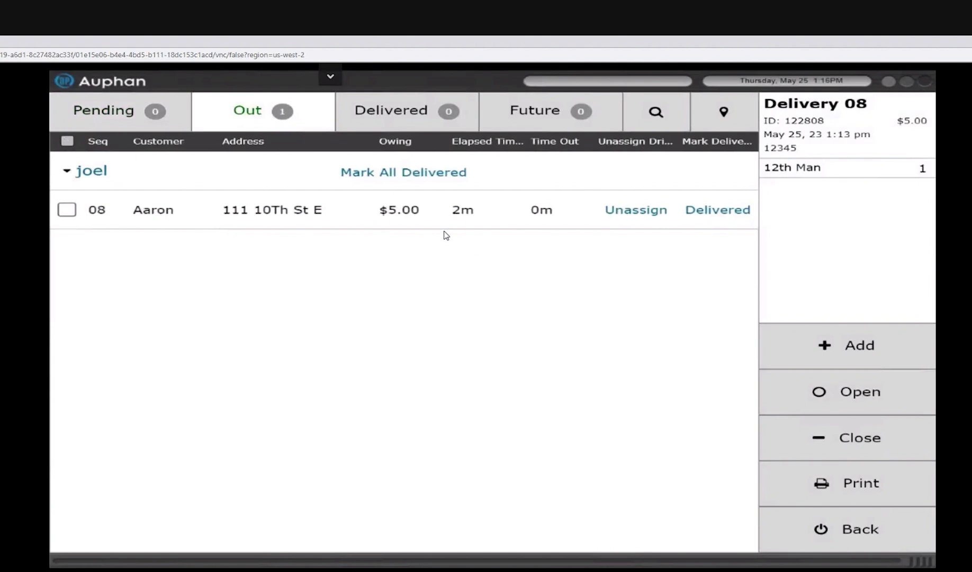
click(314, 217)
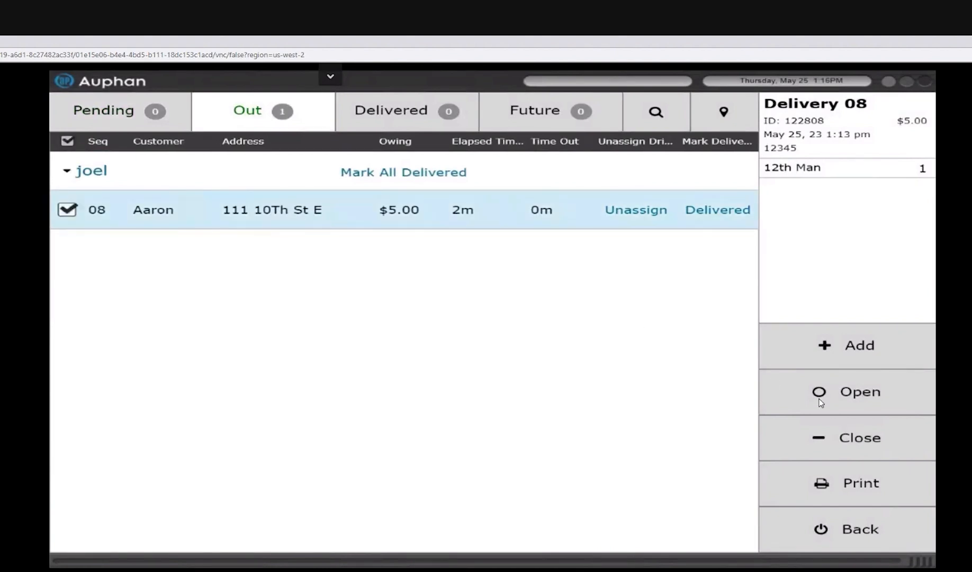
click(850, 411)
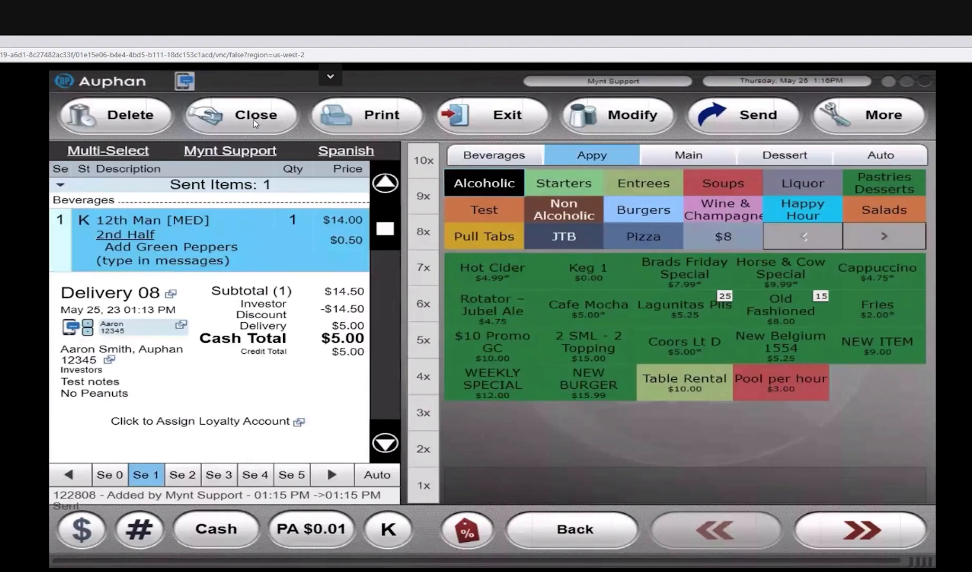
click(254, 120)
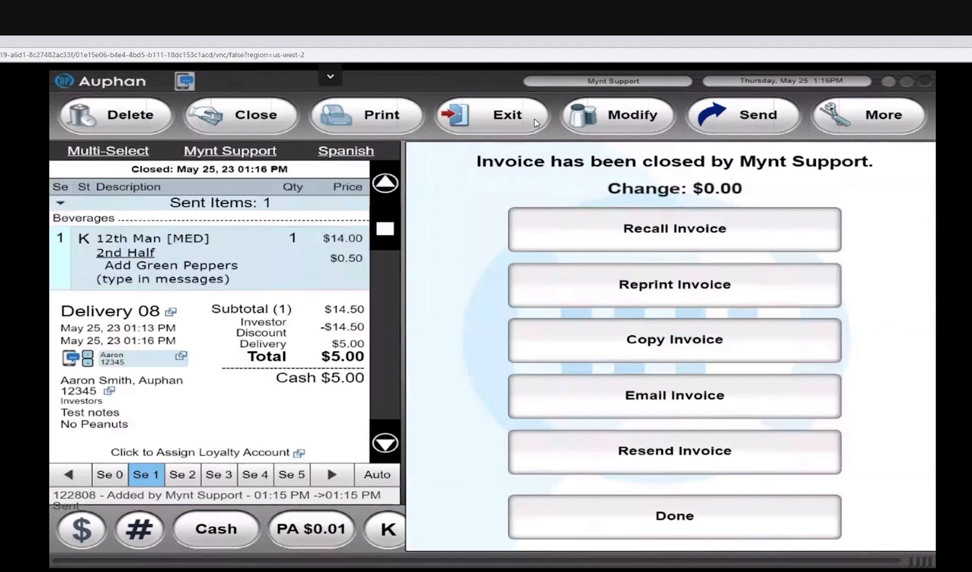
click(519, 117)
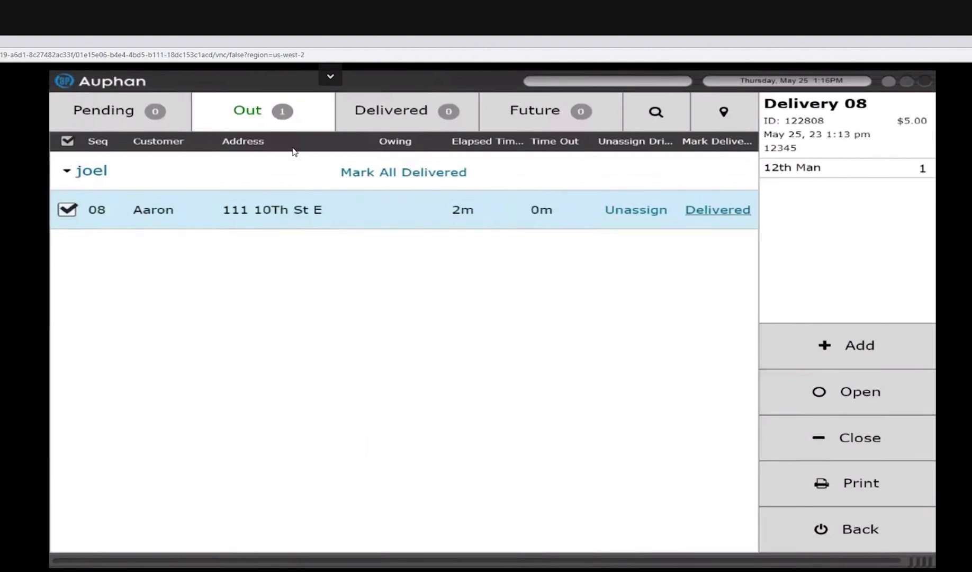
Step: Mark all of the assigned driver's out orders as delivered and open the delivered list
click(396, 173)
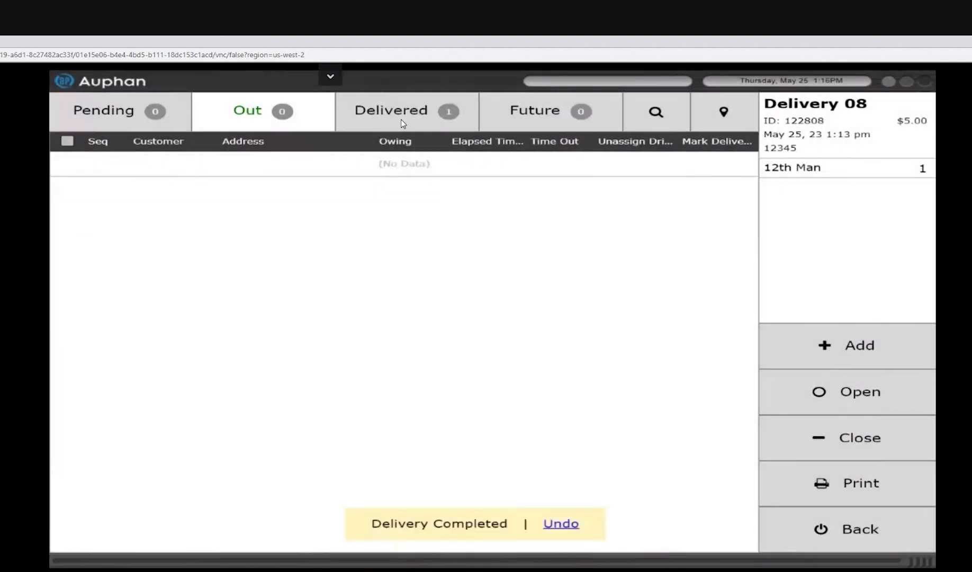
click(401, 119)
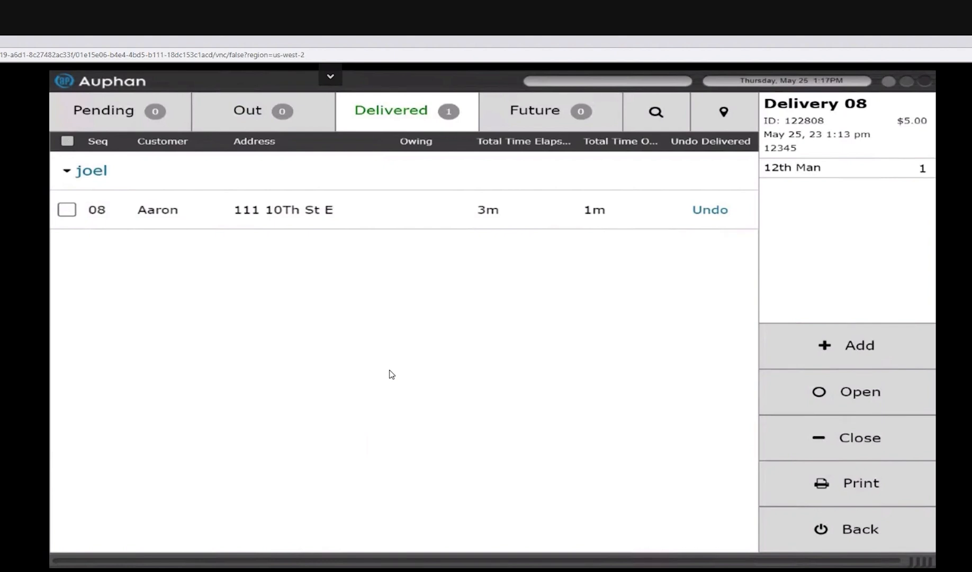
Step: Review the deliveries on the map, check the future deliveries, and return to the table layout
click(255, 117)
click(723, 114)
click(500, 208)
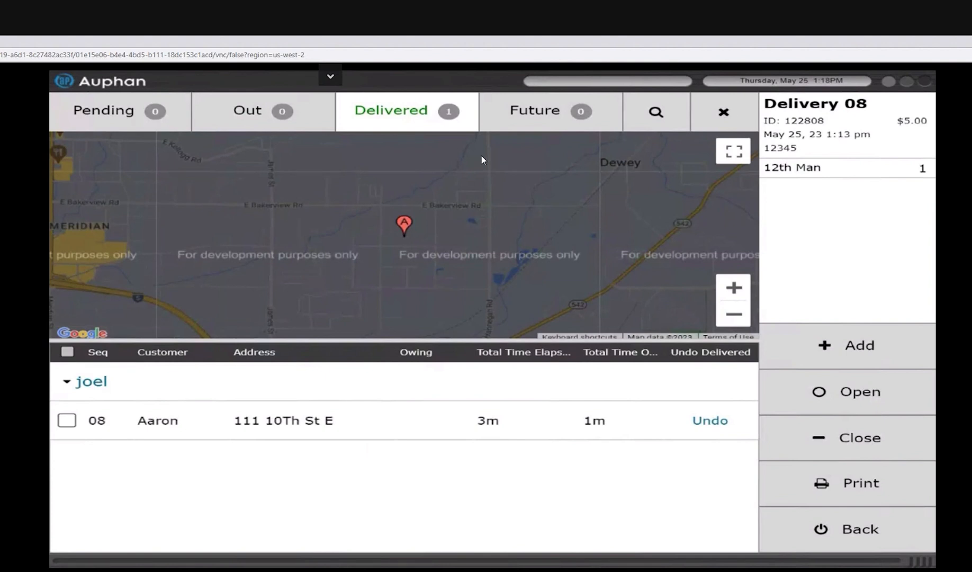
click(548, 114)
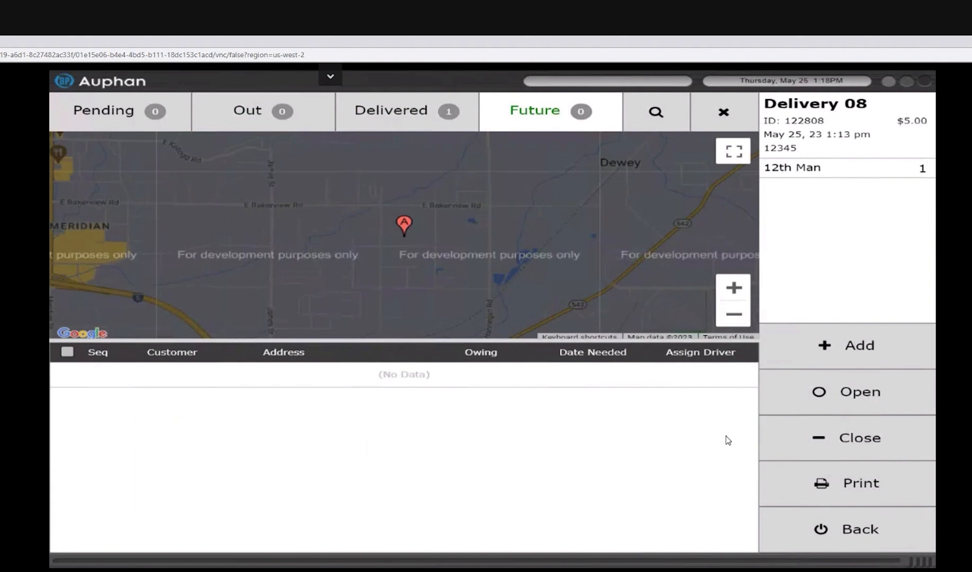
click(859, 530)
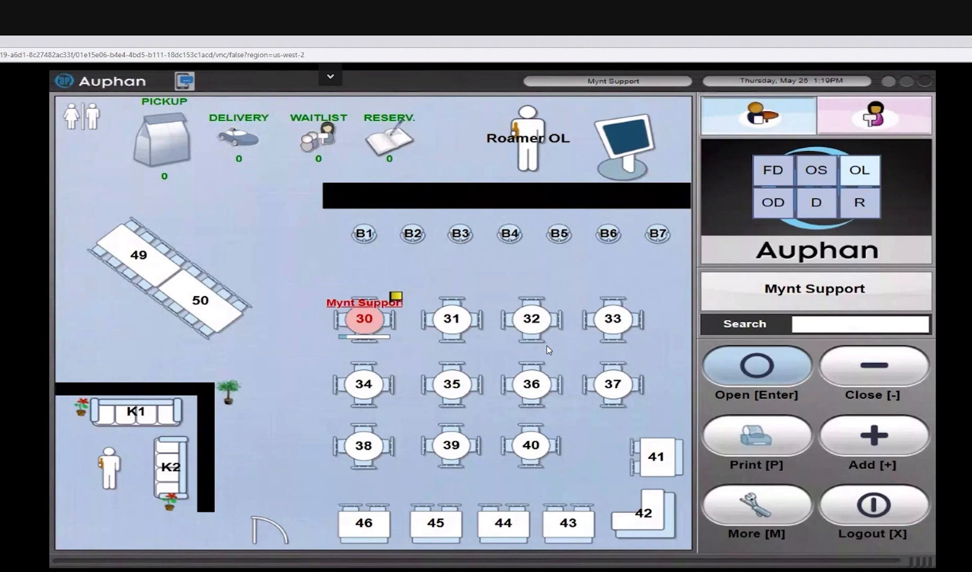
Step: Log out, enter the access code to reach the management window, and open the stations list
click(890, 508)
text(•••)
click(214, 118)
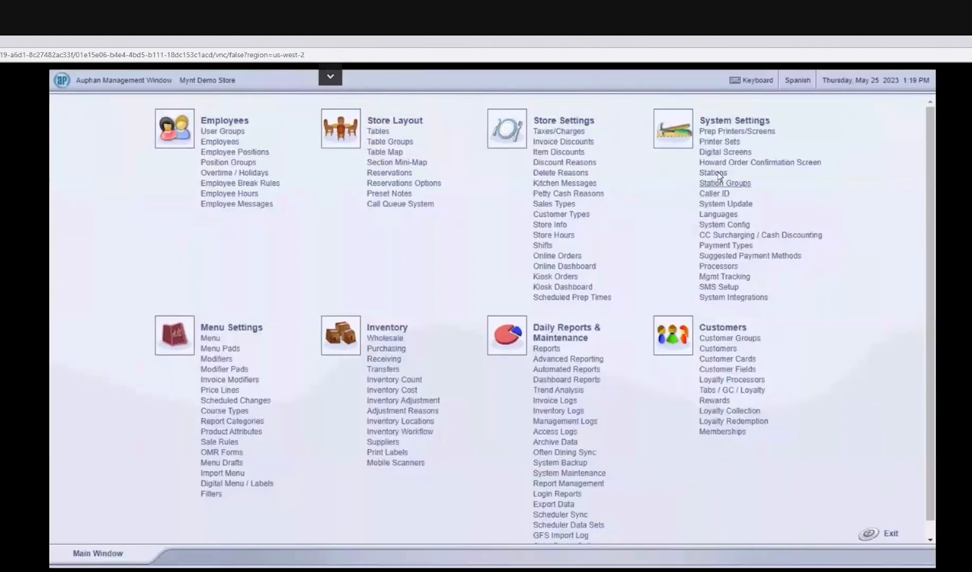
click(715, 174)
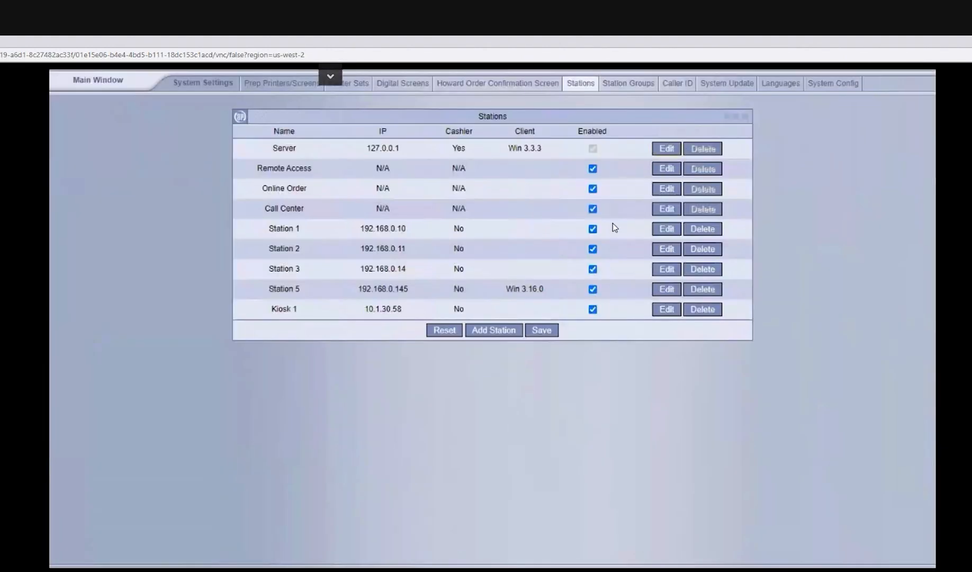
Step: Set the station's service mode to Quick Service Mode and save the station settings
scroll(614, 227, down, 7)
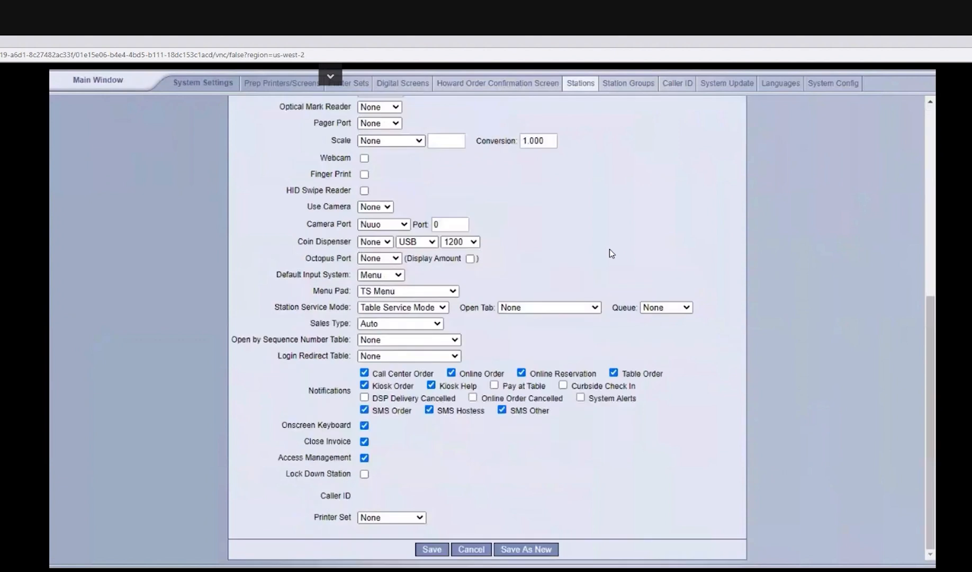
click(378, 311)
key(Down)
key(Return)
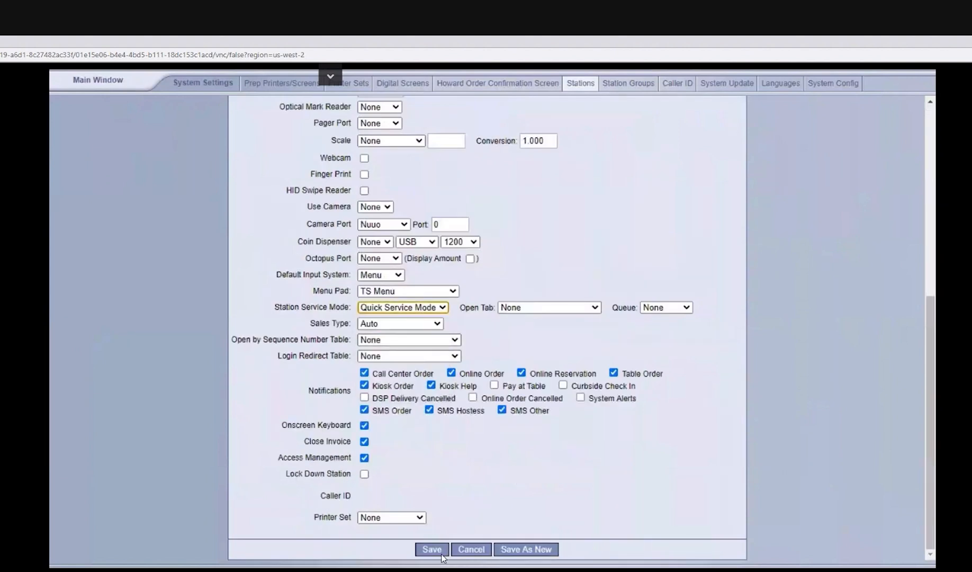
click(439, 551)
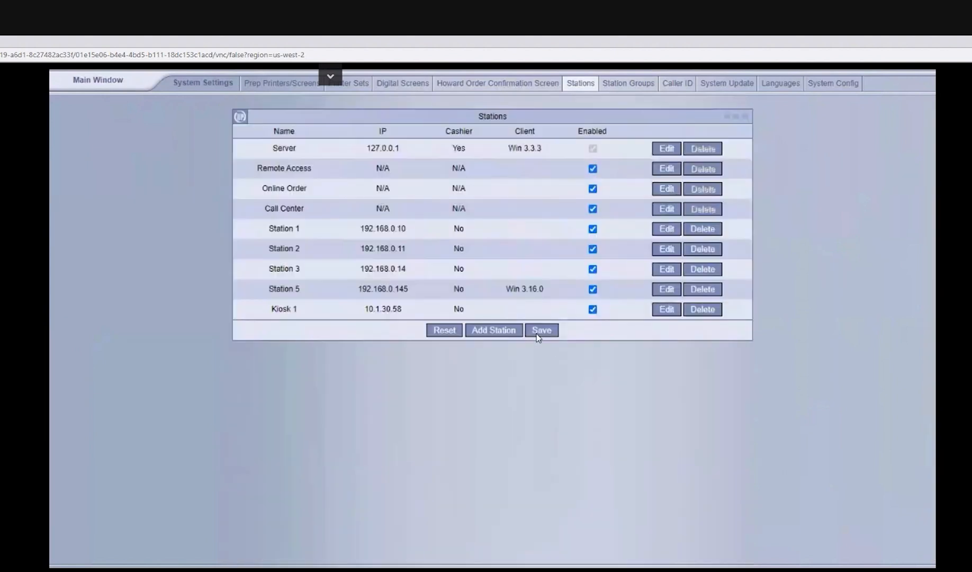
Step: Exit the management window and log in to the order screen with the employee's passcode
click(98, 86)
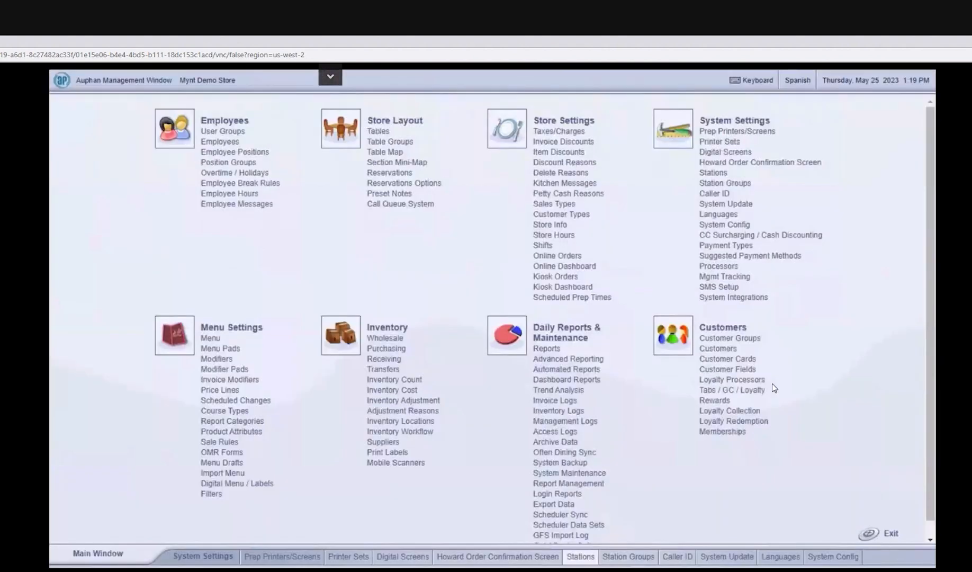
click(880, 533)
text(123)
click(862, 270)
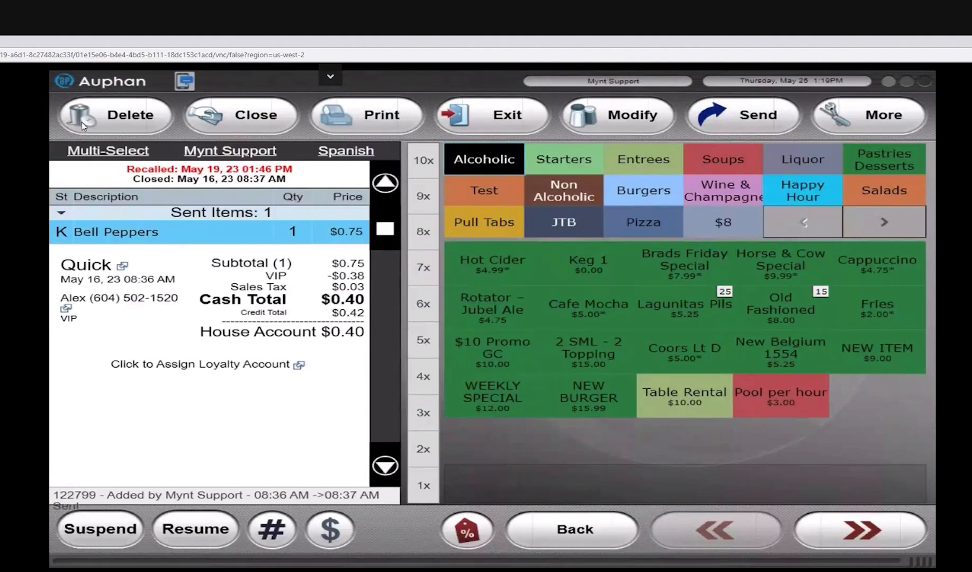
Step: Delete Bell Peppers from the recalled quick invoice as a Customer Mistake and void its House Account payment
click(120, 121)
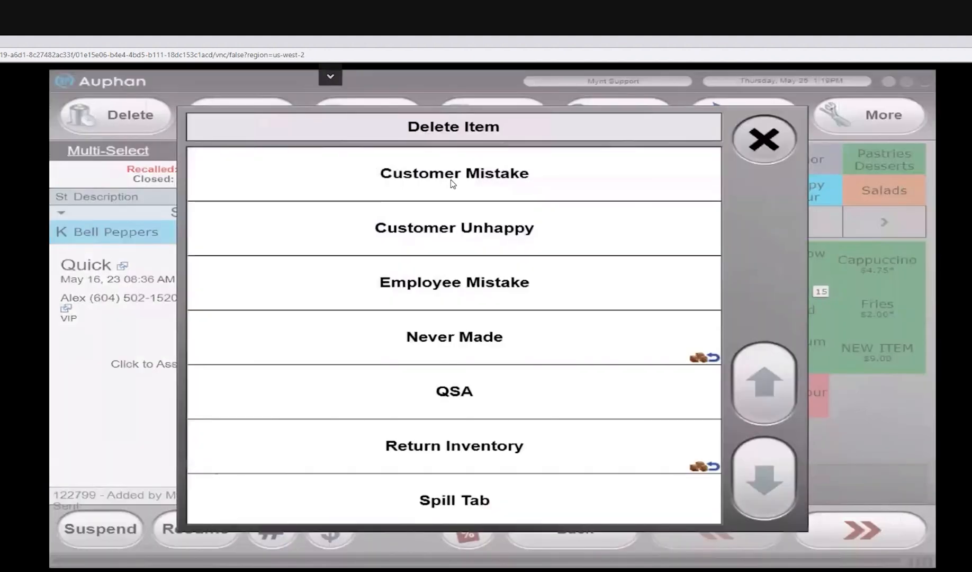
click(452, 183)
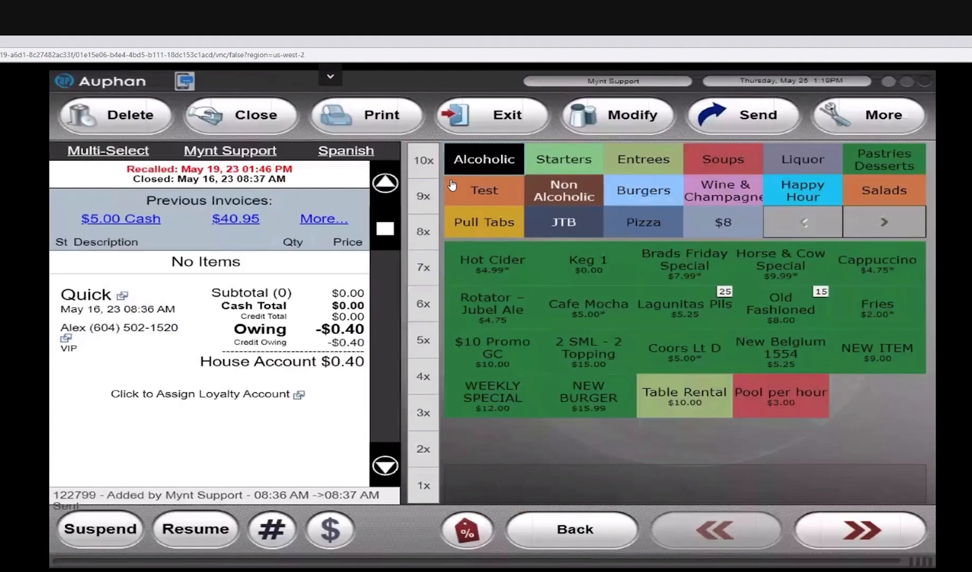
click(298, 364)
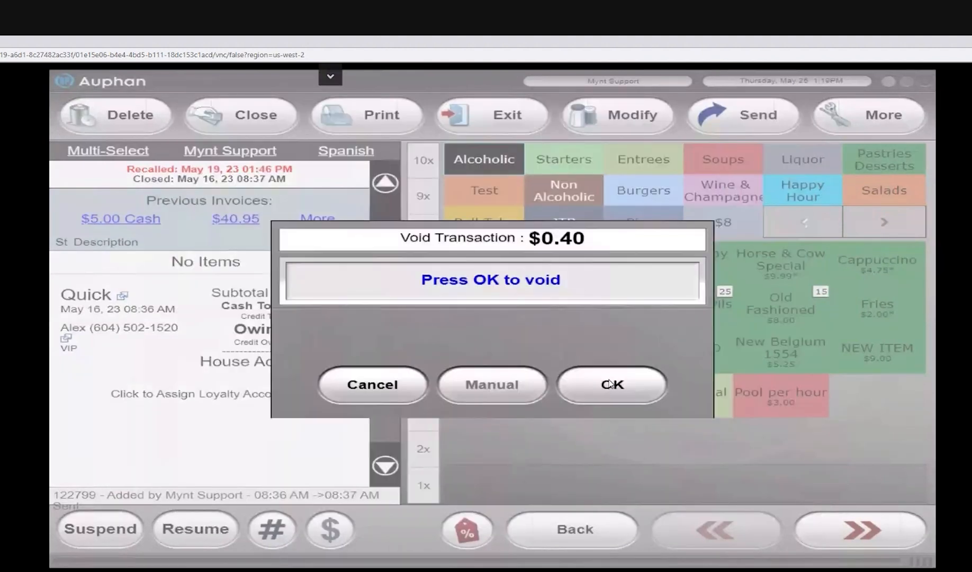
click(611, 385)
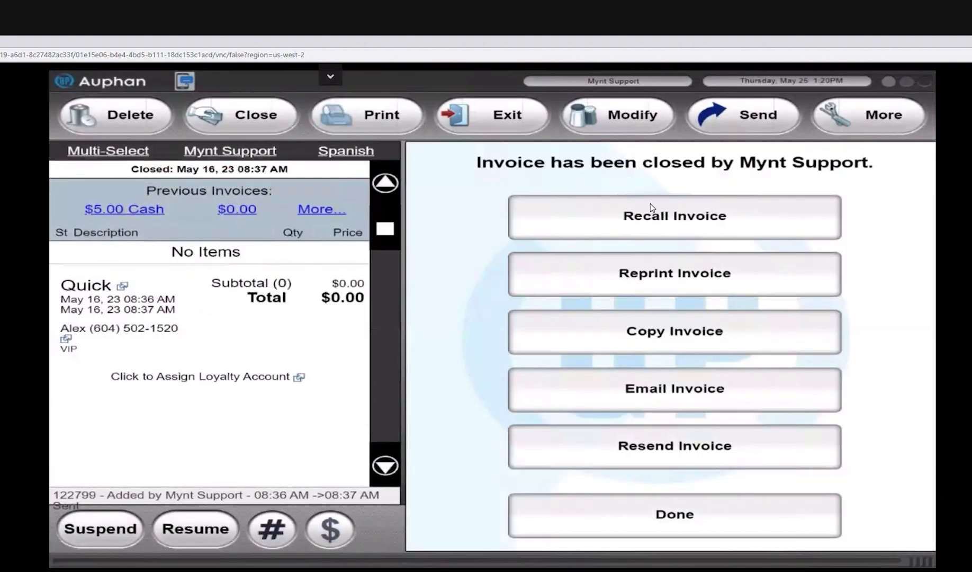
click(674, 515)
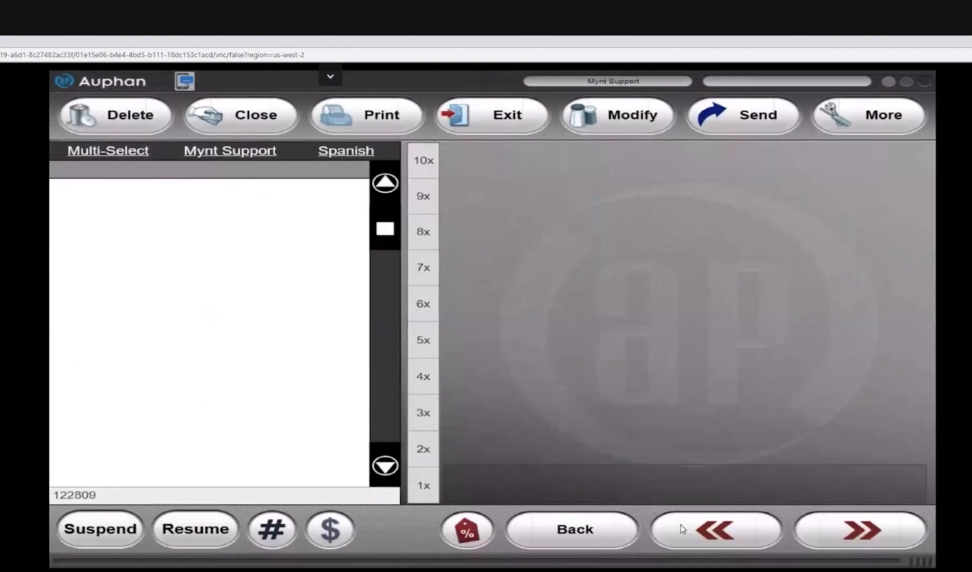
Step: Change the new quick order's sales type to Delivery and dismiss the customer list
click(117, 277)
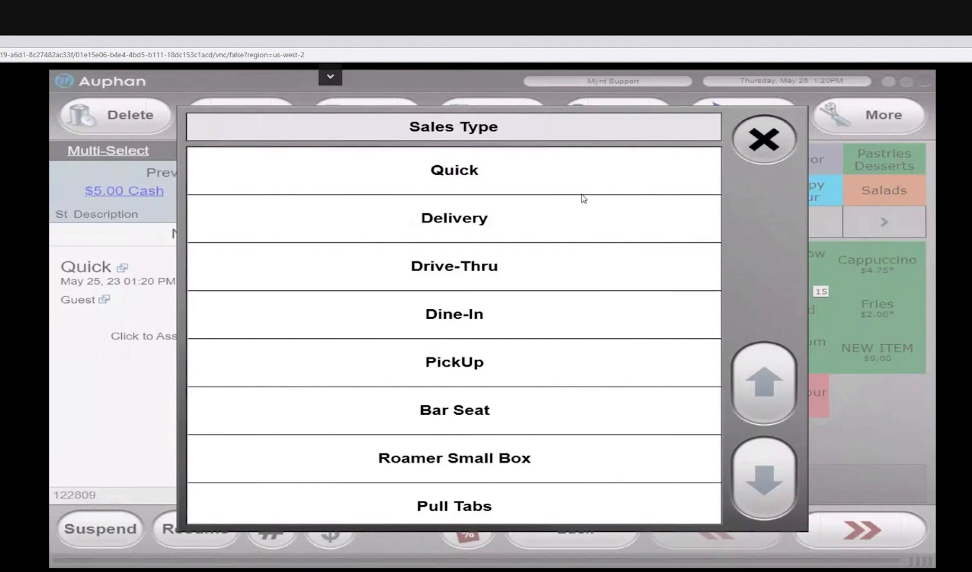
click(552, 216)
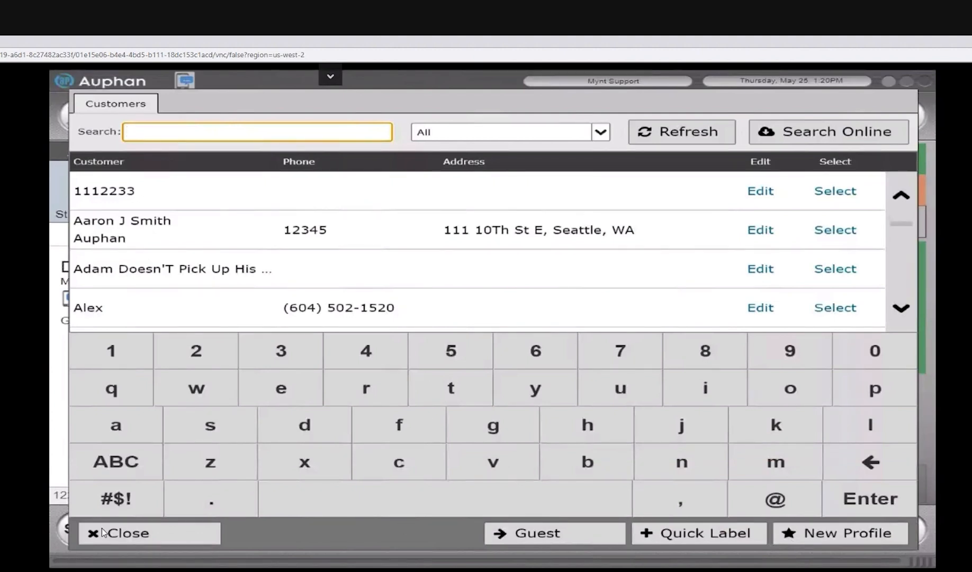
click(135, 537)
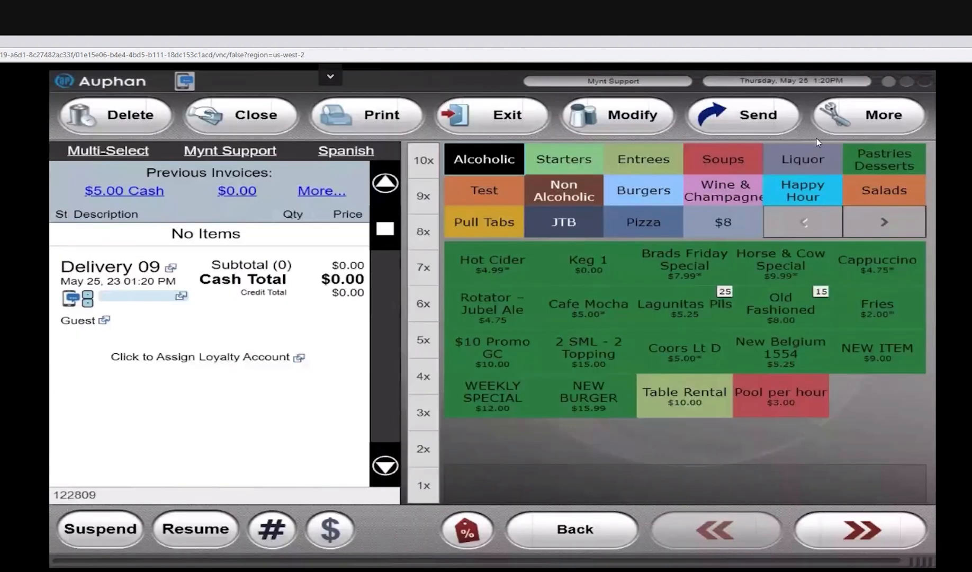
click(835, 118)
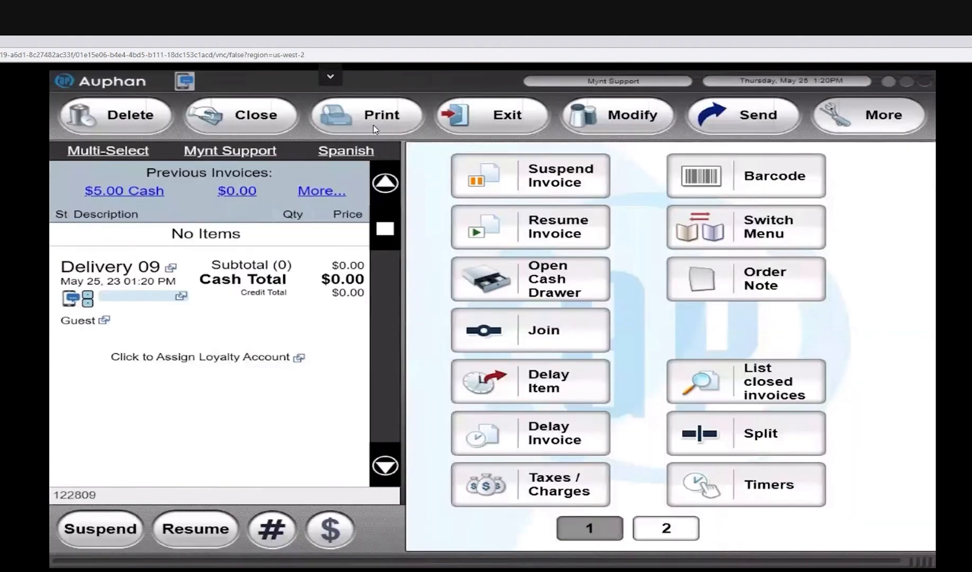
click(113, 115)
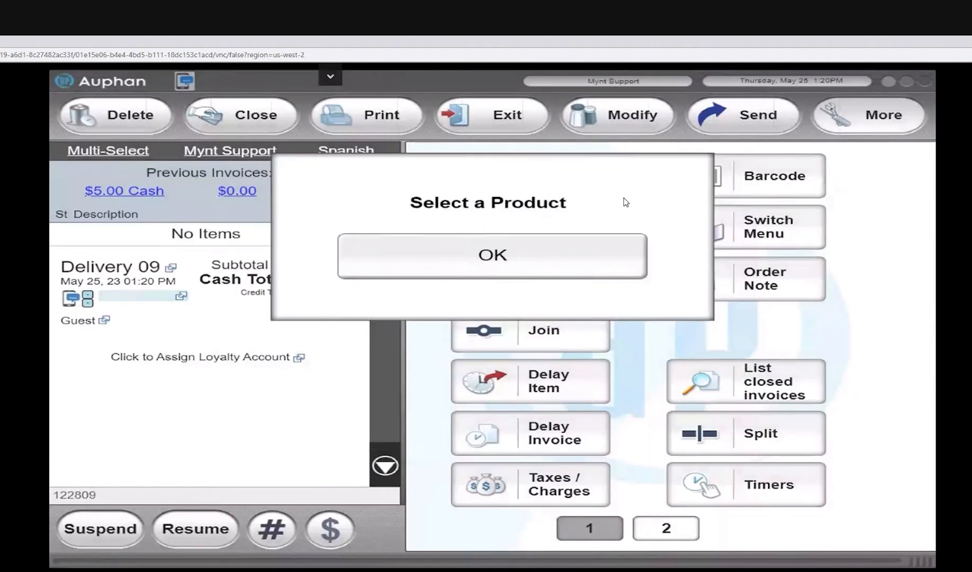
click(752, 305)
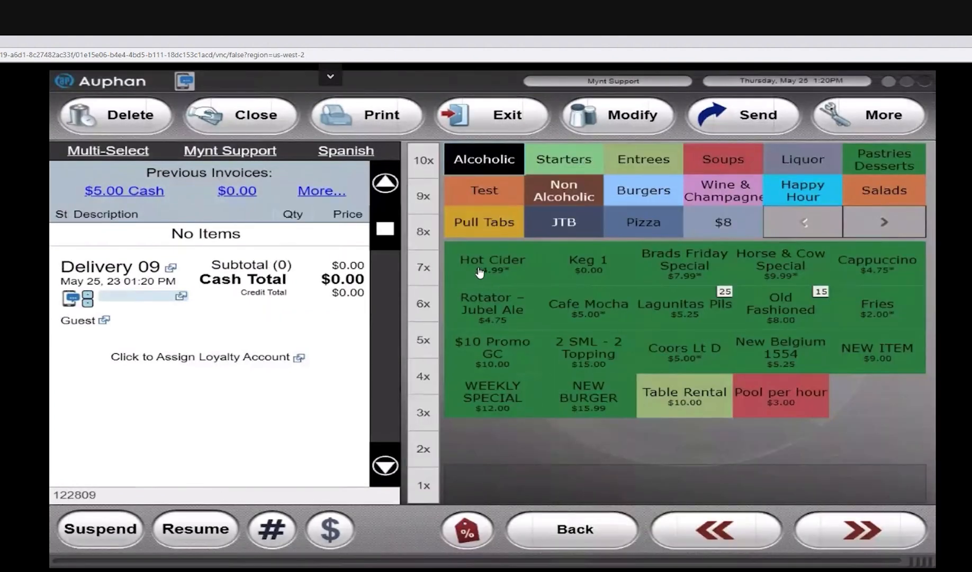
click(517, 269)
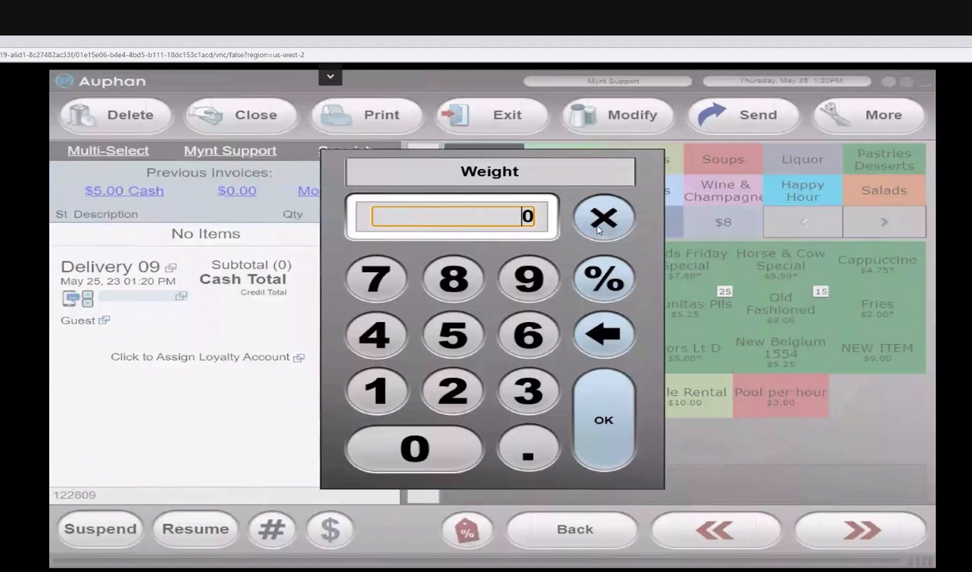
click(583, 264)
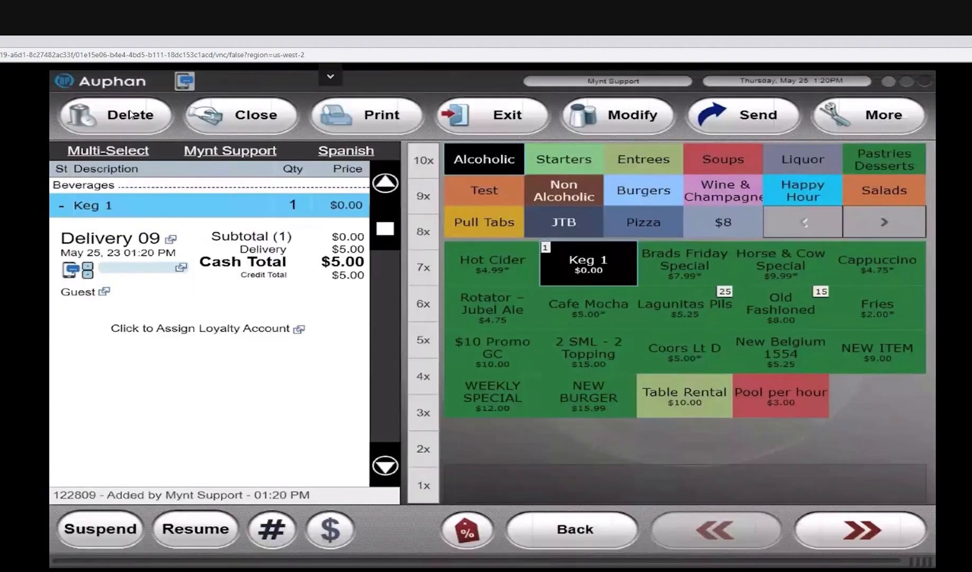
click(130, 113)
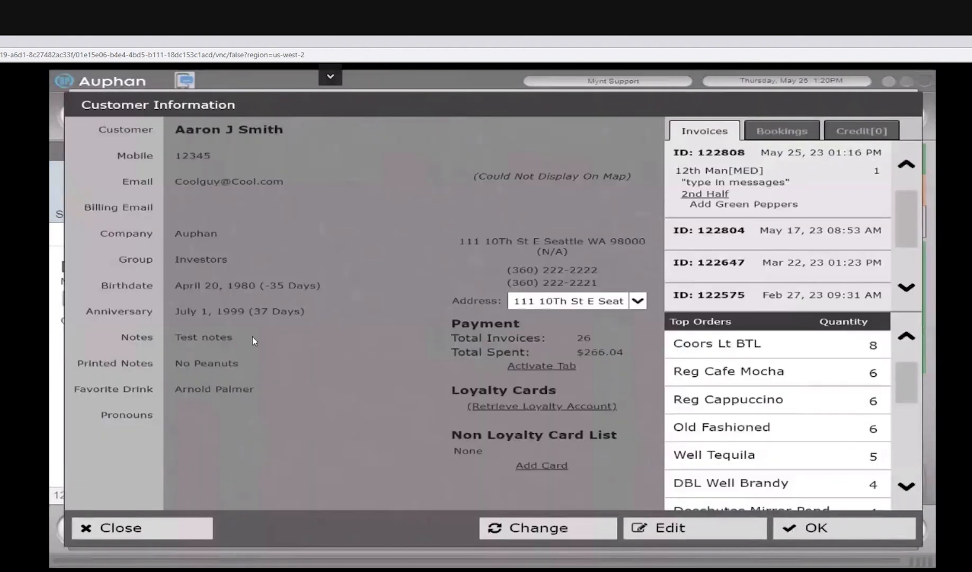
Step: Confirm the existing customer's record for delivery order 09 and add NEW ITEM to the order
click(805, 539)
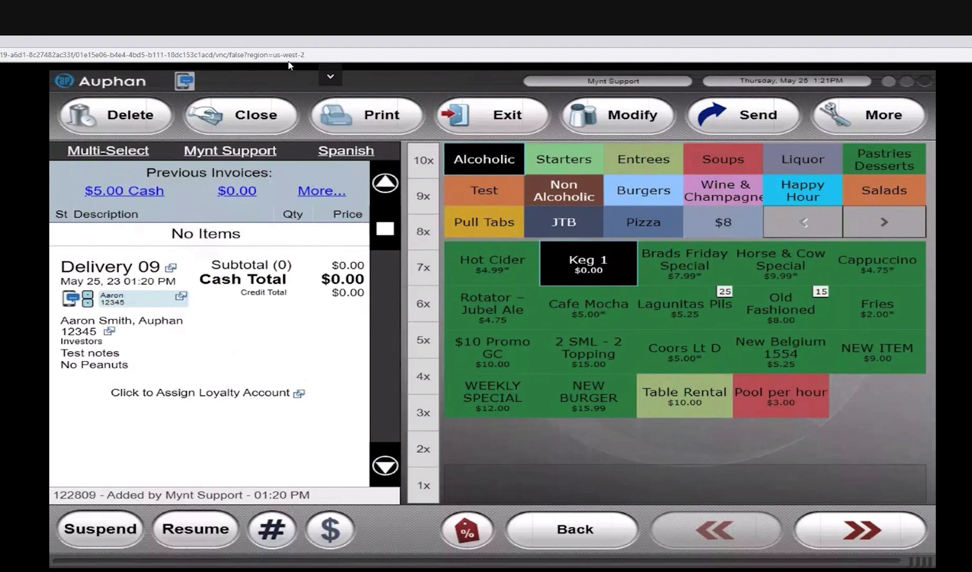
click(264, 115)
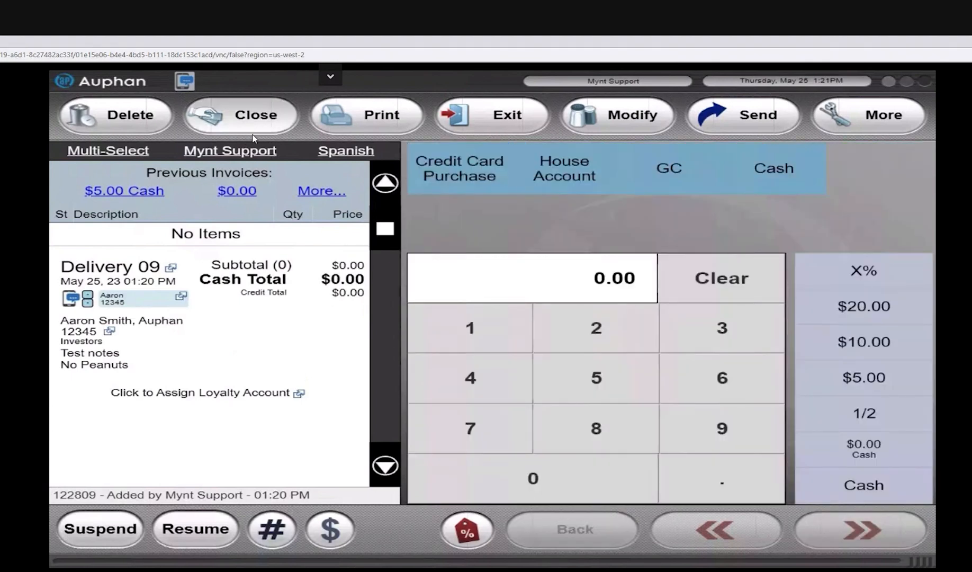
click(241, 116)
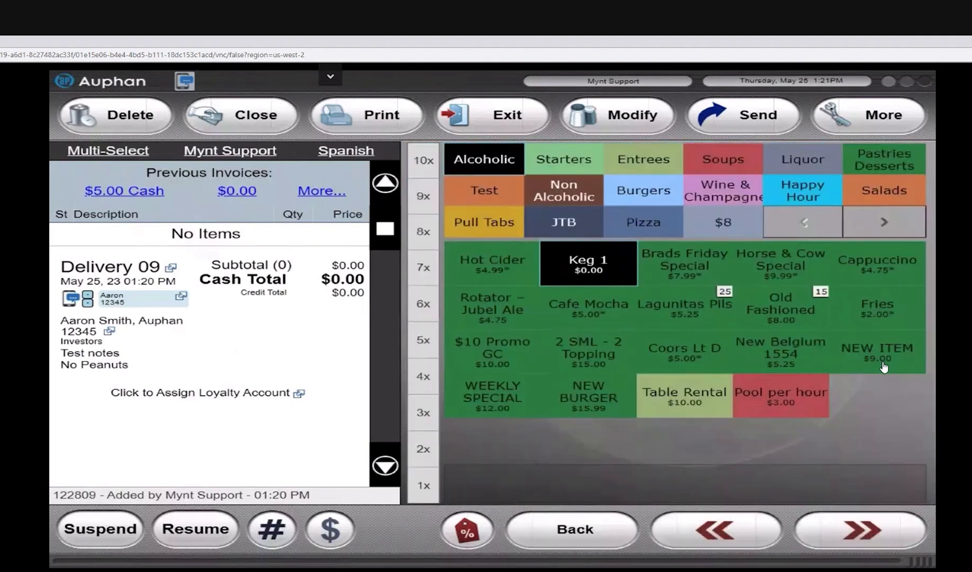
click(869, 347)
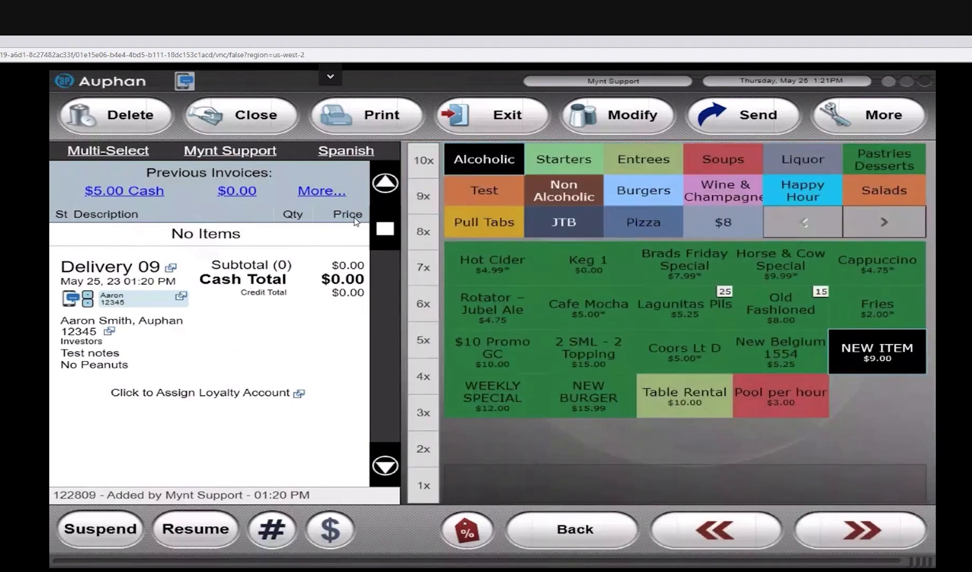
Step: Look through the closing options and both pages of additional order functions for delivery order 09
click(254, 125)
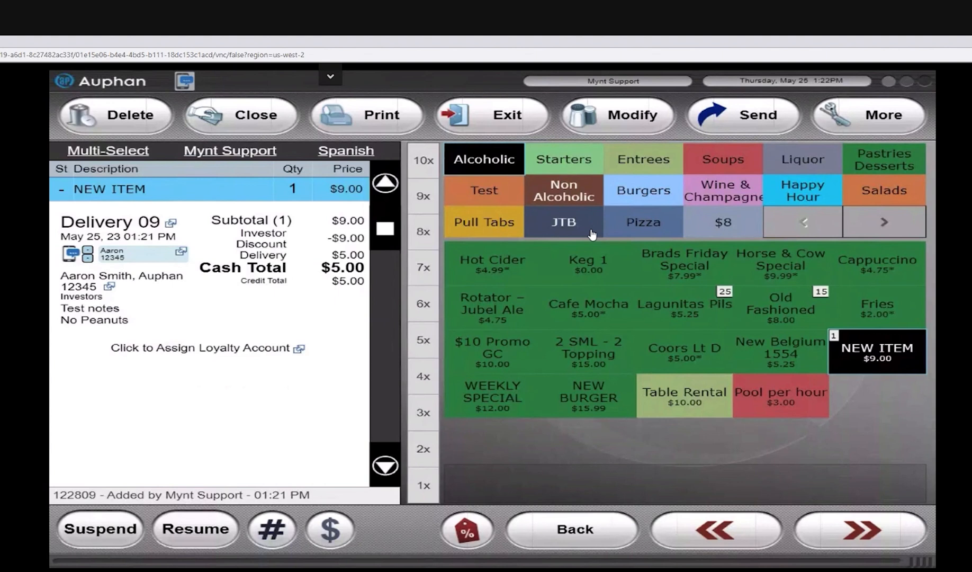
click(850, 115)
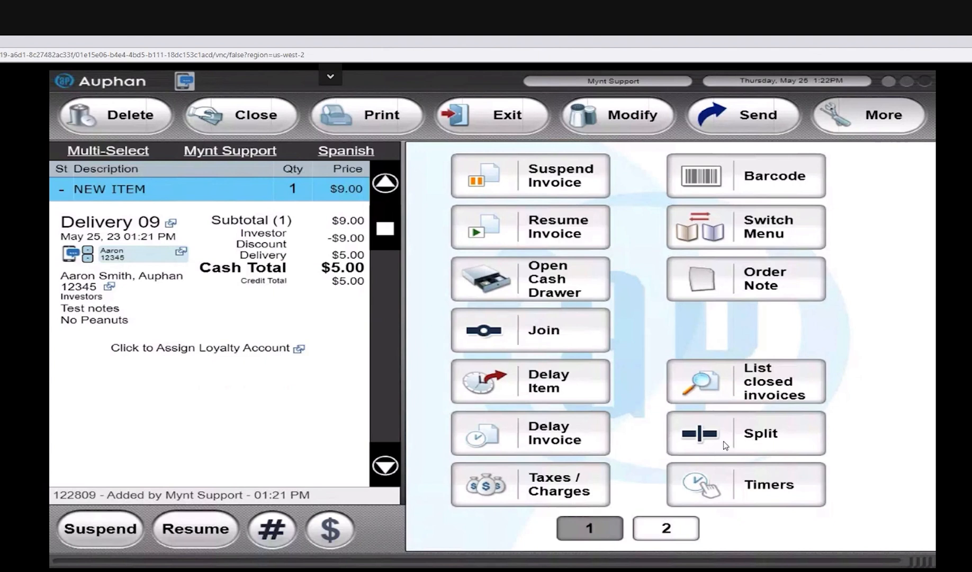
click(657, 536)
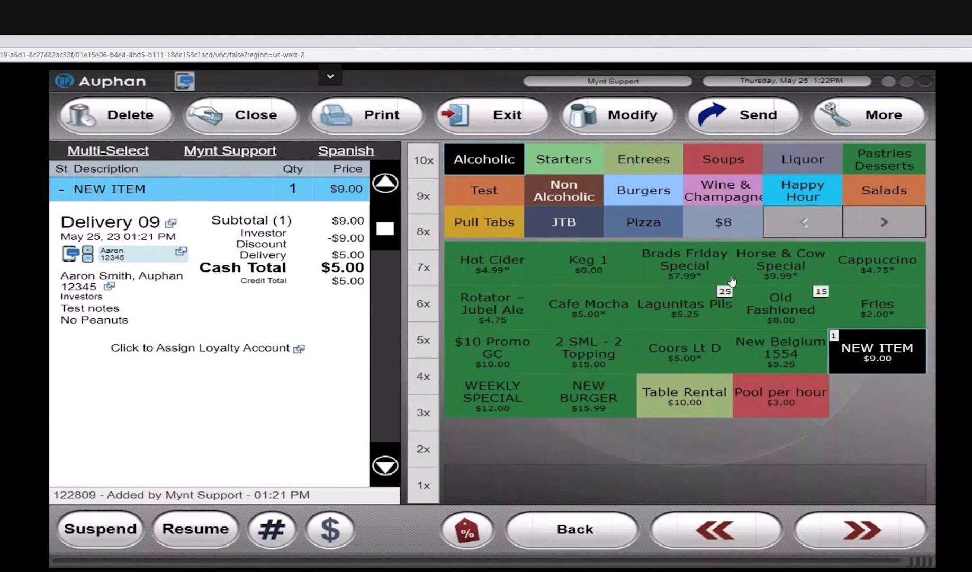
Step: Exit the delivery order and open the management window with the employee's passcode
click(497, 119)
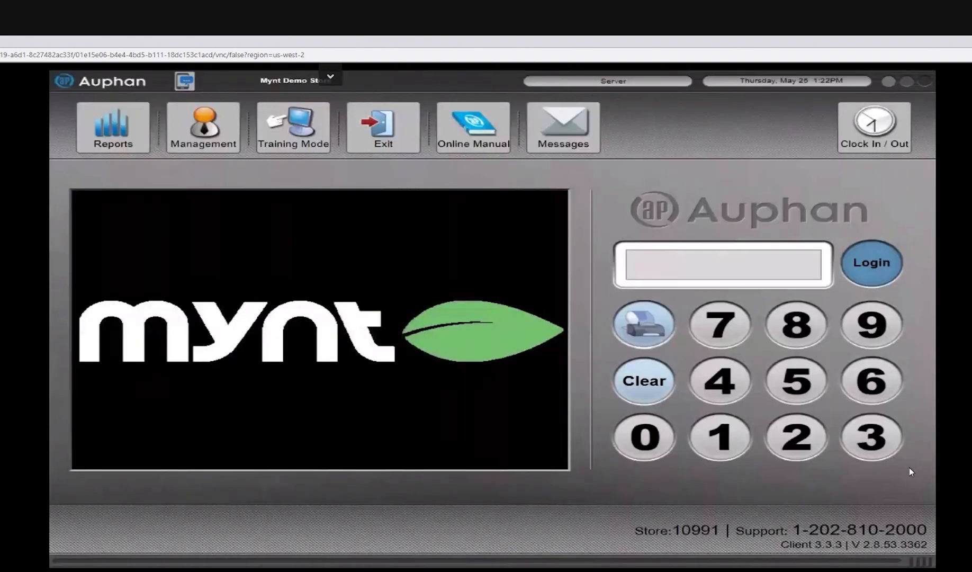
text(••••)
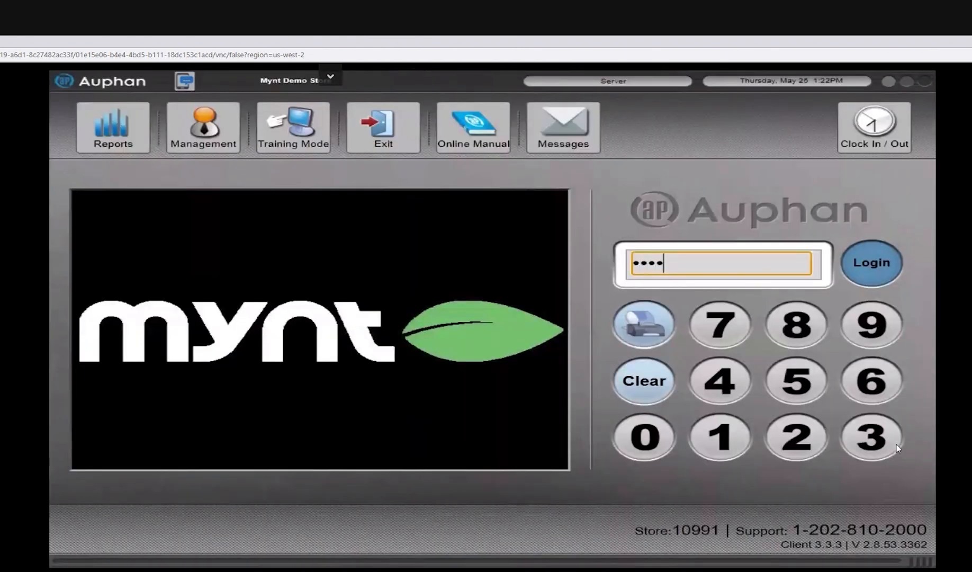
key(BackSpace)
key(BackSpace)
key(BackSpace)
key(BackSpace)
text(•••)
drag(605, 265, 586, 357)
click(677, 269)
click(207, 131)
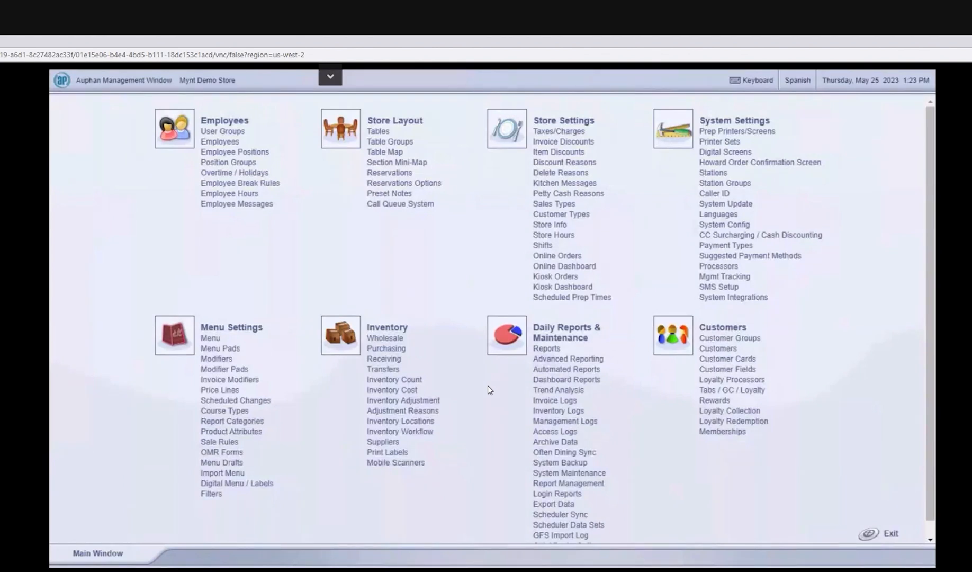
Step: Open the Big Burger product from the Entrees category of the TS Menu pad
click(208, 340)
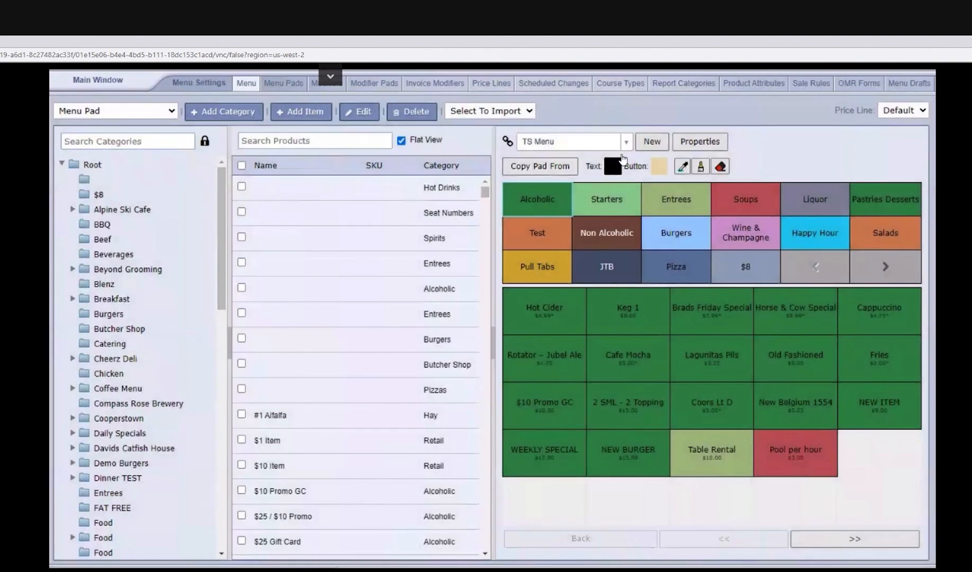
click(678, 202)
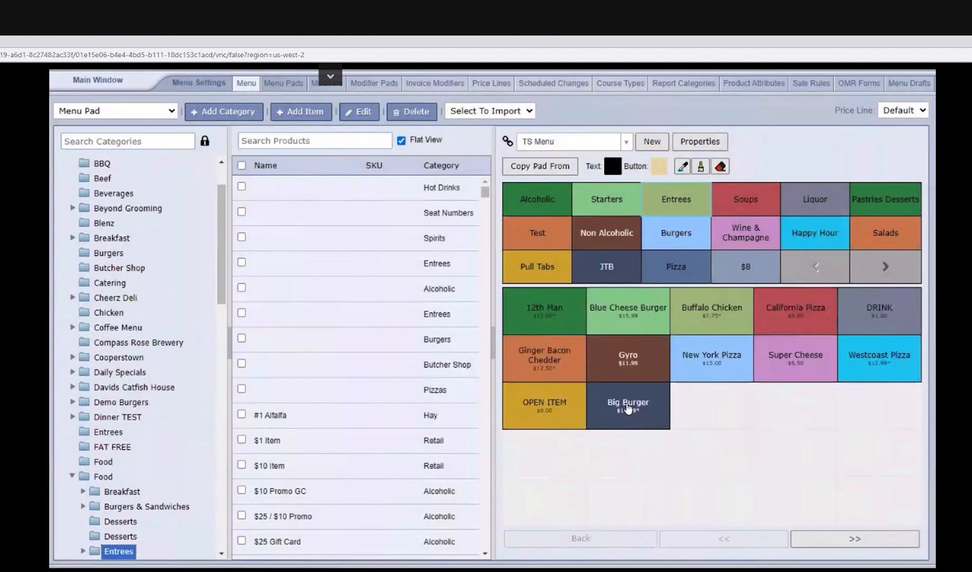
double_click(641, 402)
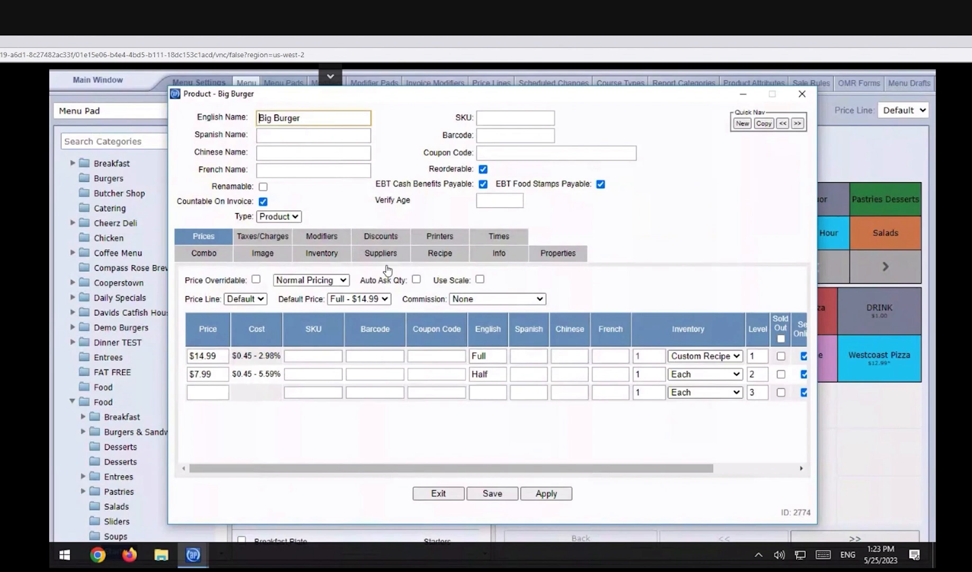
Step: Examine Big Burger's inventory settings, including the warn stock level and the Case and Bag unit conversions
click(321, 259)
click(394, 260)
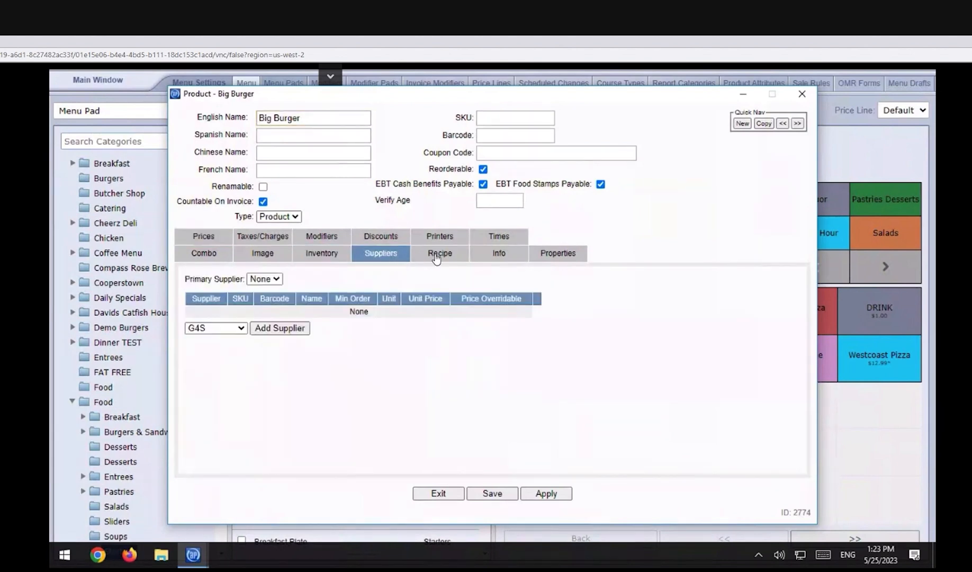
click(436, 258)
click(324, 256)
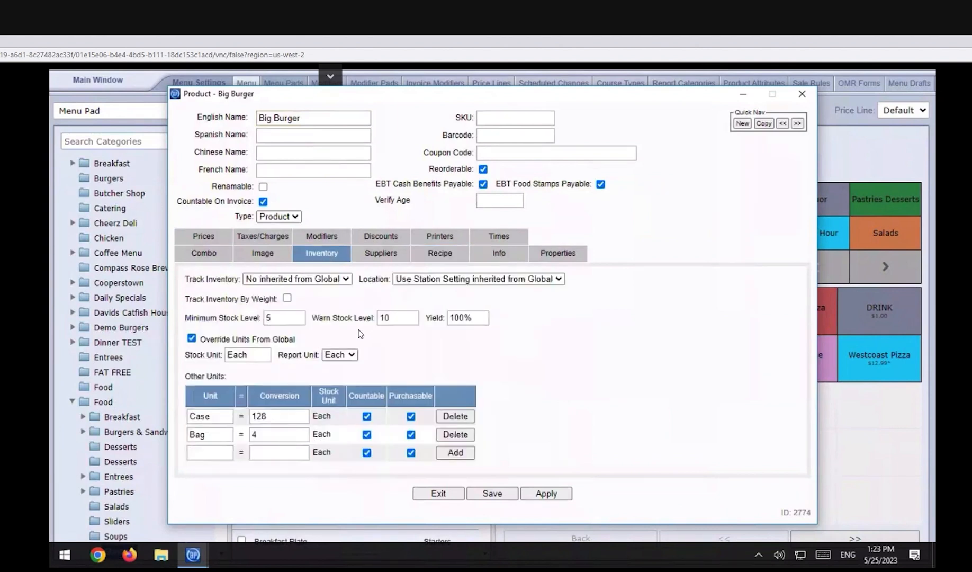
click(401, 318)
key(ctrl+a)
double_click(191, 417)
drag(207, 434, 189, 434)
drag(265, 435, 251, 417)
drag(208, 434, 189, 433)
drag(275, 438, 250, 436)
Step: Review Big Burger's supplier choices, recipe and inventory settings, and close the product without saving
click(379, 255)
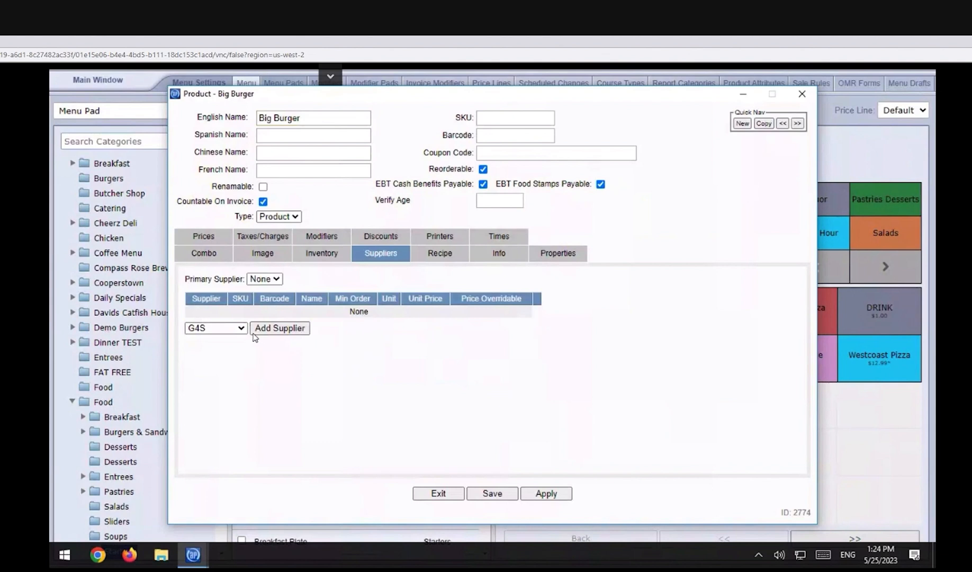
click(233, 328)
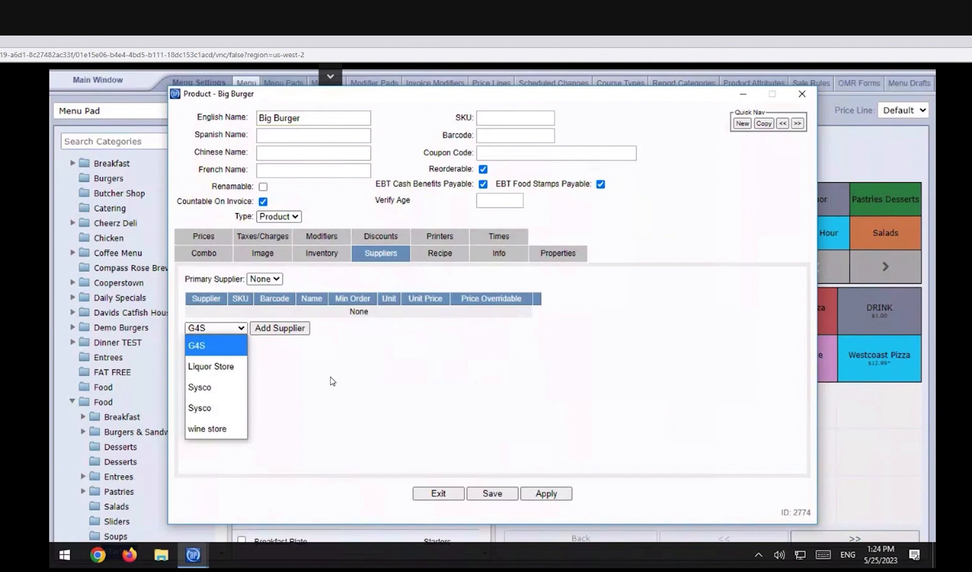
click(446, 261)
click(261, 280)
click(261, 280)
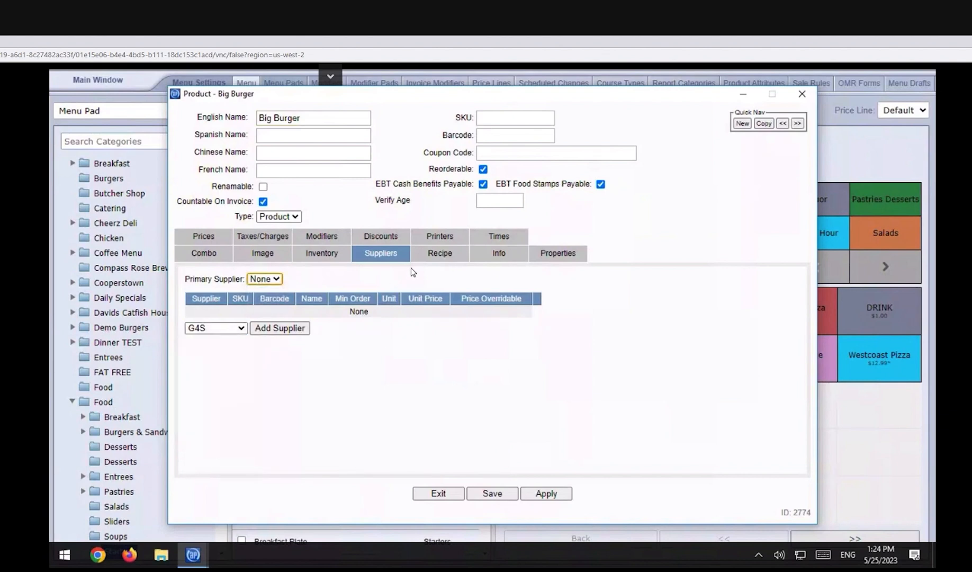
click(435, 254)
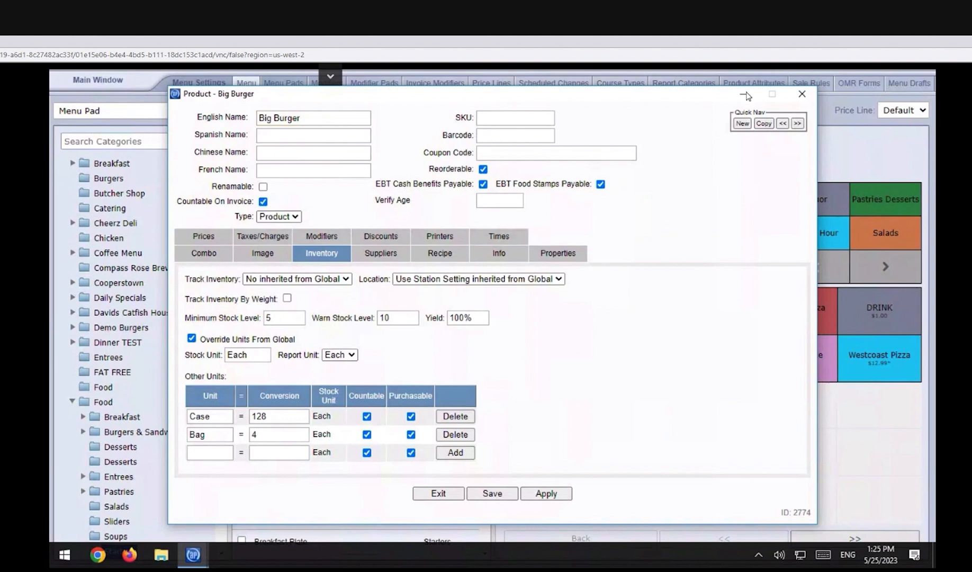
click(802, 95)
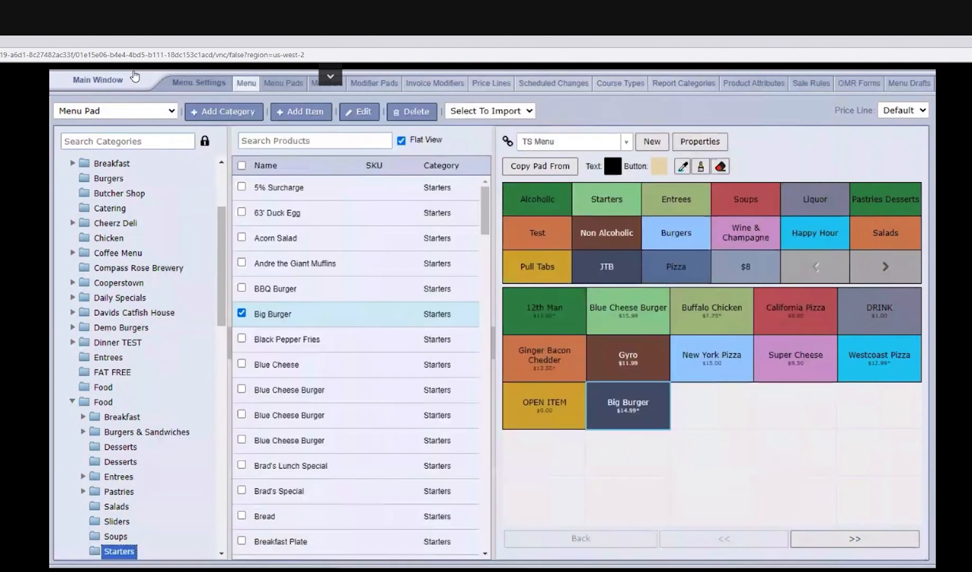
Step: Open inventory purchasing, examine the CSV format for importing purchase items, and close the import dialog
click(116, 83)
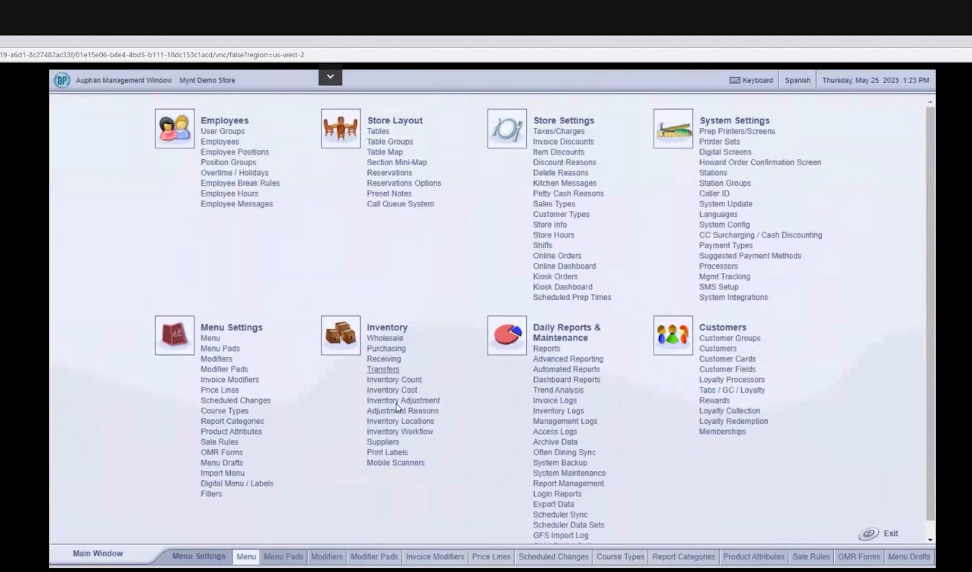
click(380, 348)
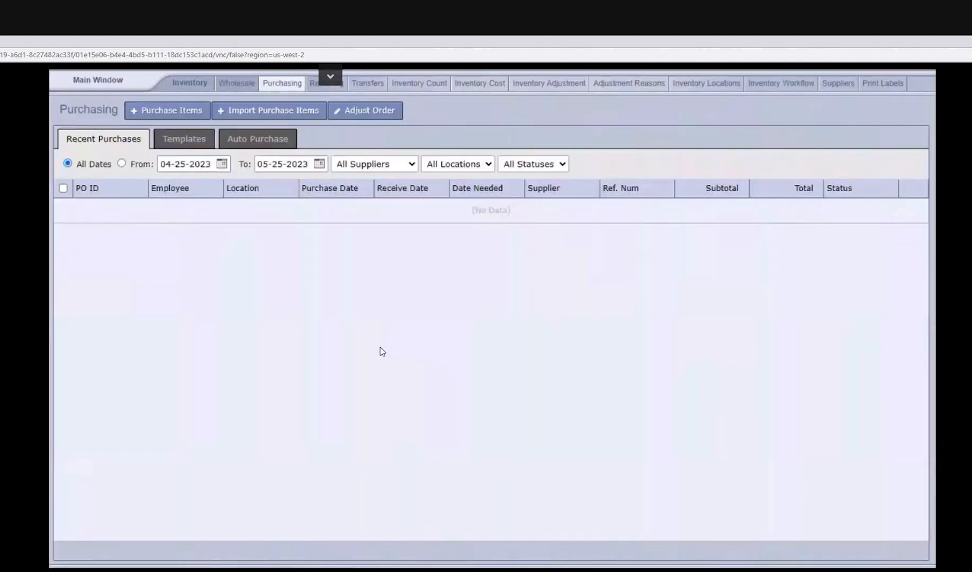
click(276, 117)
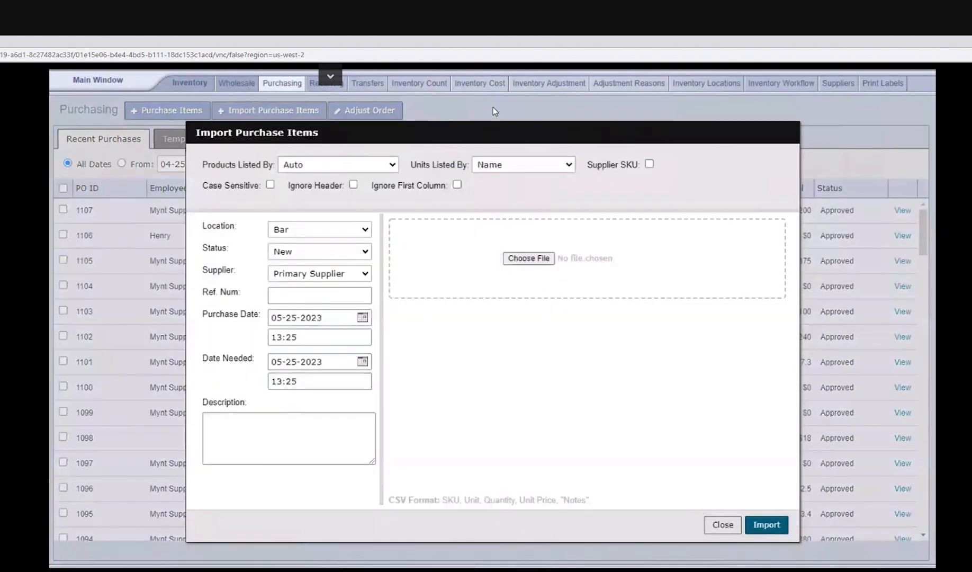
drag(595, 503, 392, 504)
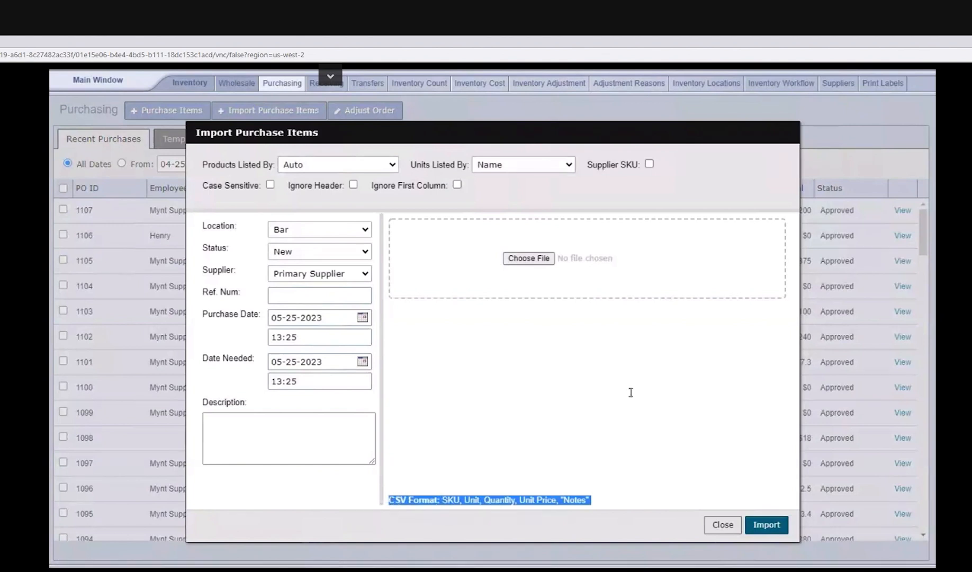
click(517, 369)
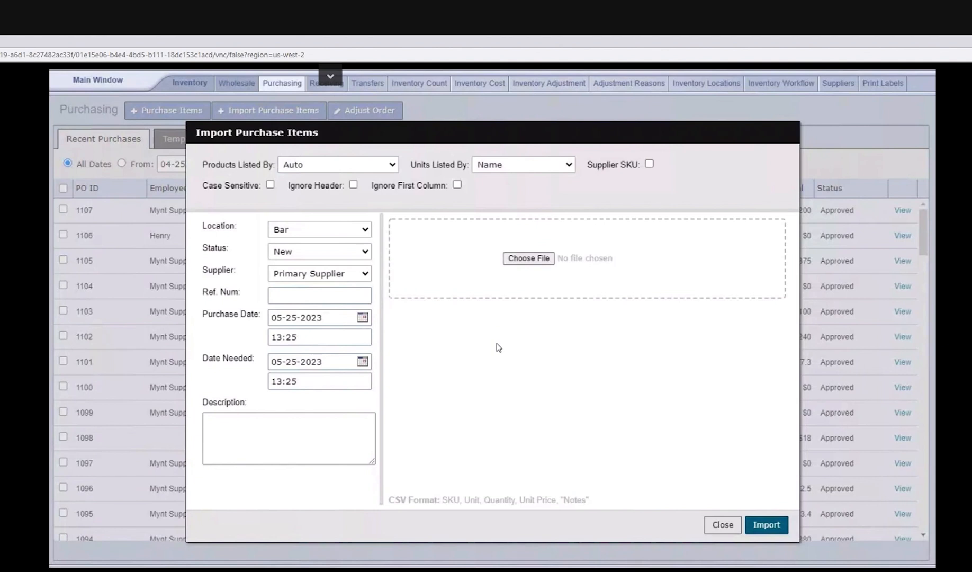
drag(402, 499, 401, 528)
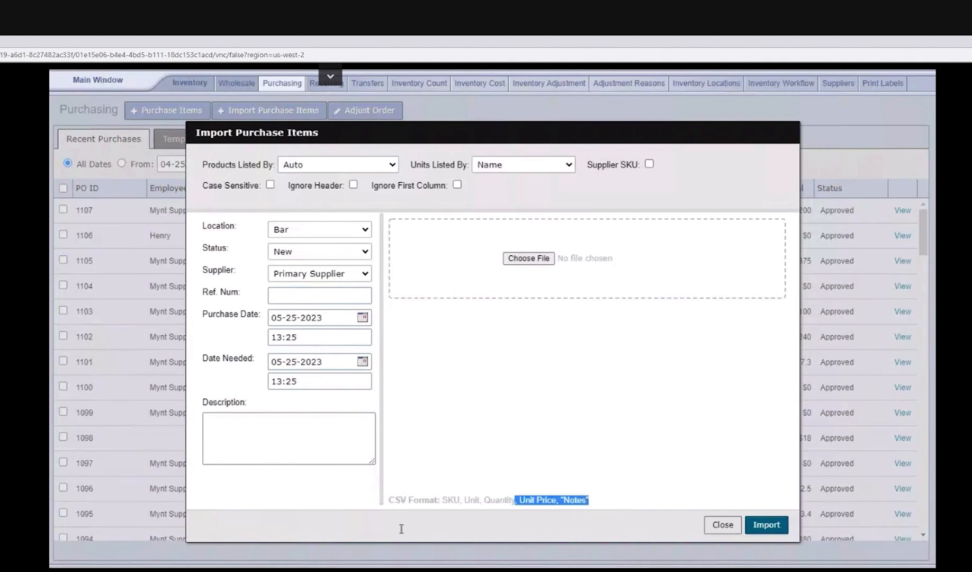
click(402, 528)
double_click(556, 444)
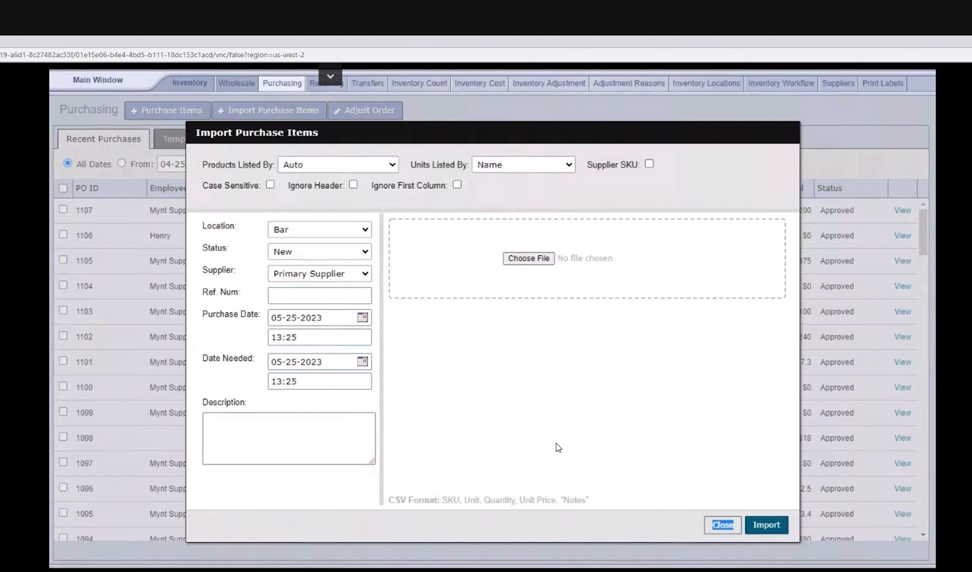
click(556, 444)
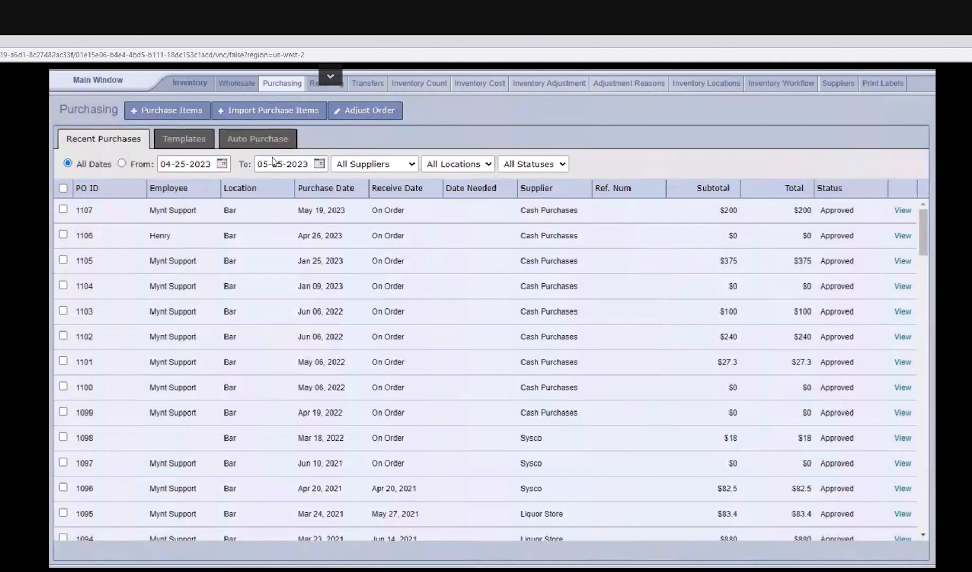
Step: Review the purchasing templates and the auto purchase settings
click(176, 144)
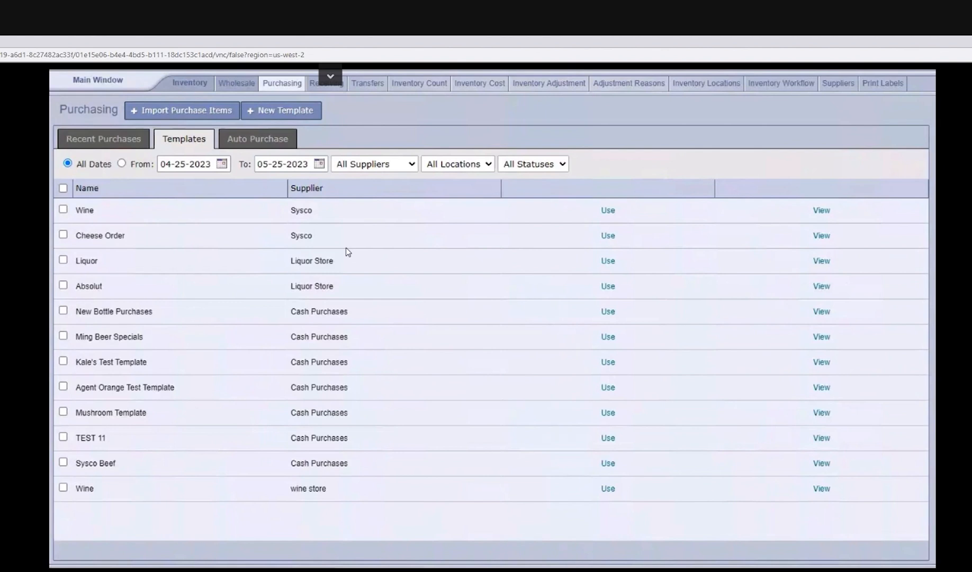
click(248, 143)
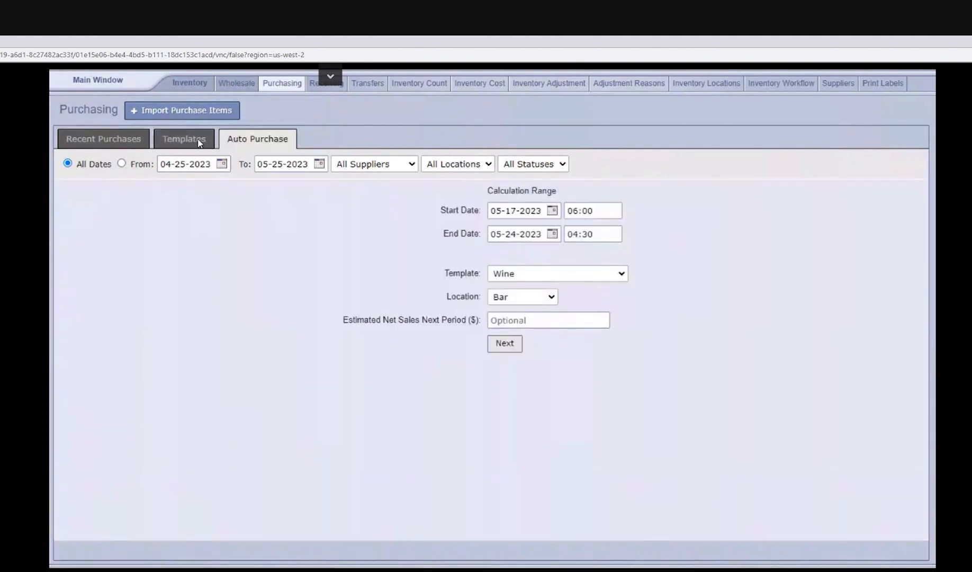
click(182, 154)
click(100, 146)
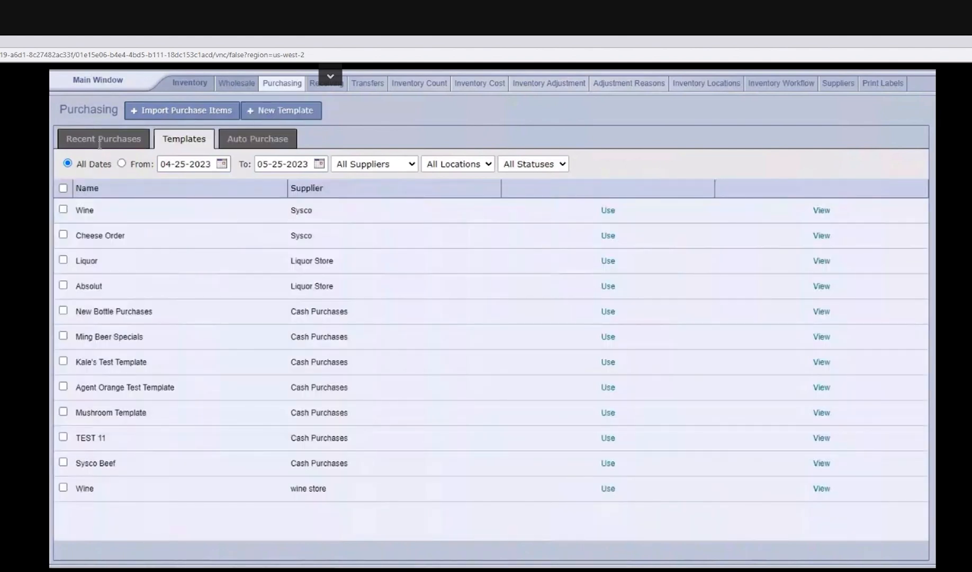
Step: View the inventory suppliers list and the blank new-supplier form, and leave the form without saving
click(98, 80)
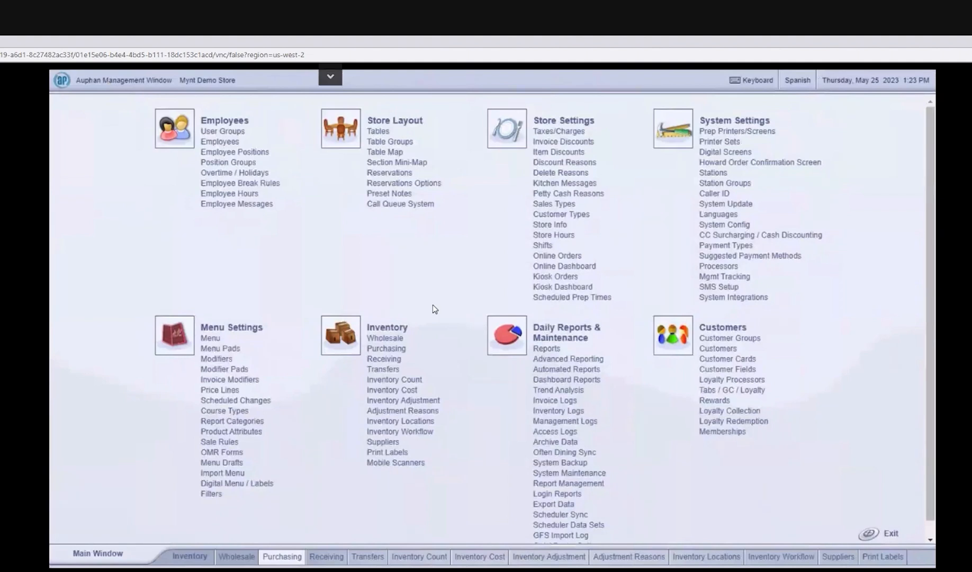
click(381, 441)
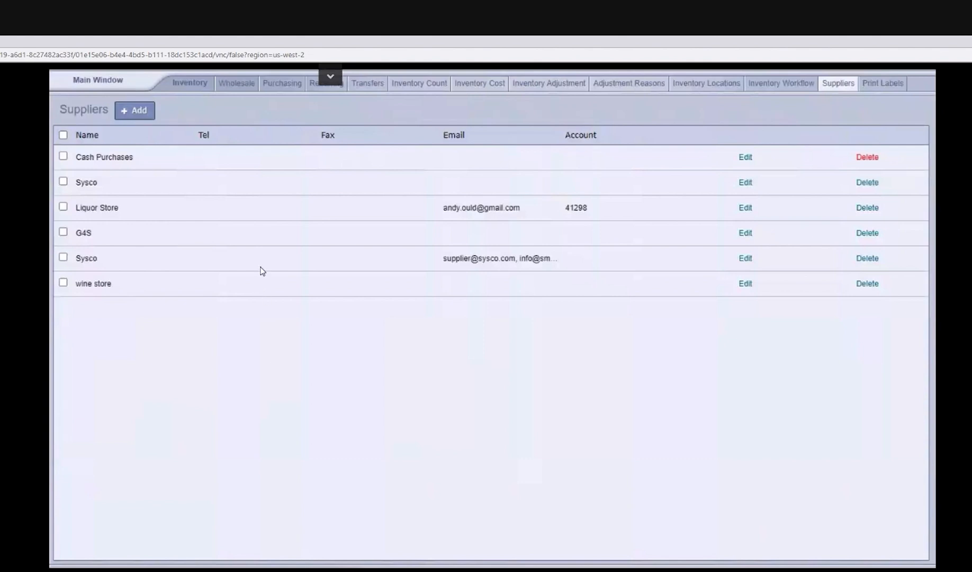
click(132, 117)
scroll(468, 246, down, 2)
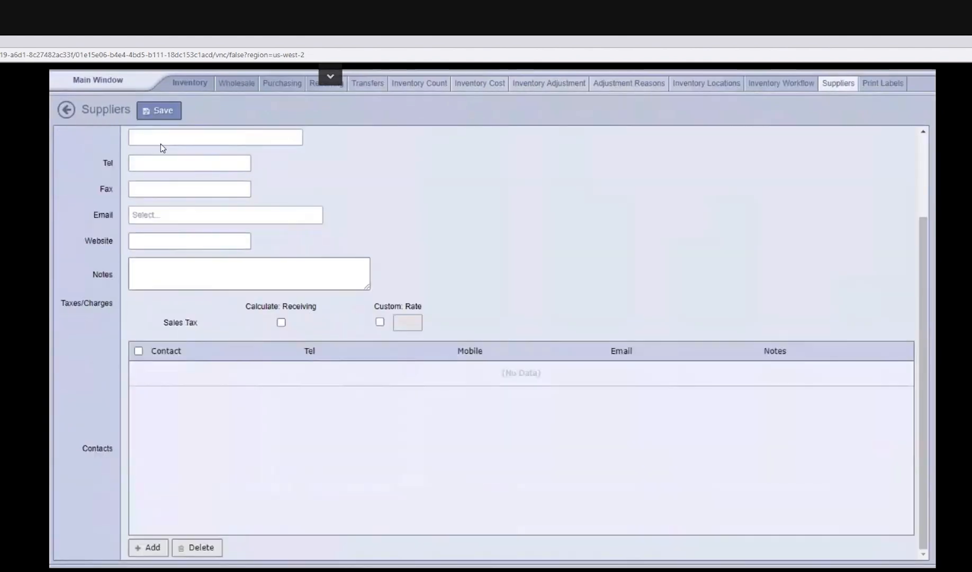
click(66, 110)
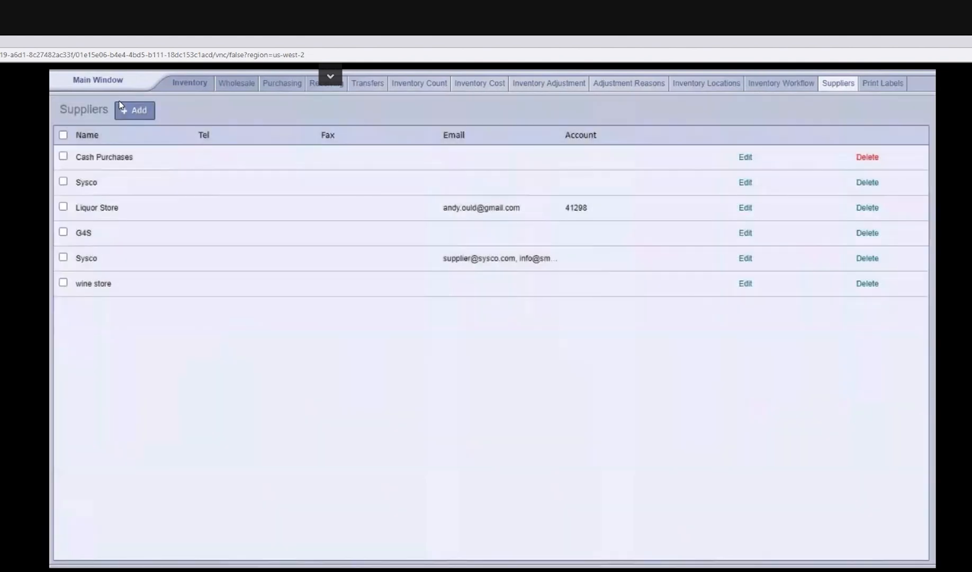
Step: Open the menu settings and move the Pool per hour item into the empty cell beside it in the Alcoholic category
click(118, 88)
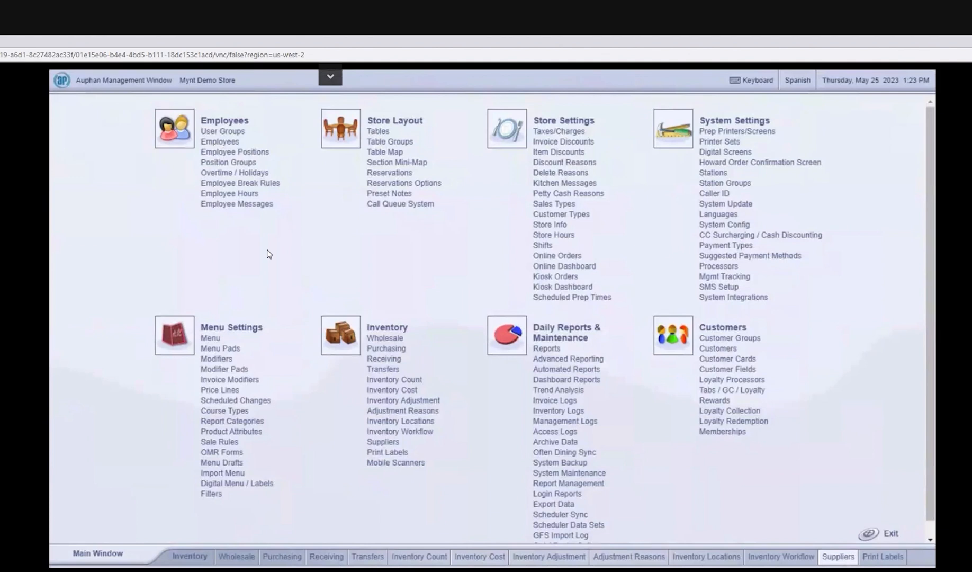
click(205, 340)
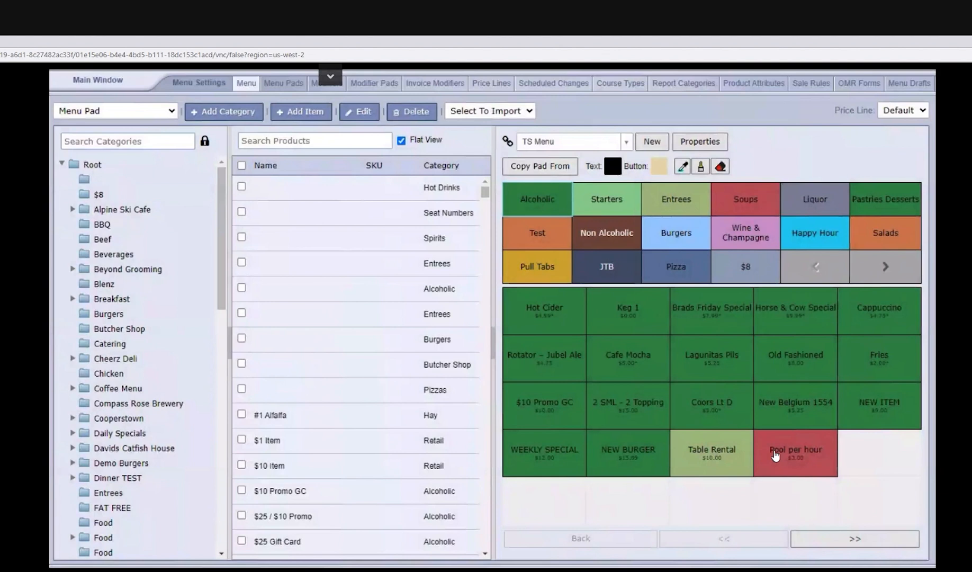
drag(826, 461, 872, 466)
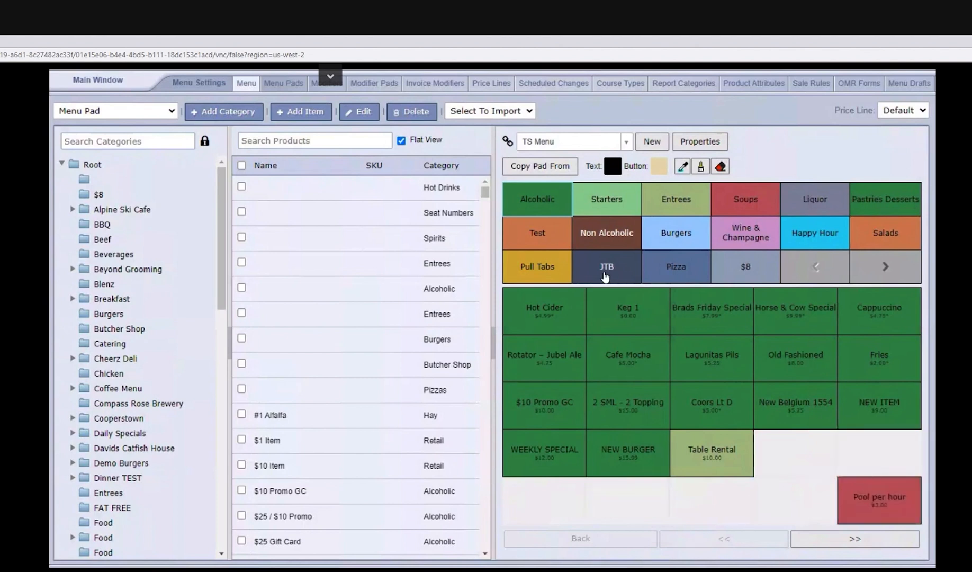
Step: Open the Brads Friday Special product from the Alcoholic category and review its recipe and inventory settings
double_click(722, 317)
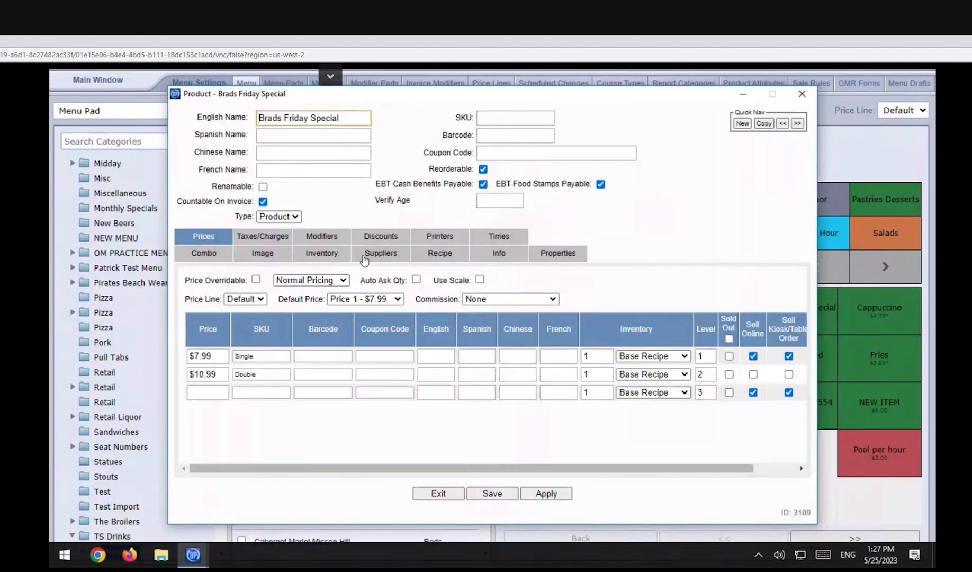
click(339, 254)
click(406, 257)
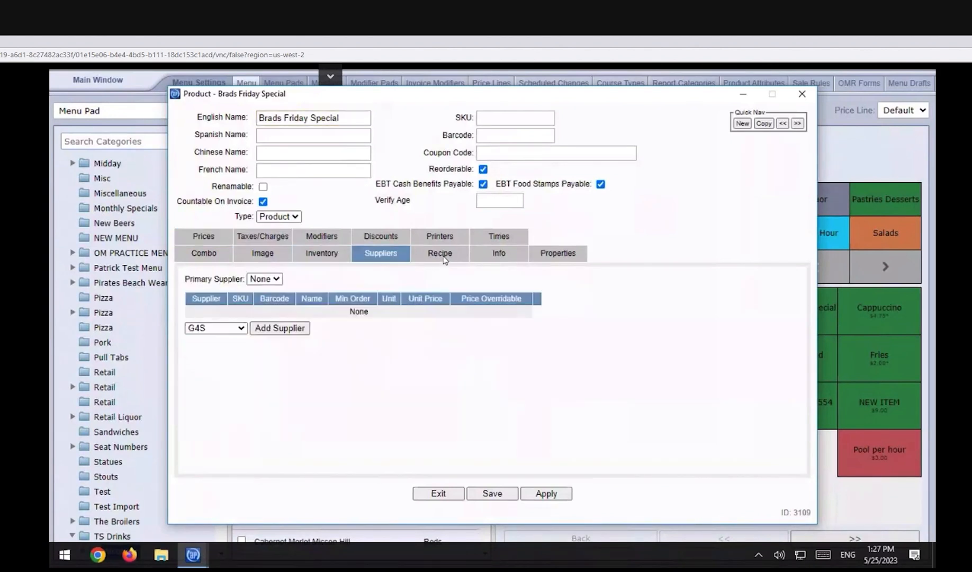
click(319, 258)
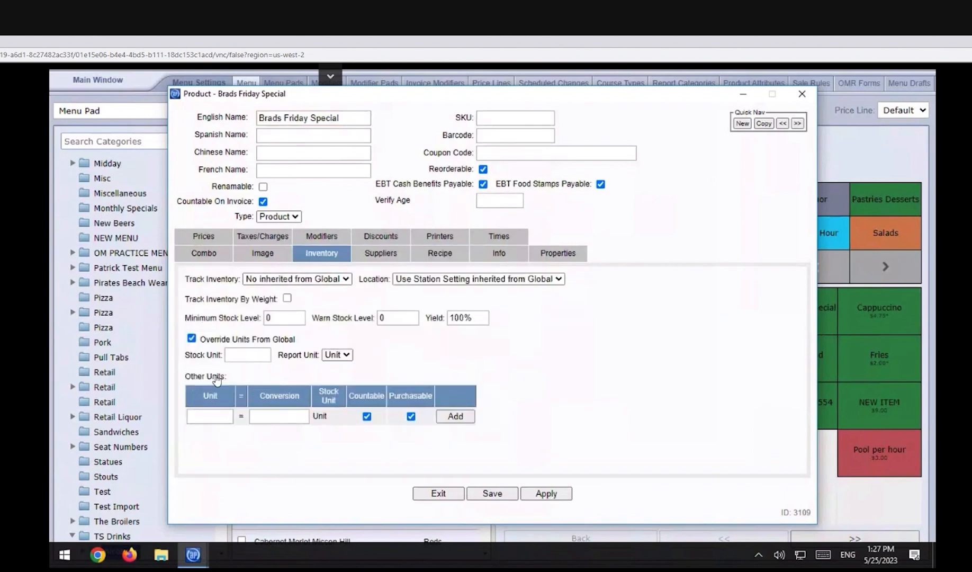
Step: Review the single and double prices, taxes and charges, and modifiers of Brads Friday Special, and save the product
click(203, 237)
drag(221, 359, 196, 357)
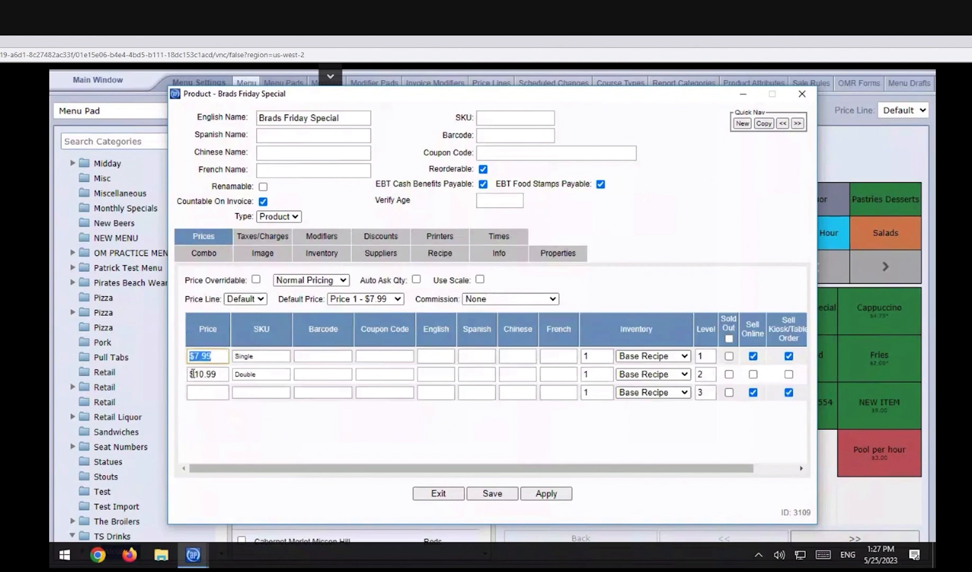
double_click(194, 374)
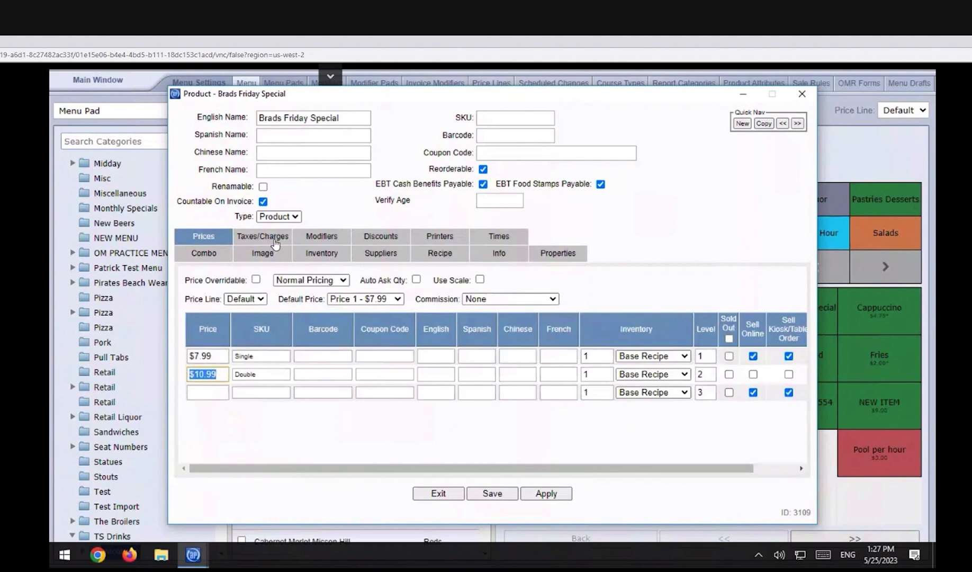
click(275, 238)
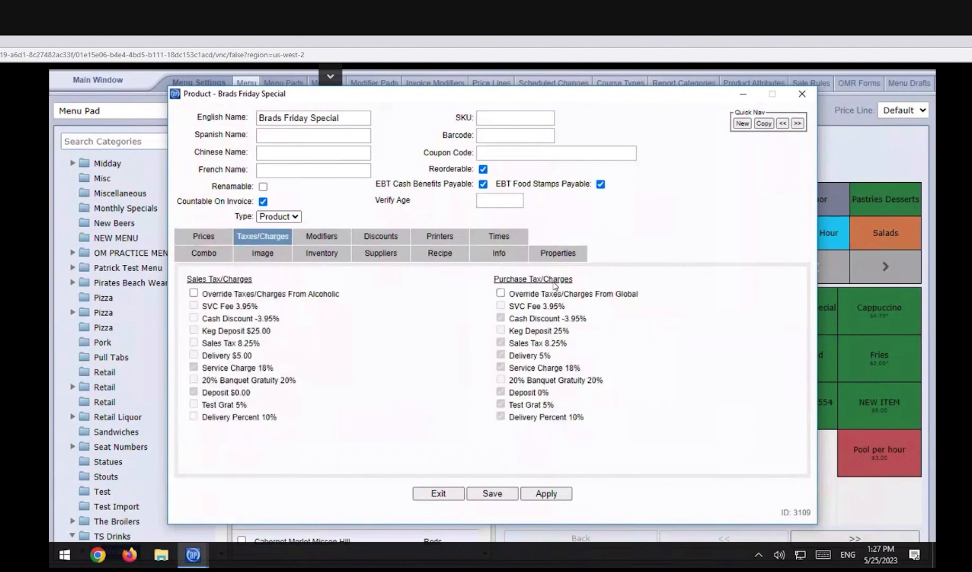
click(318, 241)
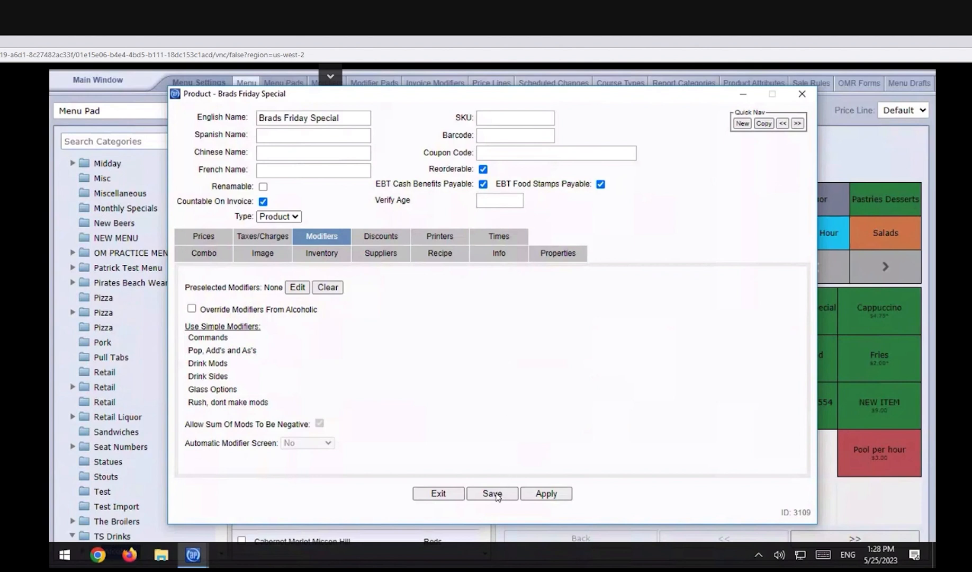
click(514, 490)
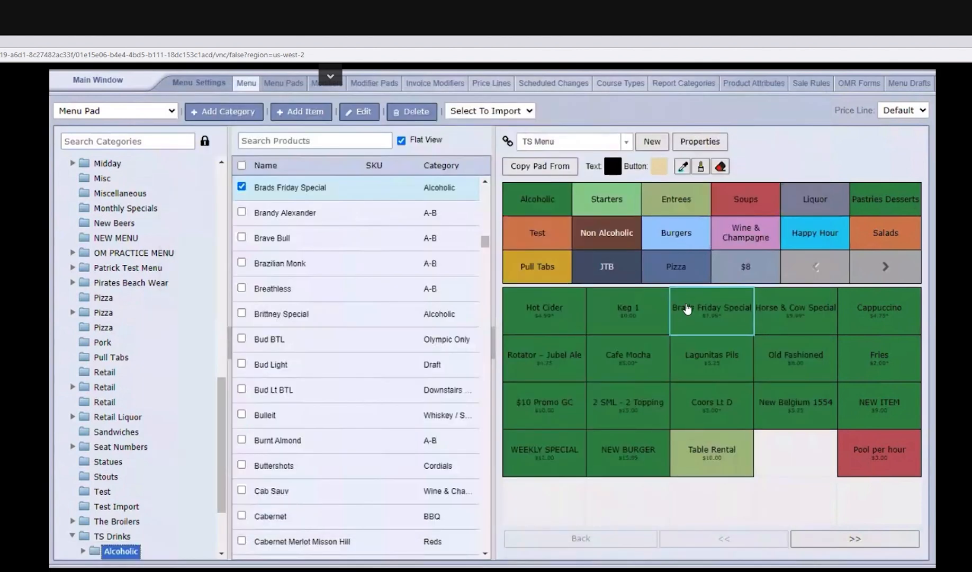
Step: Reopen Brads Friday Special and view its item and invoice discounts and its printer settings
double_click(690, 331)
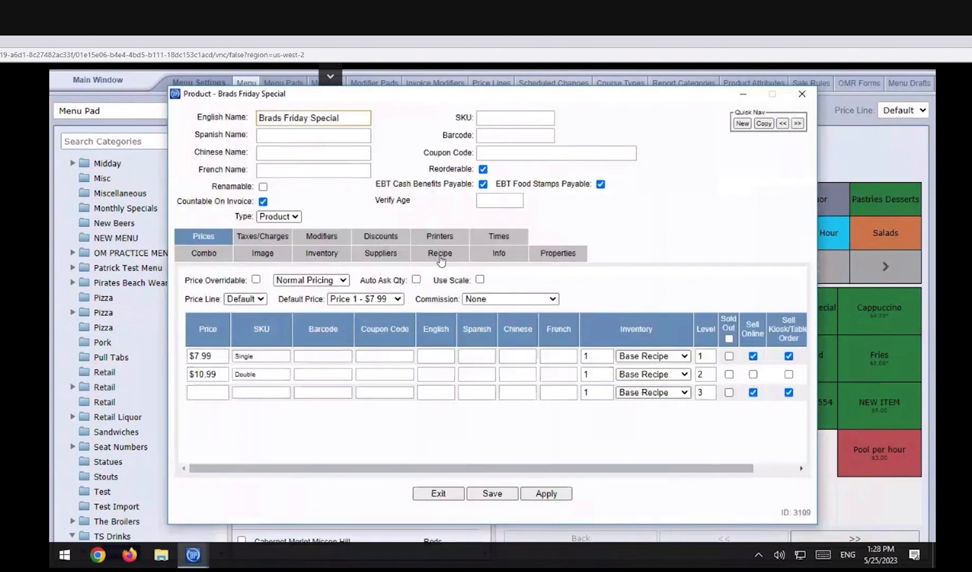
click(379, 236)
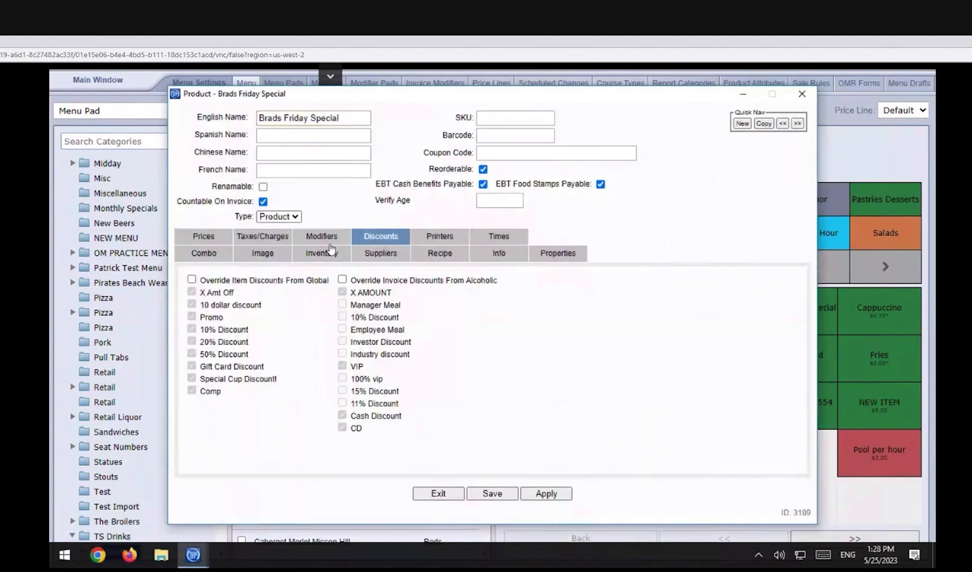
click(439, 238)
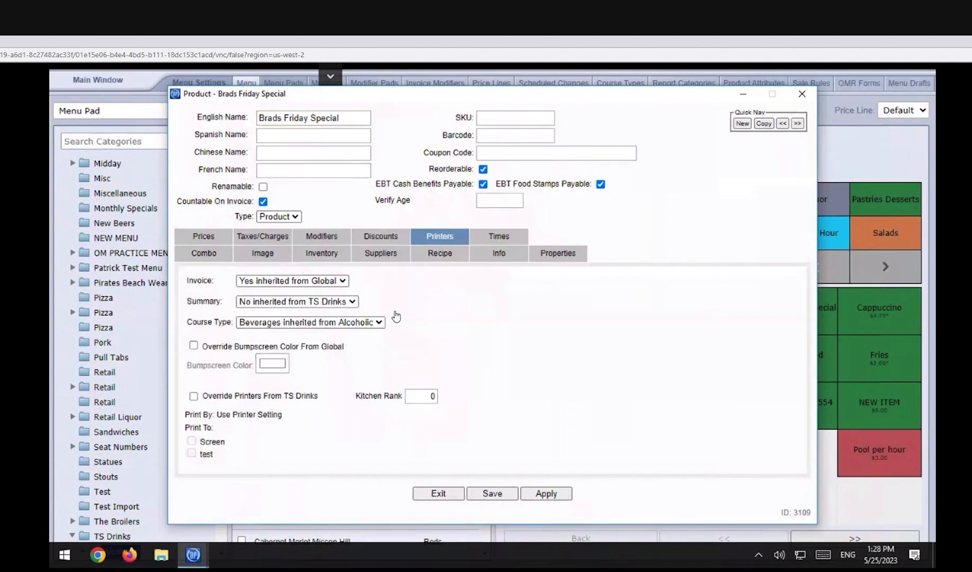
Step: Try overriding the printers inherited from TS Drinks with the Screen and test printers, and remove the override
click(194, 396)
click(191, 441)
click(193, 454)
click(192, 442)
click(192, 453)
click(192, 441)
click(193, 453)
click(191, 454)
click(192, 441)
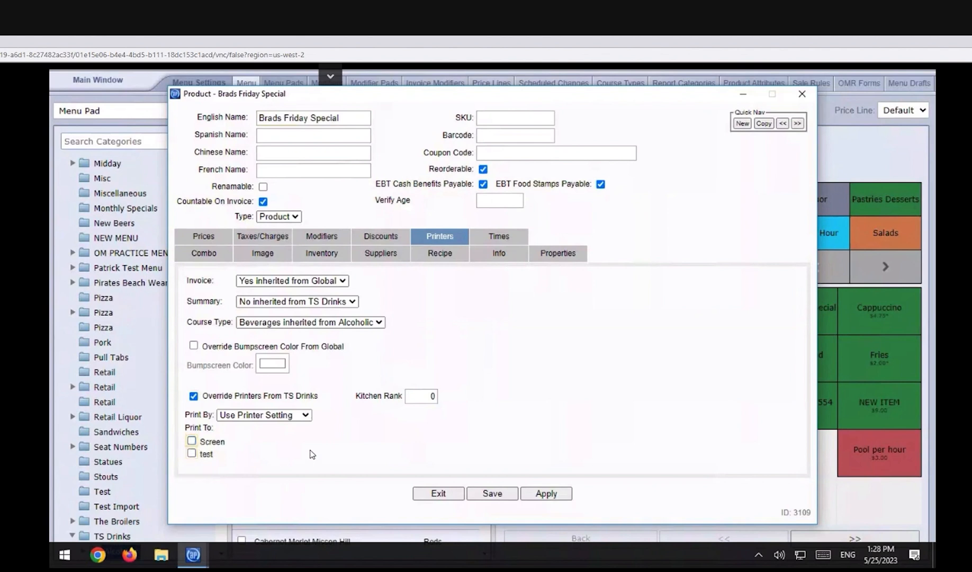
click(194, 396)
Step: Check the time availability settings of Brads Friday Special and close the product without saving
click(500, 240)
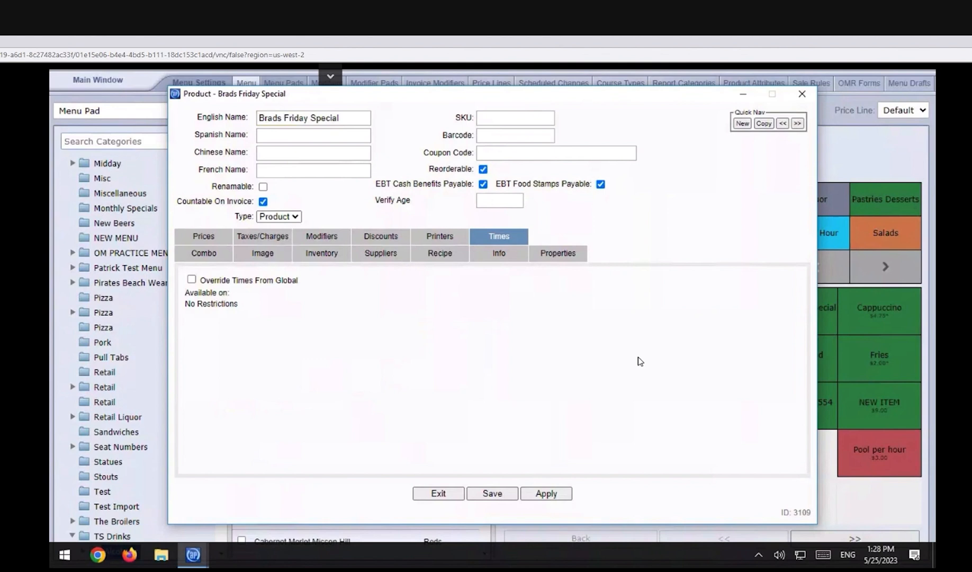
click(801, 95)
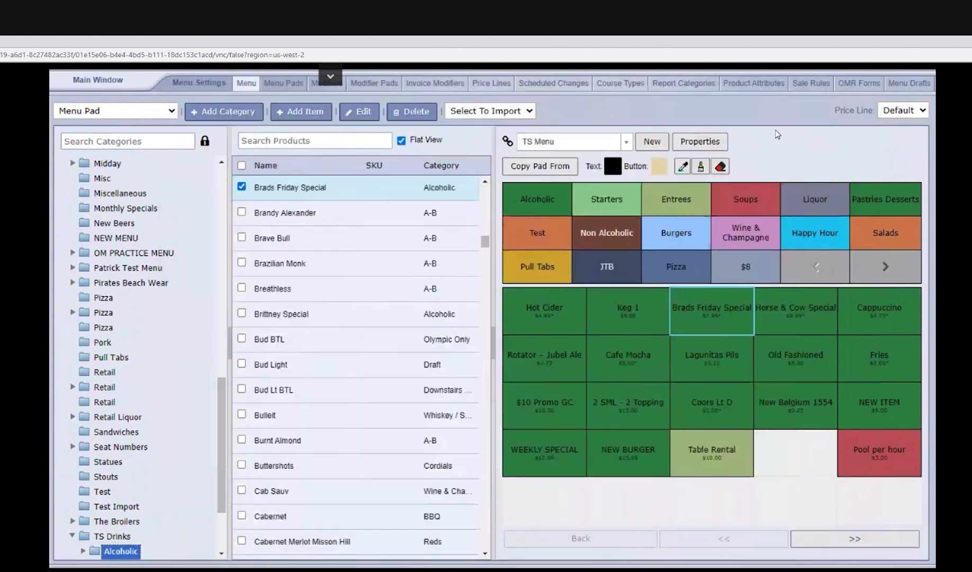
Step: Open the sale rules from the management window, look through the list, and open the $1 Off Beer rule
click(88, 85)
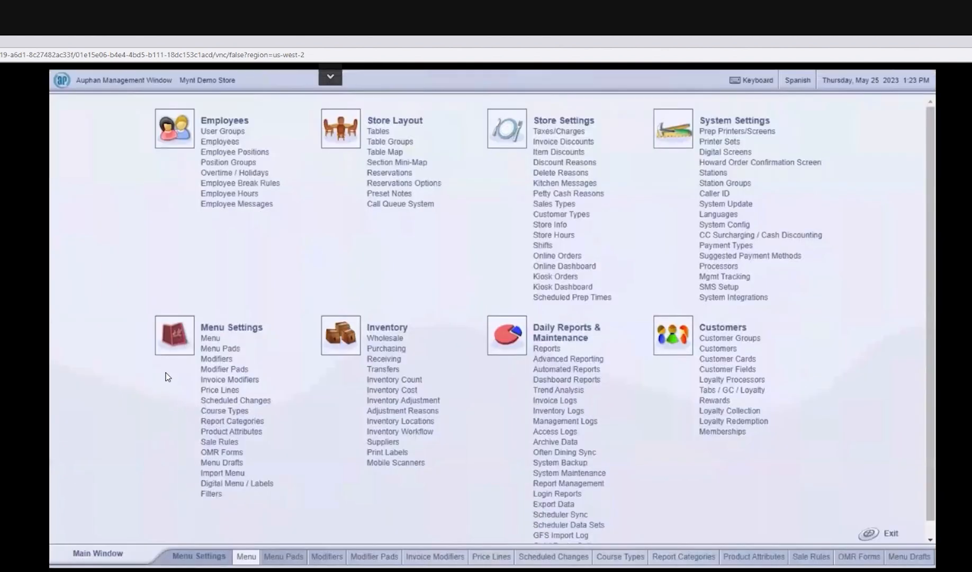
click(232, 444)
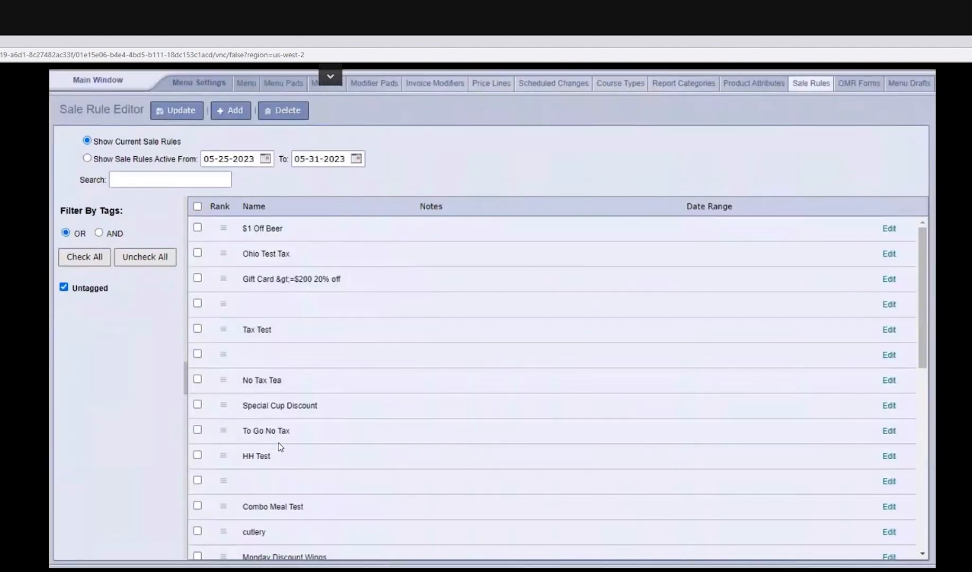
scroll(847, 241, down, 3)
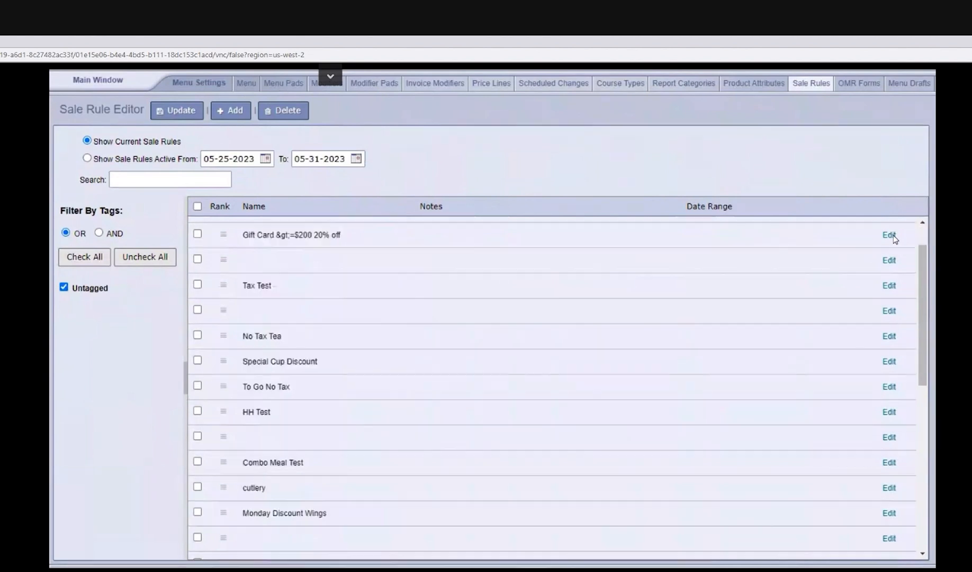
scroll(890, 241, up, 3)
click(891, 227)
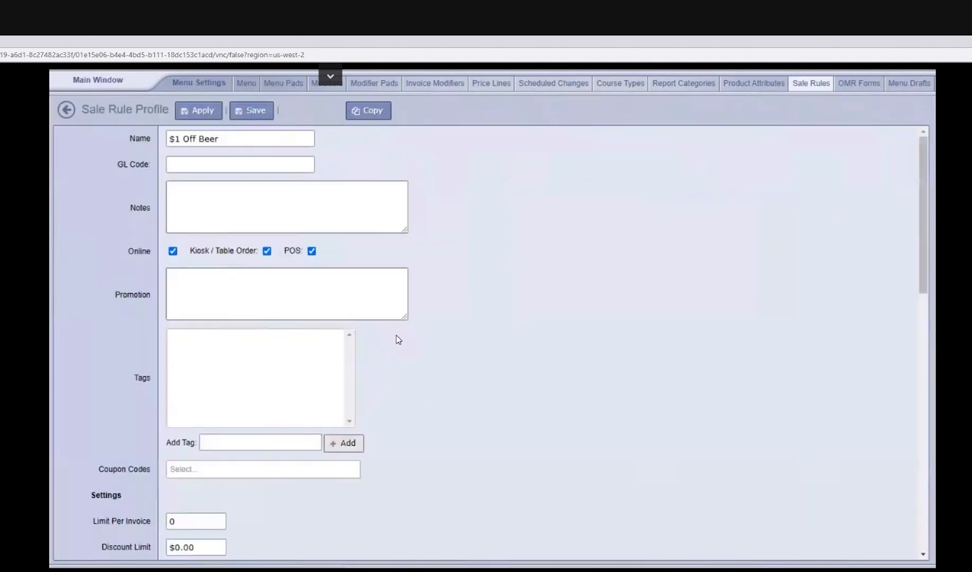
Step: Examine the $1 Off Beer rule's time restrictions, conditions and actions, and return to the main management window
scroll(397, 341, down, 15)
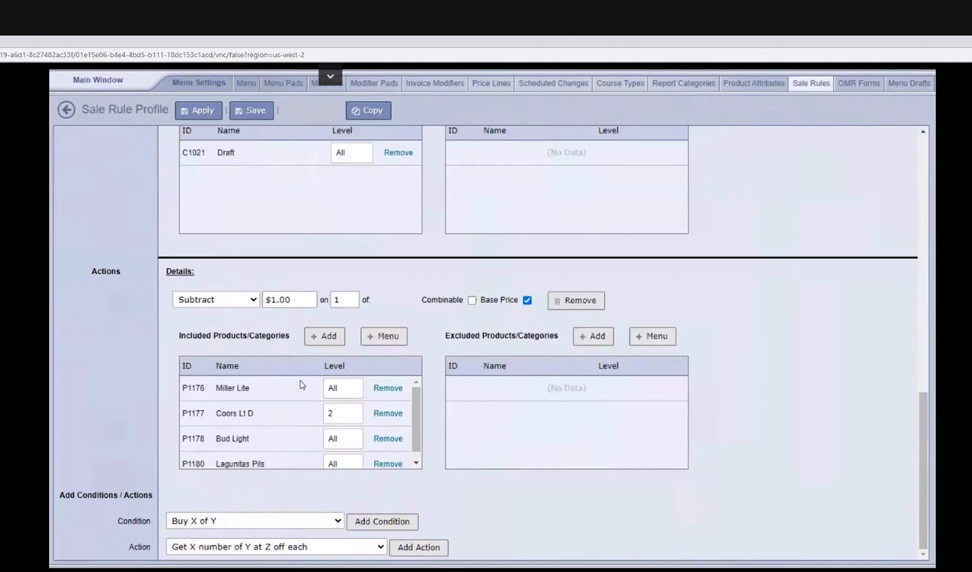
scroll(302, 384, up, 10)
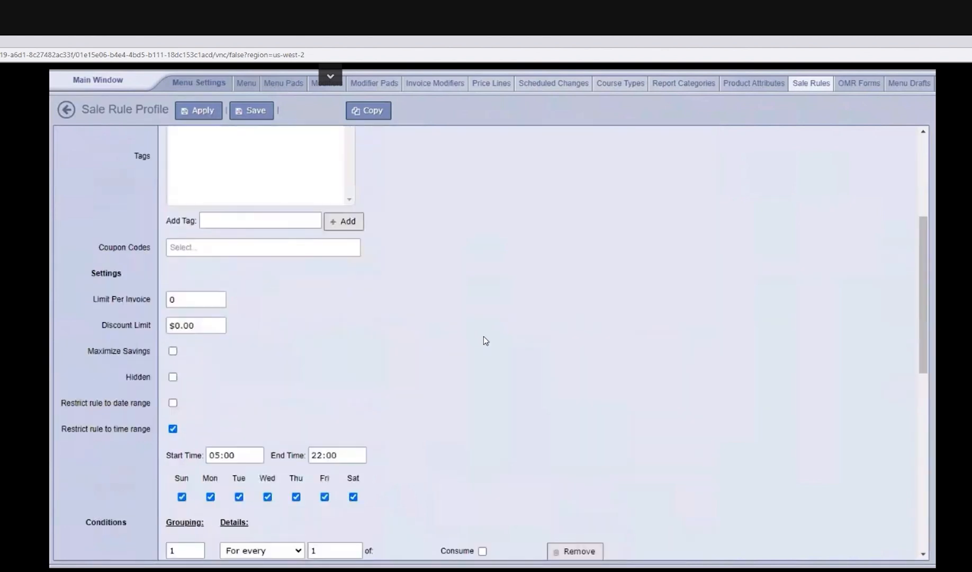
scroll(485, 339, down, 10)
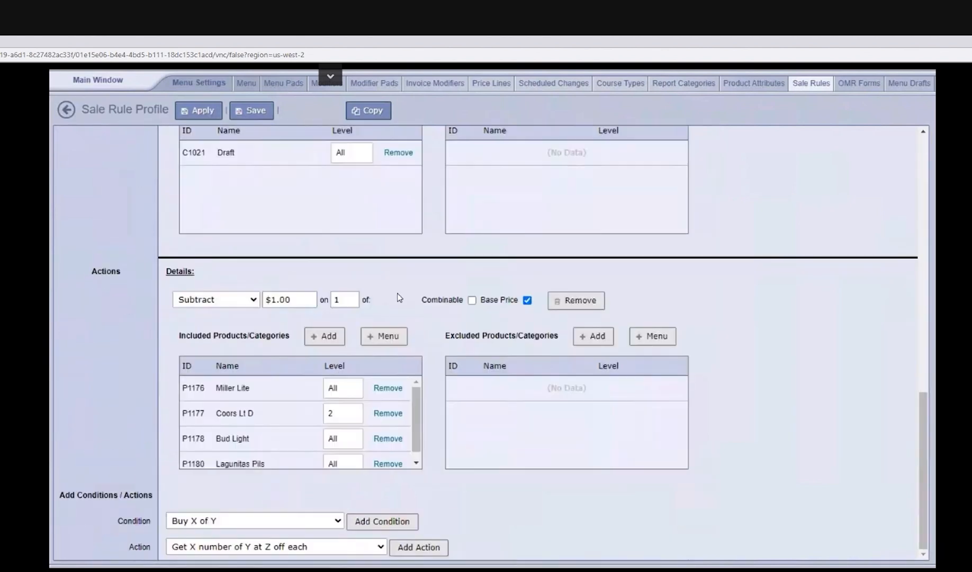
click(67, 110)
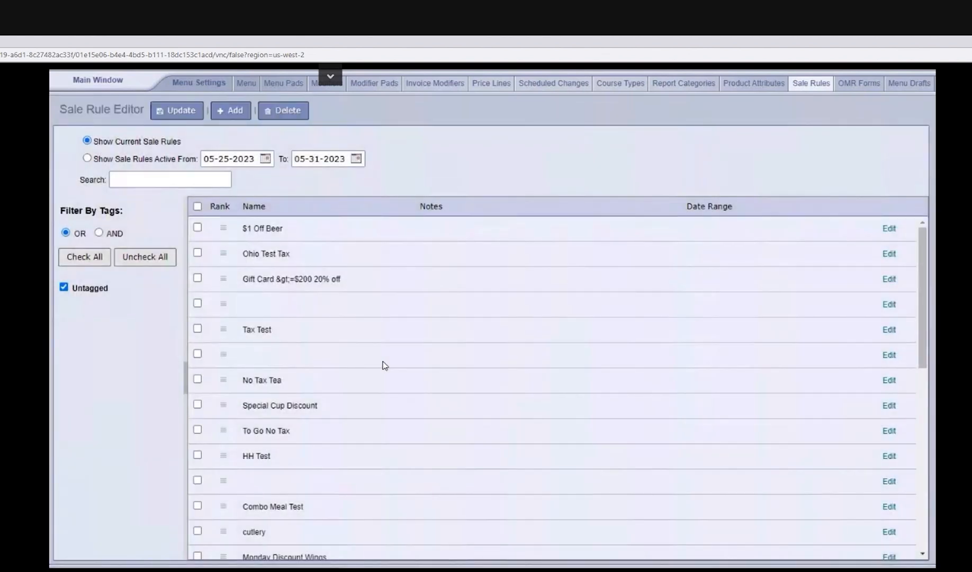
click(98, 83)
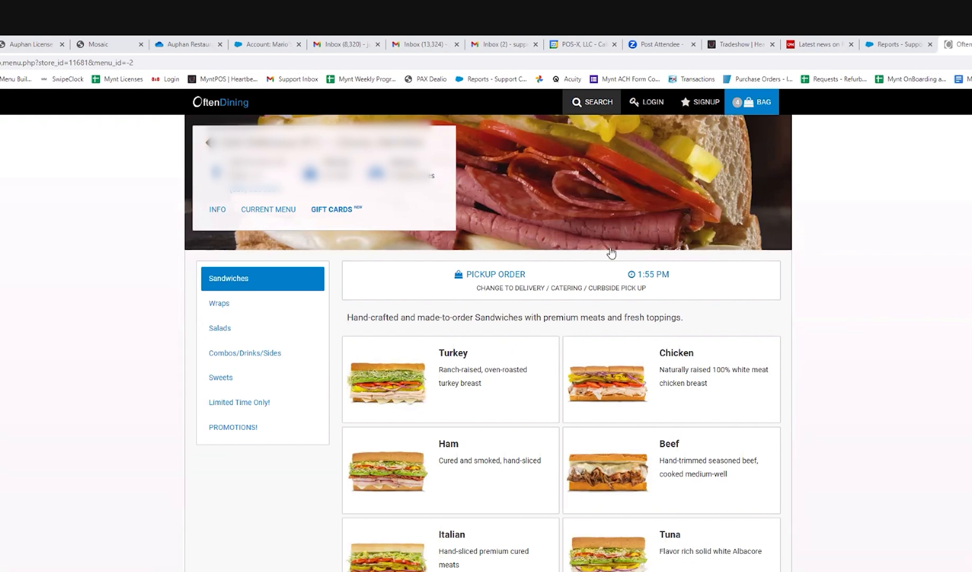
Step: In the OftenDining online store, view the order types and future scheduling, and update the order info with ASAP pick up
click(549, 287)
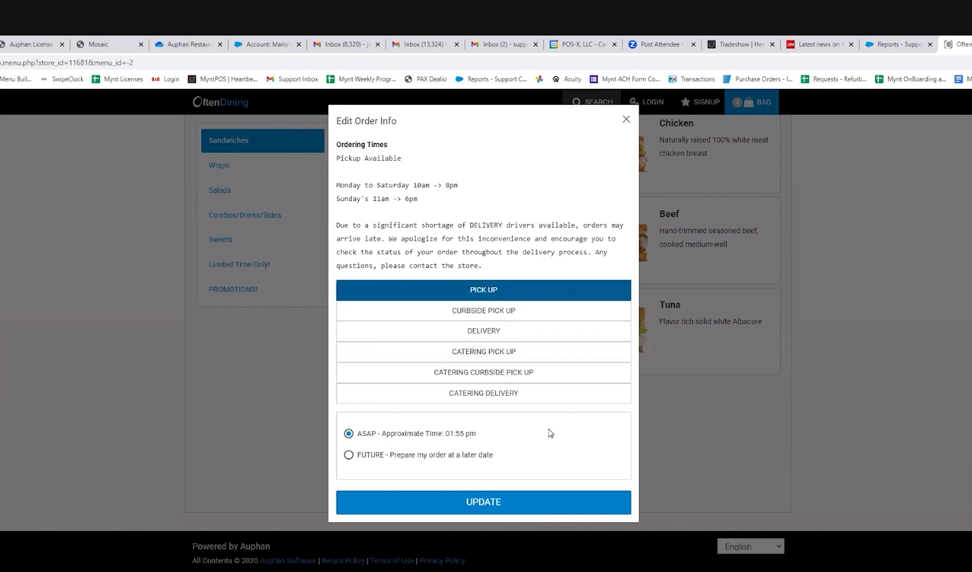
click(348, 455)
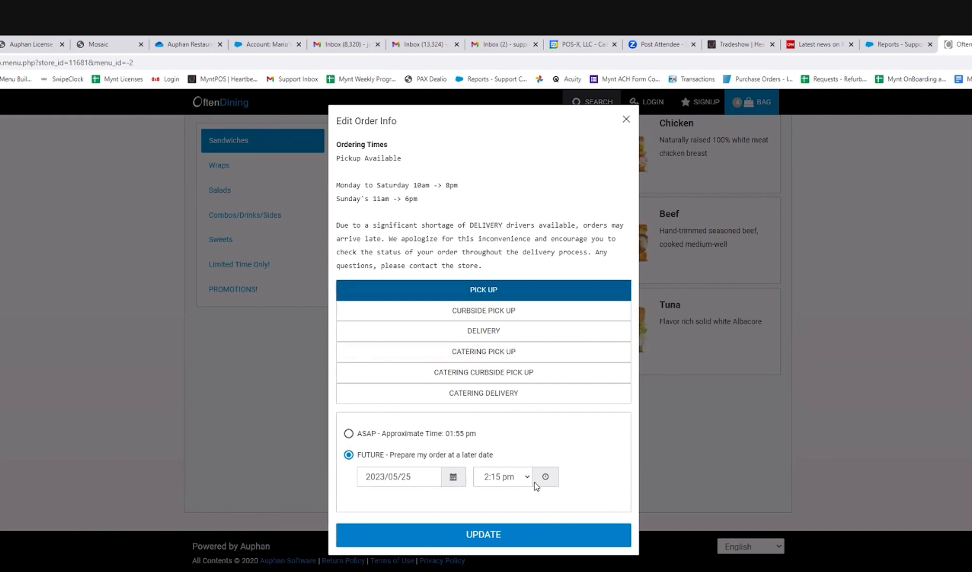
click(349, 435)
click(493, 504)
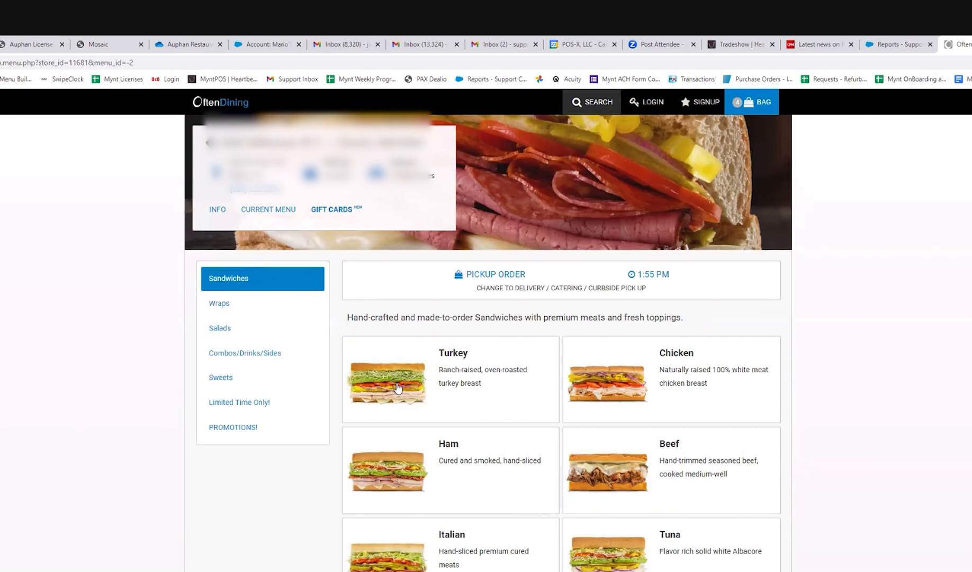
Step: Open the Classic Turkey w/Swiss sandwich from the Turkey group and examine its sizes, customization options and extras
click(462, 358)
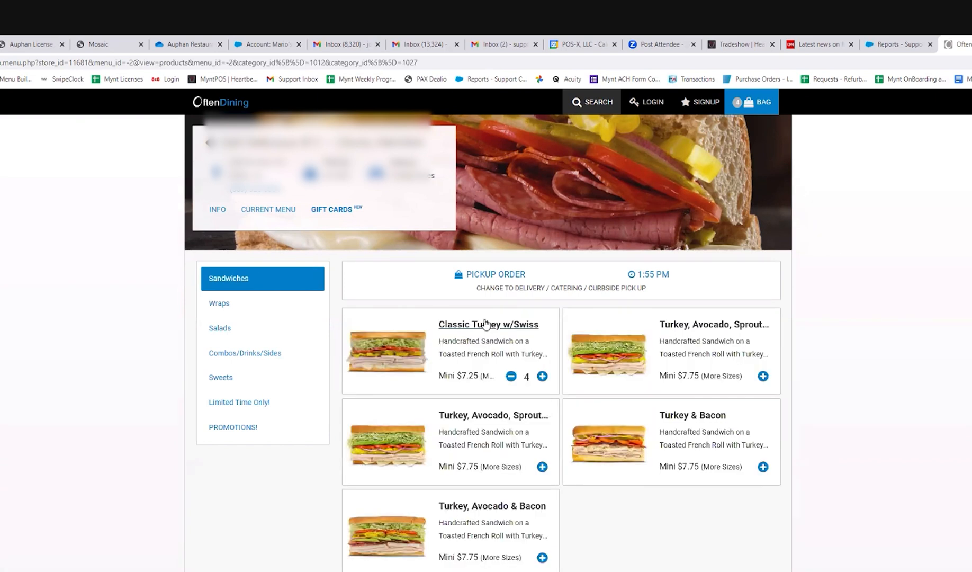
click(471, 334)
scroll(219, 306, down, 2)
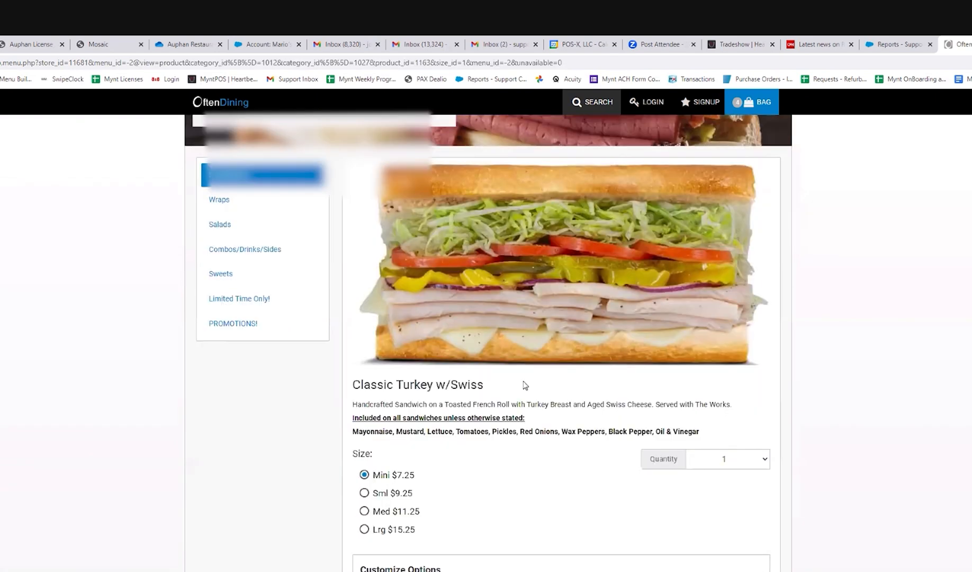
scroll(538, 382, down, 3)
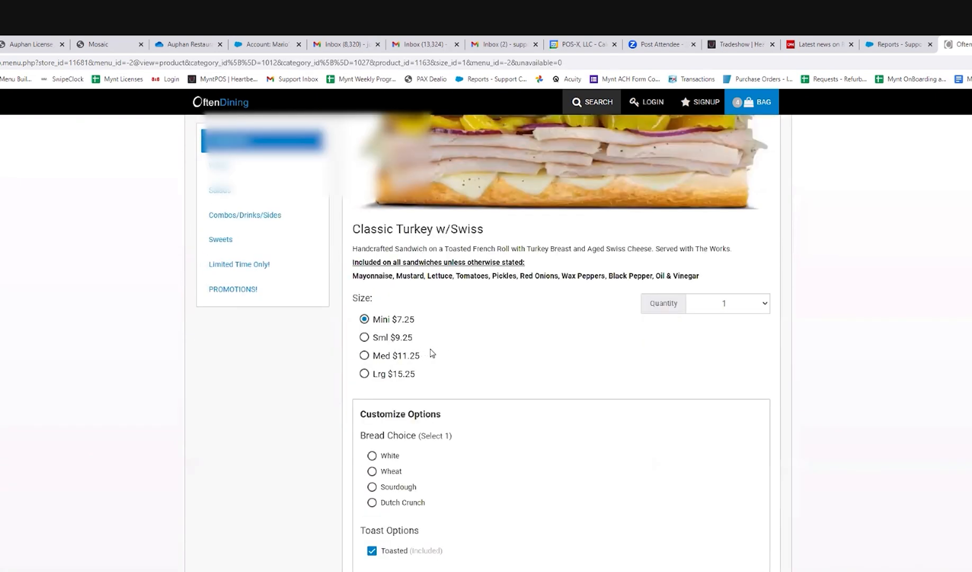
scroll(473, 352, down, 3)
scroll(525, 423, down, 4)
scroll(530, 417, down, 8)
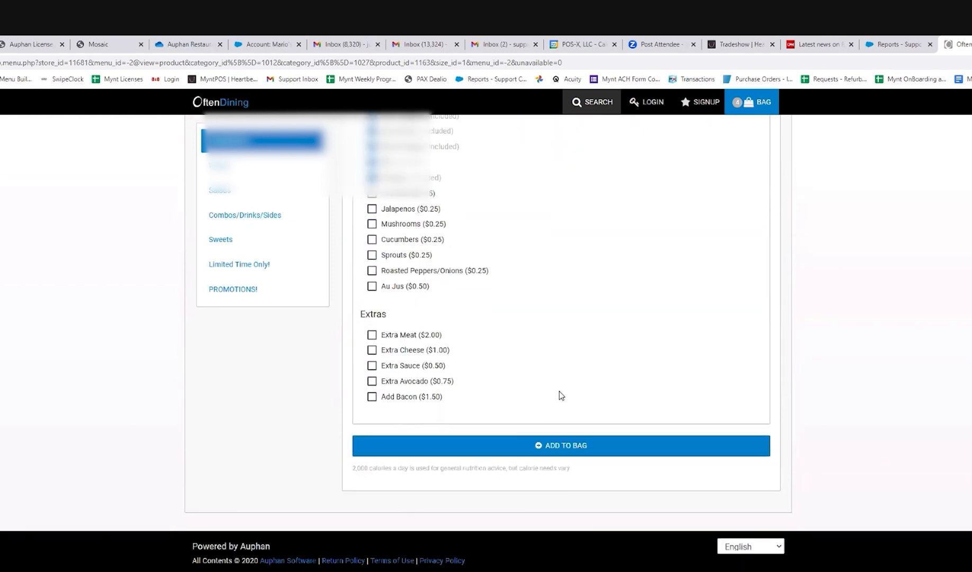
scroll(560, 393, up, 15)
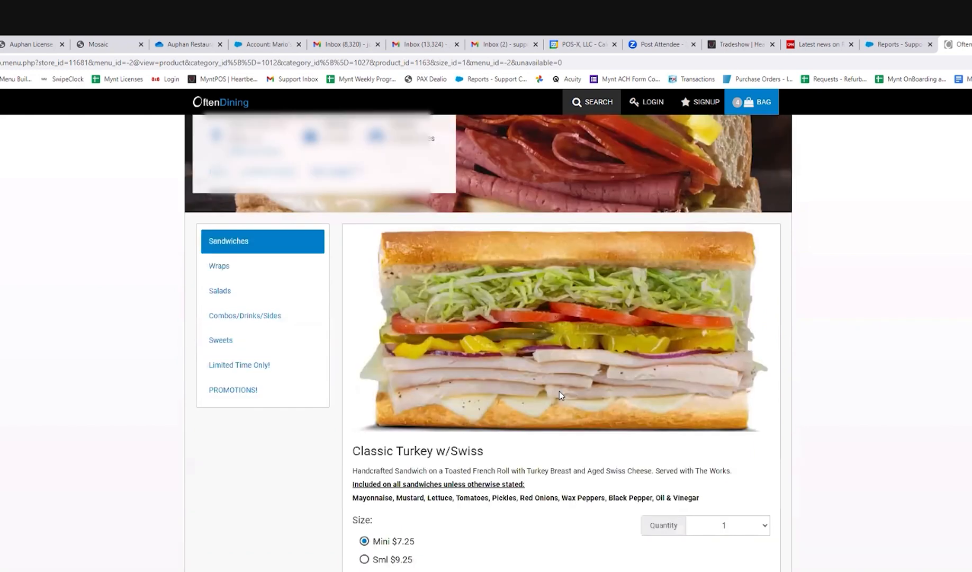
scroll(559, 391, up, 1)
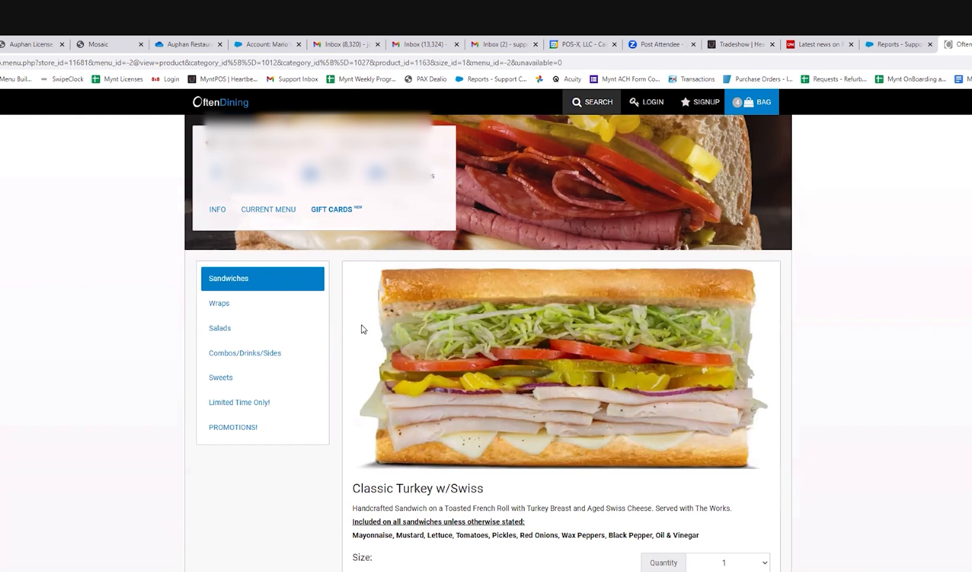
Step: Try to add the Classic Turkey w/Swiss to the bag and select White as the bread choice
scroll(363, 329, down, 15)
click(575, 442)
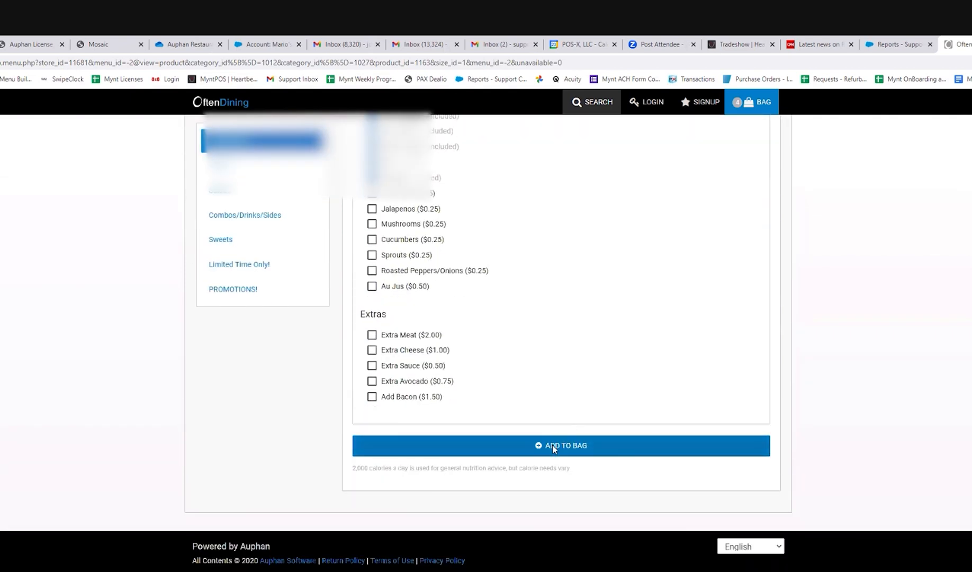
click(605, 208)
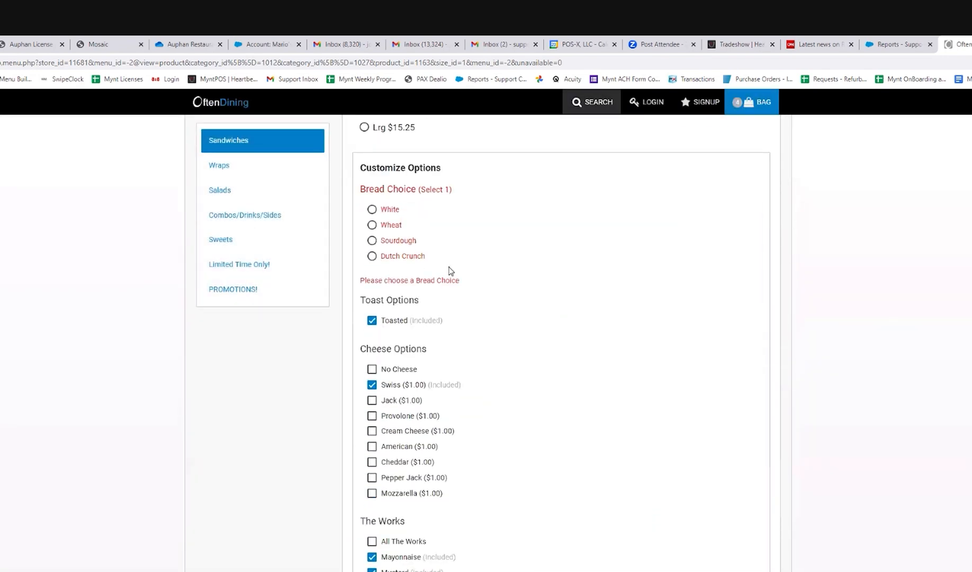
click(372, 210)
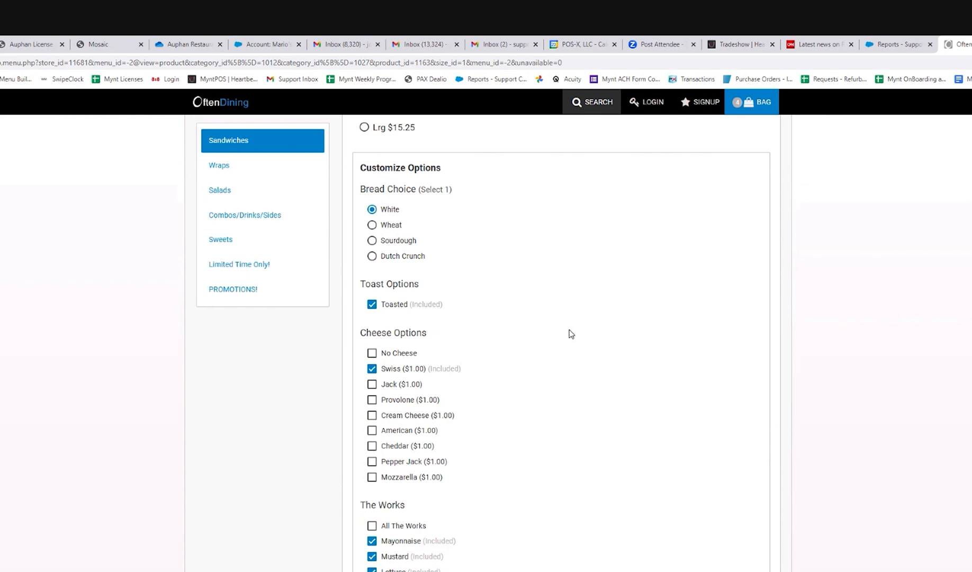
scroll(576, 371, up, 9)
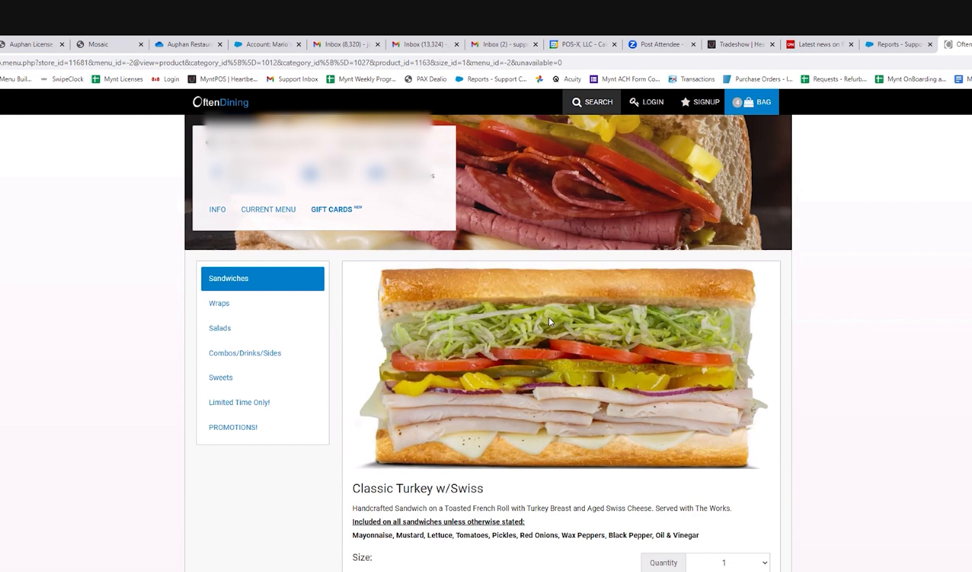
Step: Add the Mini Classic Turkey w/Swiss on White bread to the bag and continue to checkout
scroll(444, 294, down, 9)
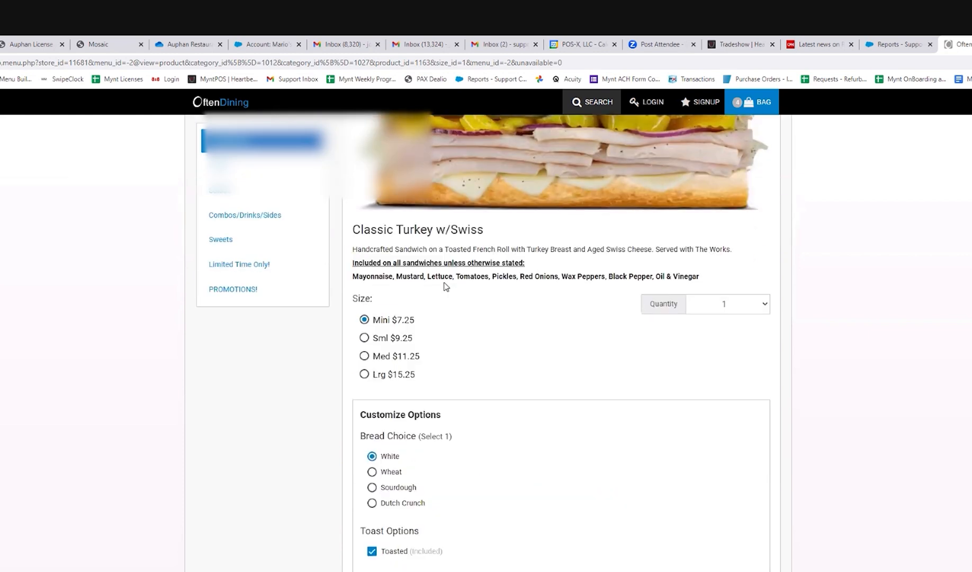
scroll(495, 320, up, 6)
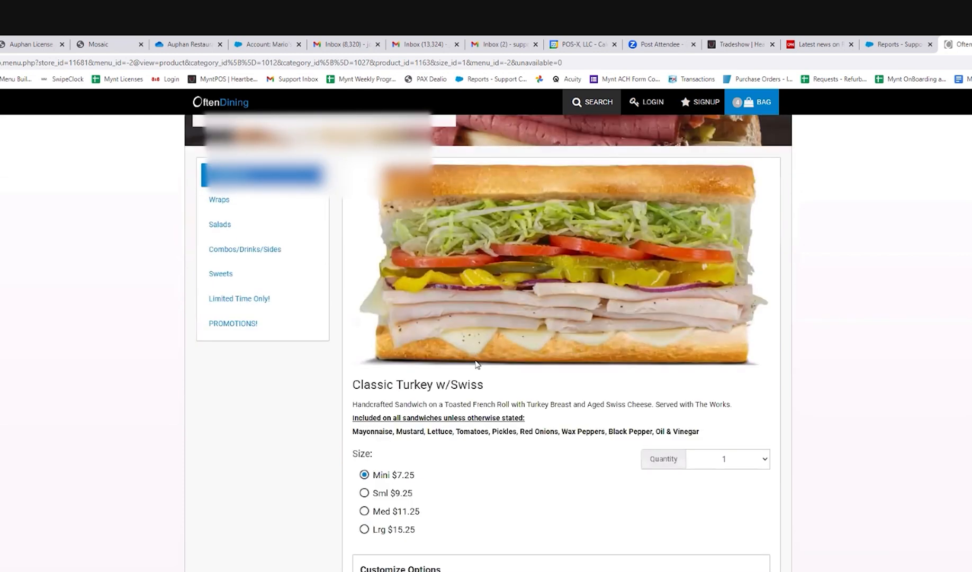
scroll(477, 360, down, 1)
scroll(468, 359, down, 12)
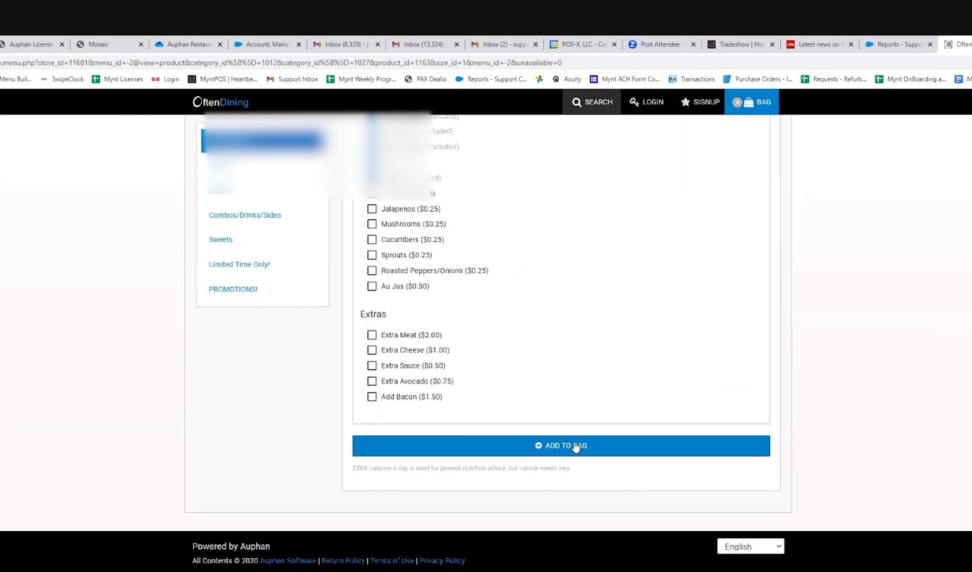
click(554, 468)
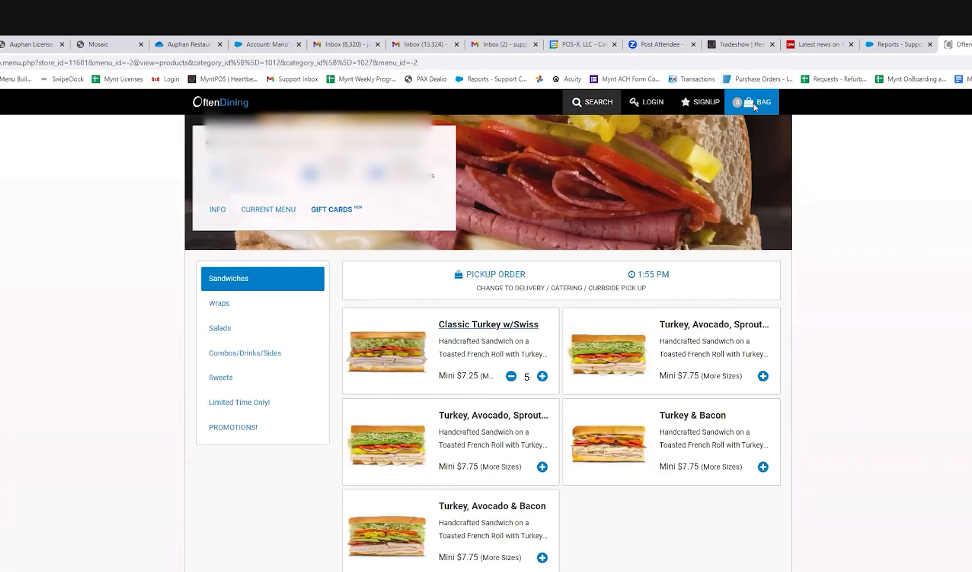
click(755, 106)
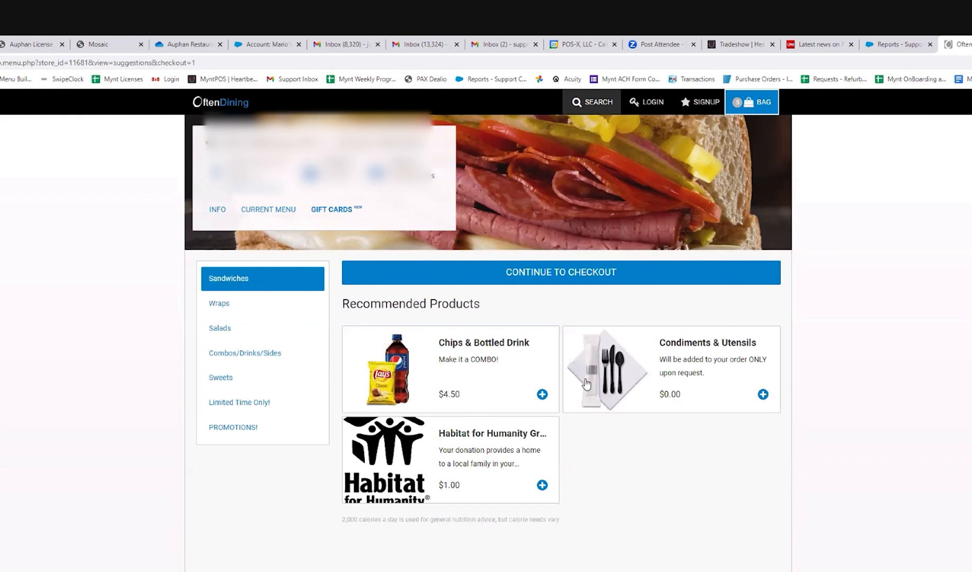
click(555, 280)
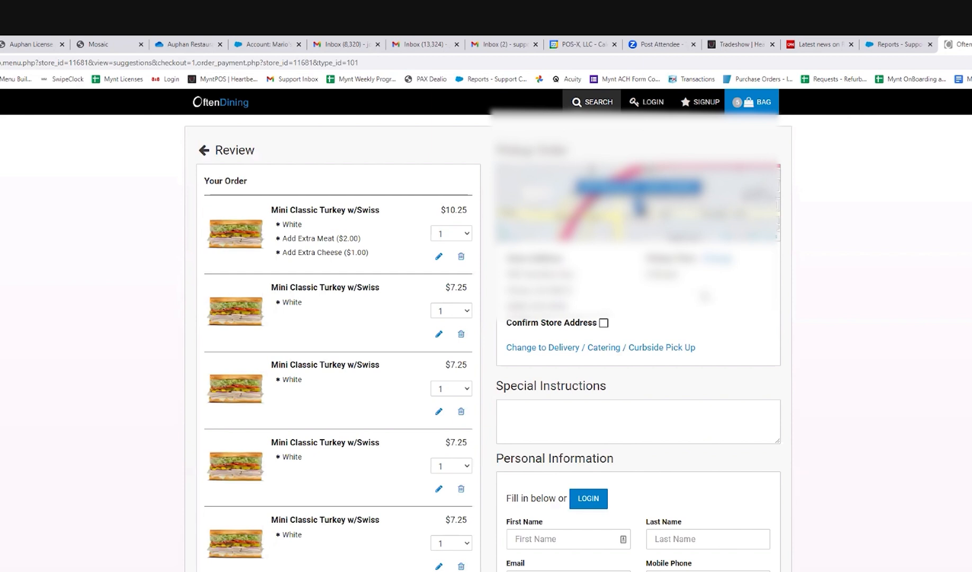
Step: Examine the checkout page's order review, coupon, pickup, personal information, tip and payment sections
scroll(683, 333, down, 5)
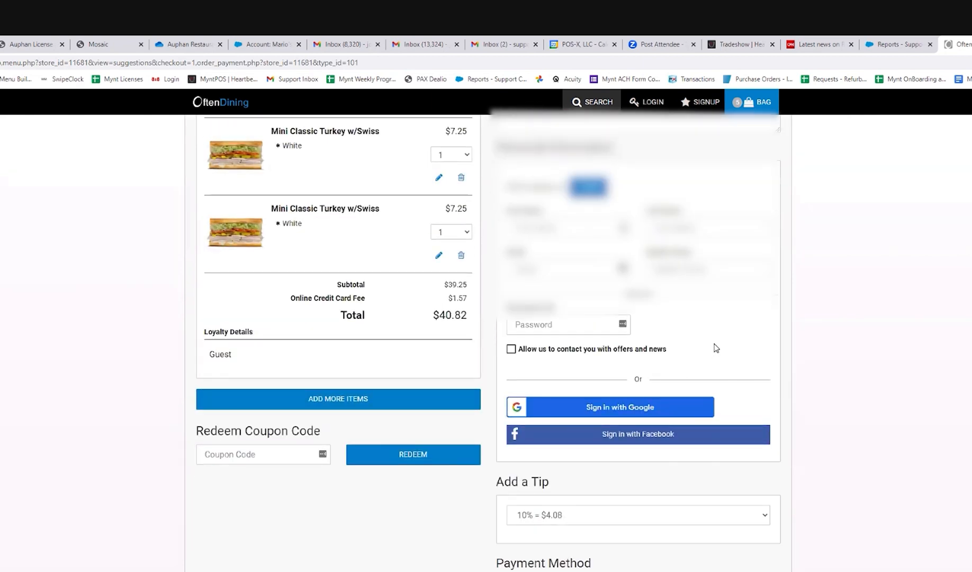
scroll(825, 322, down, 7)
scroll(824, 321, down, 1)
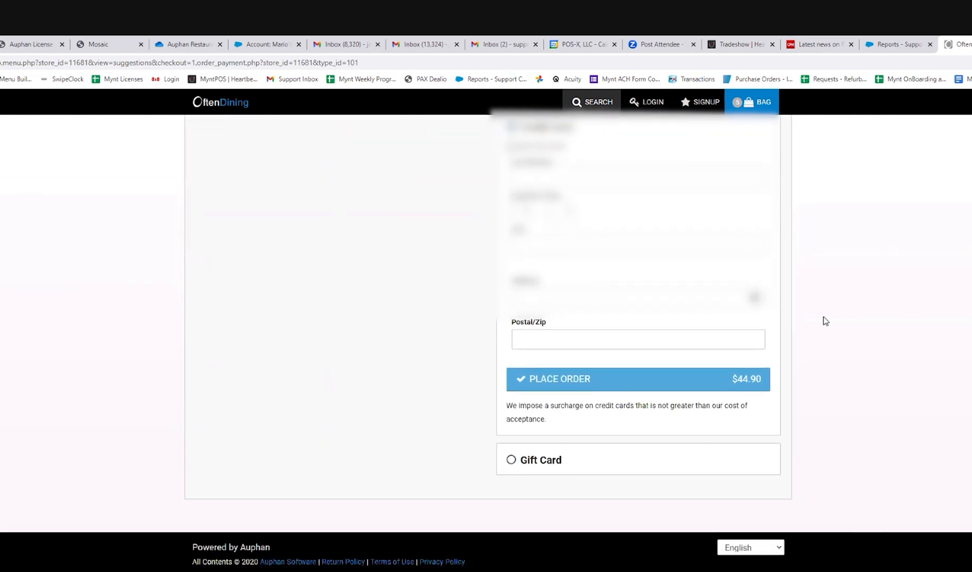
scroll(824, 320, up, 5)
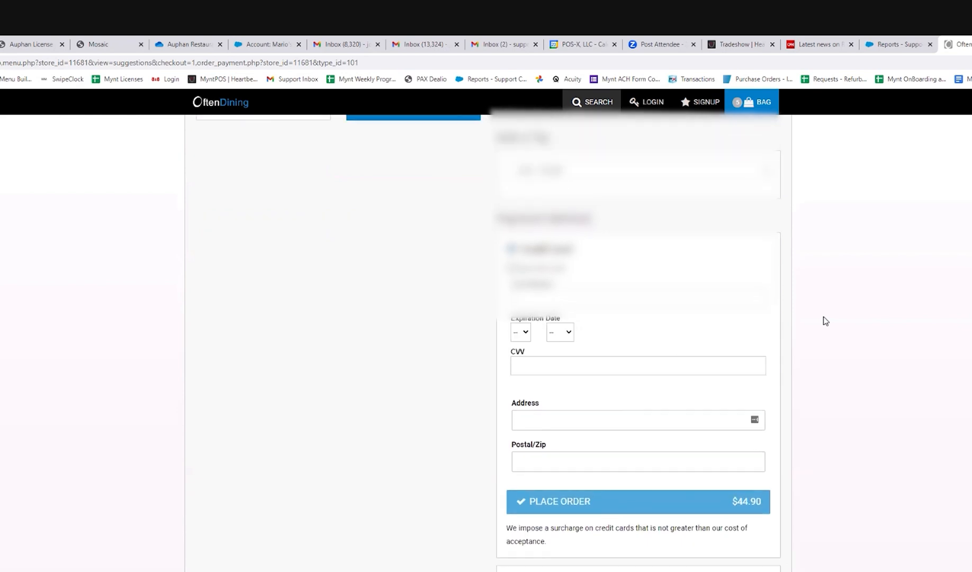
scroll(824, 320, up, 1)
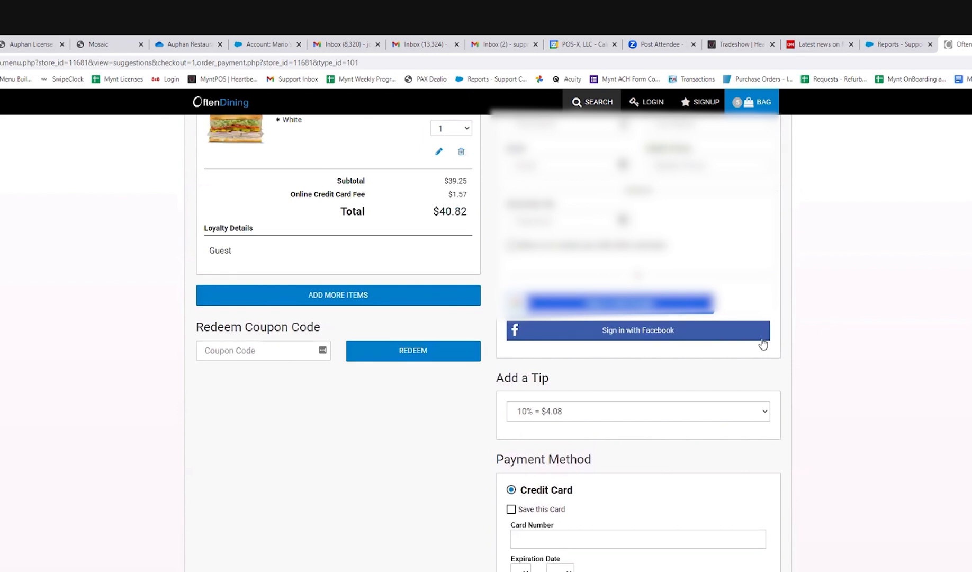
scroll(788, 349, up, 1)
scroll(789, 349, up, 6)
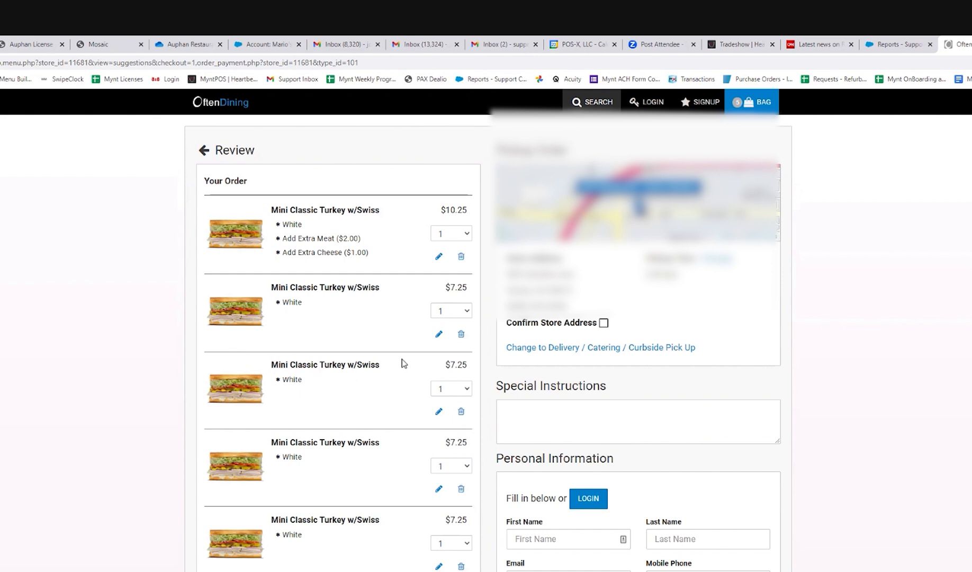
scroll(398, 356, down, 15)
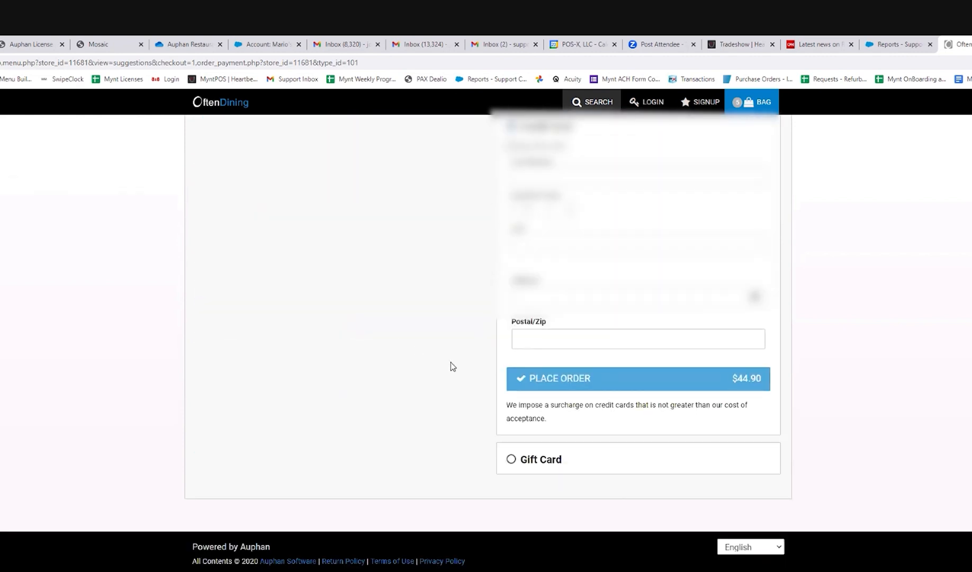
scroll(451, 362, up, 10)
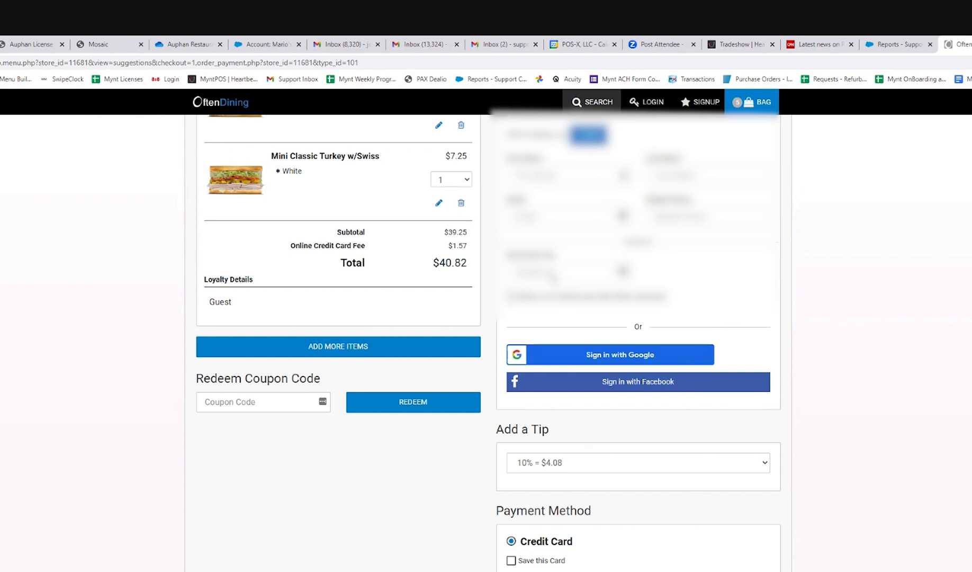
scroll(543, 266, up, 7)
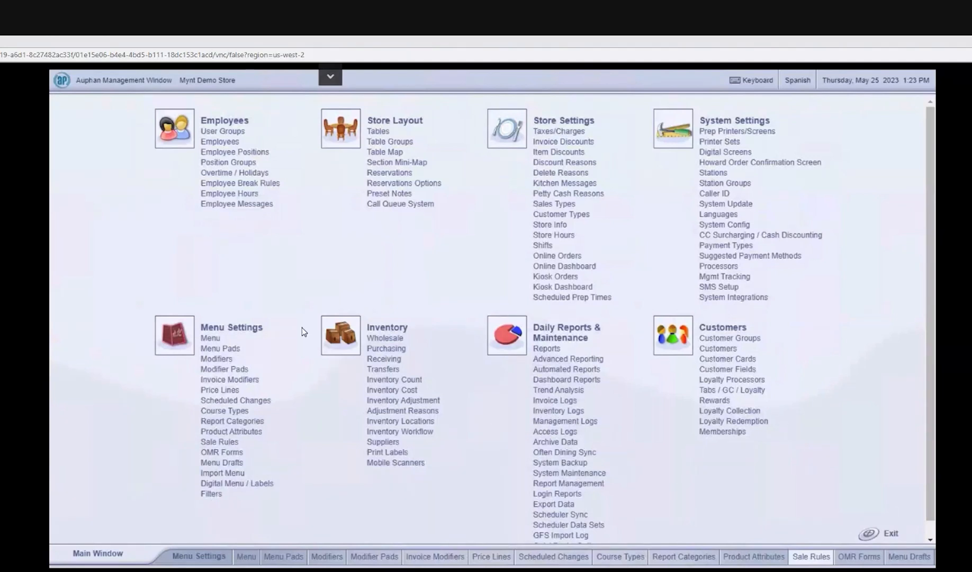
Step: In the management window's menu, open Big Burger from the Entrees pad and view its online and kiosk selling options
click(211, 340)
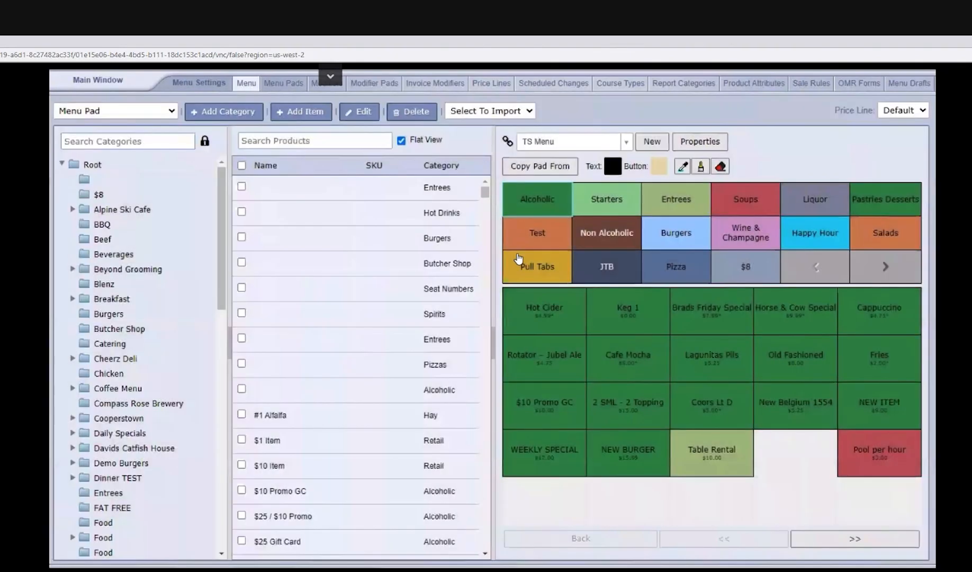
click(669, 208)
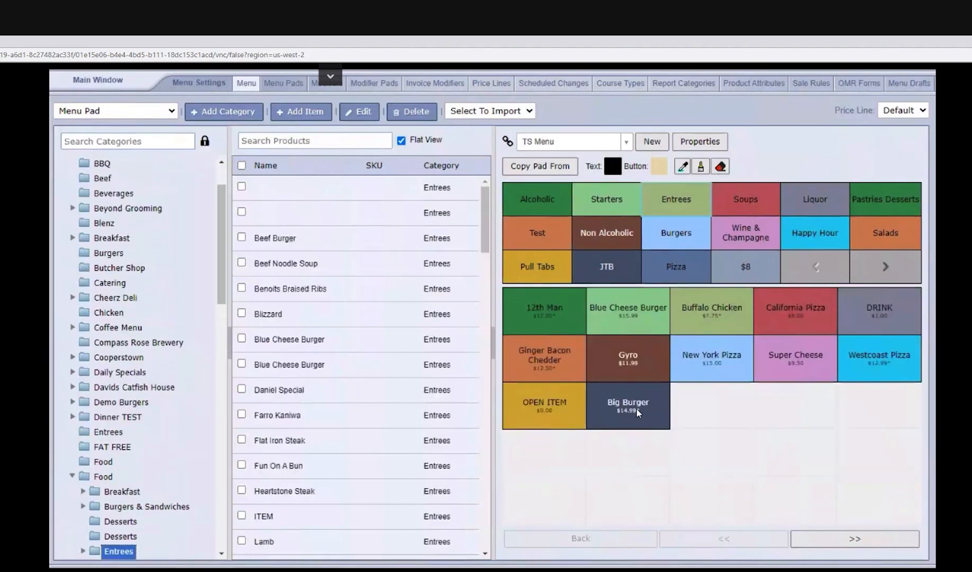
double_click(637, 409)
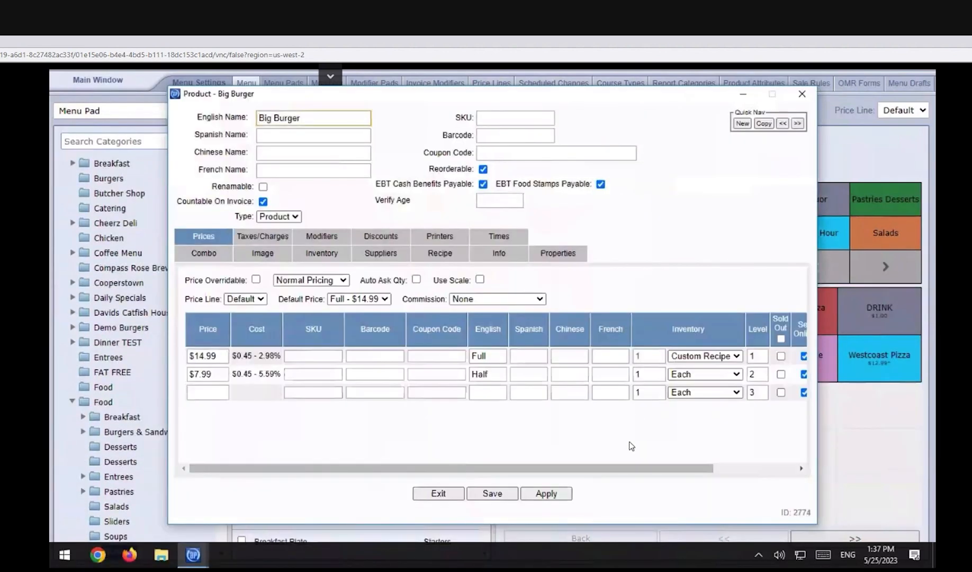
drag(618, 468, 773, 462)
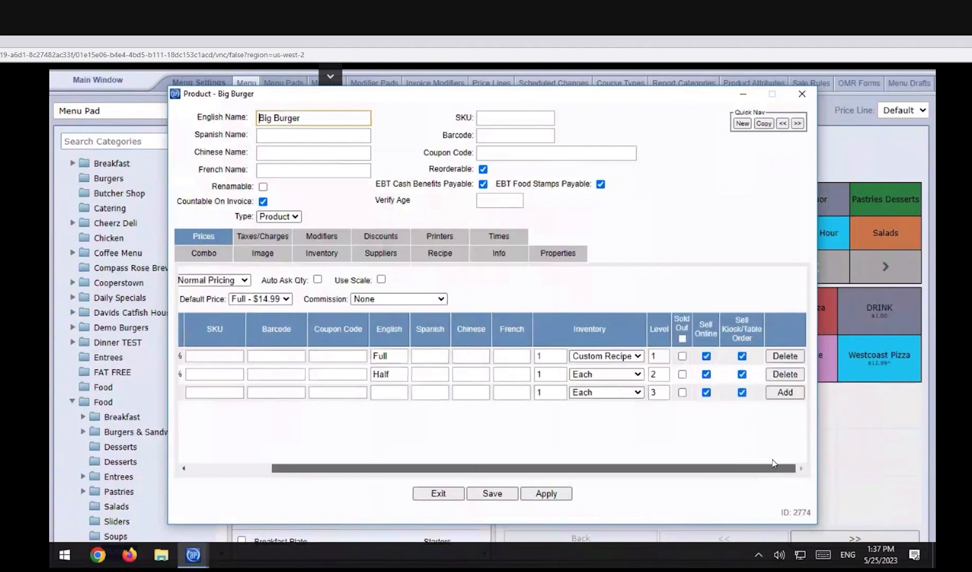
Step: Try the Sold Out and Sell Online options on Big Burger's Full size, and close the product without saving
click(682, 357)
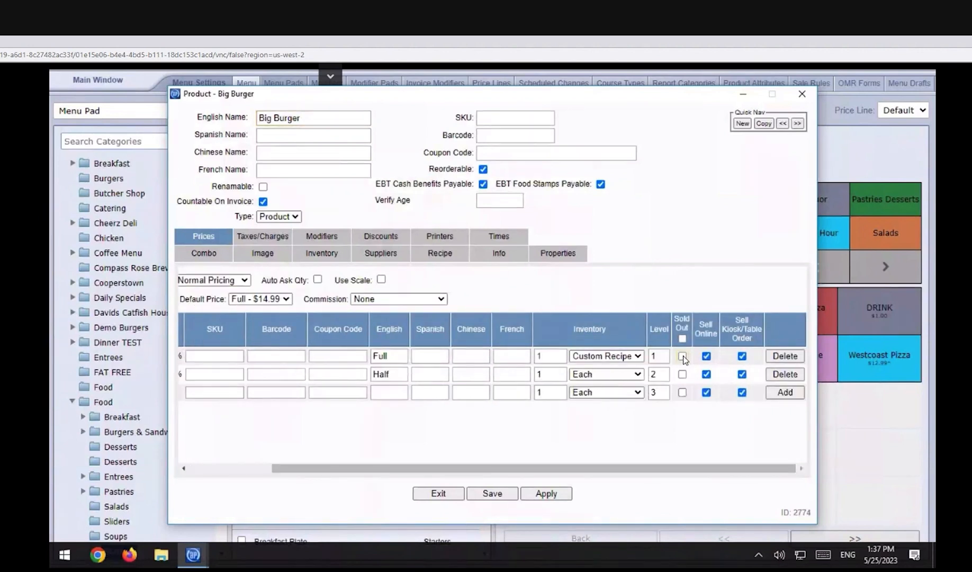
click(683, 356)
click(707, 357)
click(708, 357)
click(708, 357)
click(708, 357)
click(803, 94)
Step: View the Often Dining Sync page and return to the main management window
click(109, 84)
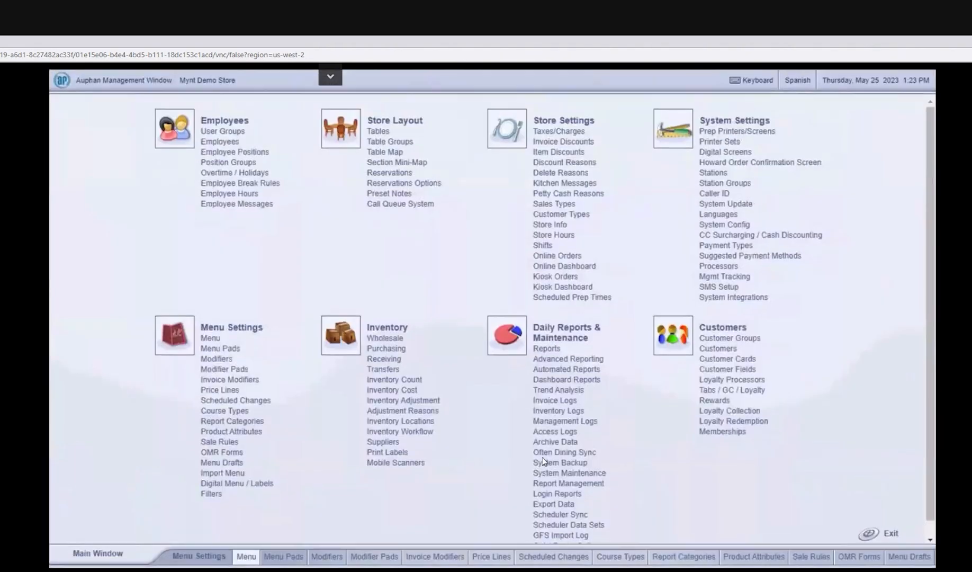
click(563, 453)
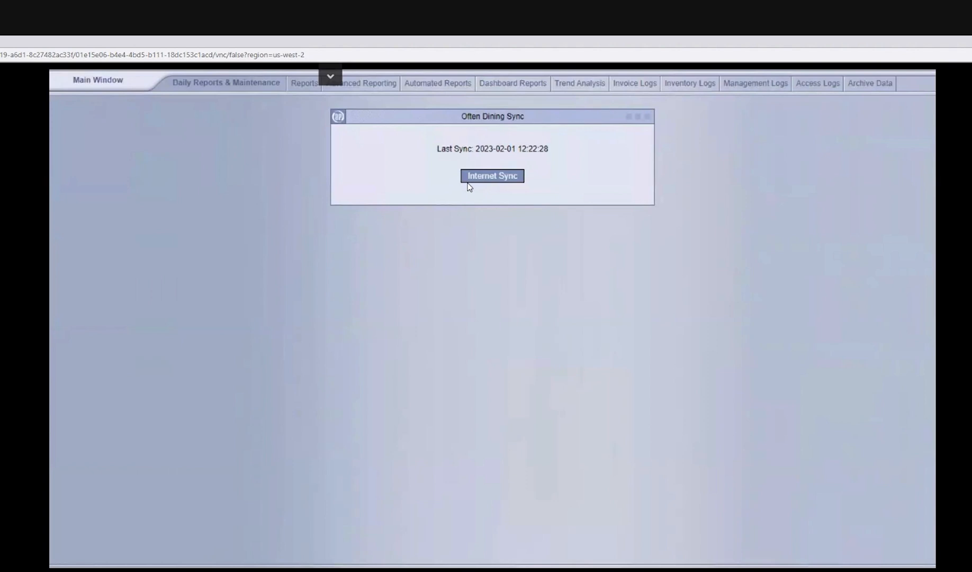
click(120, 90)
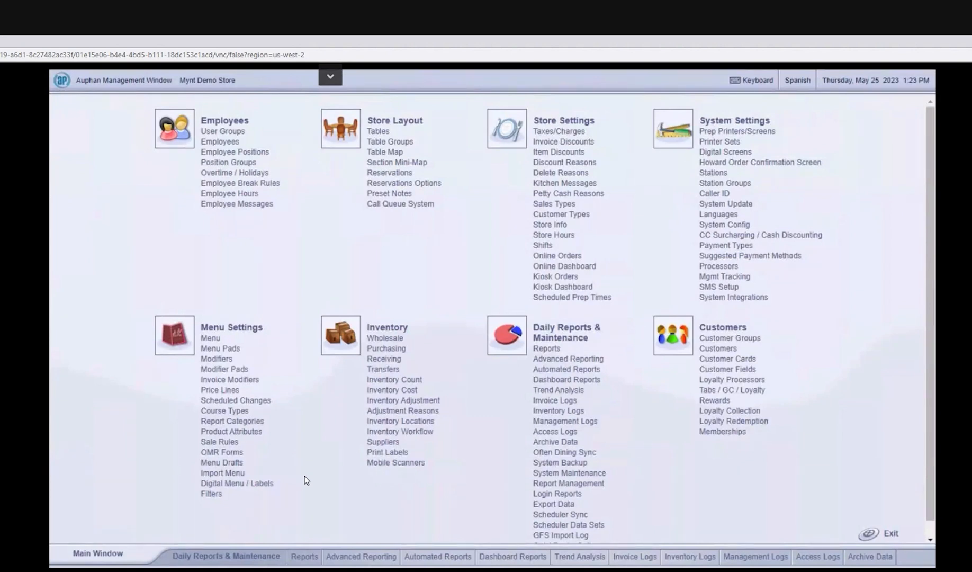
Step: Switch the menu view to the Price Editor and try out the editable price fields of individual products
click(214, 339)
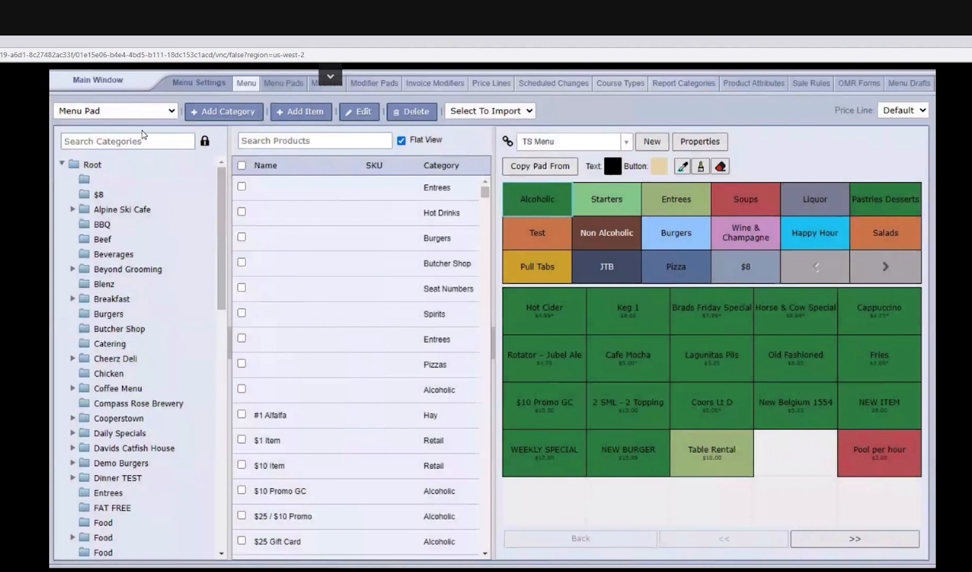
click(157, 112)
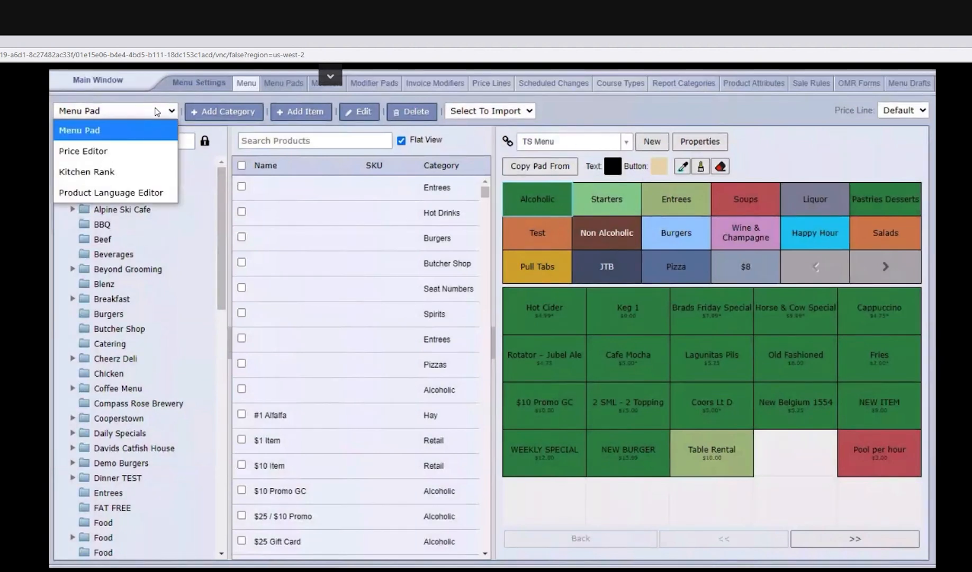
click(108, 152)
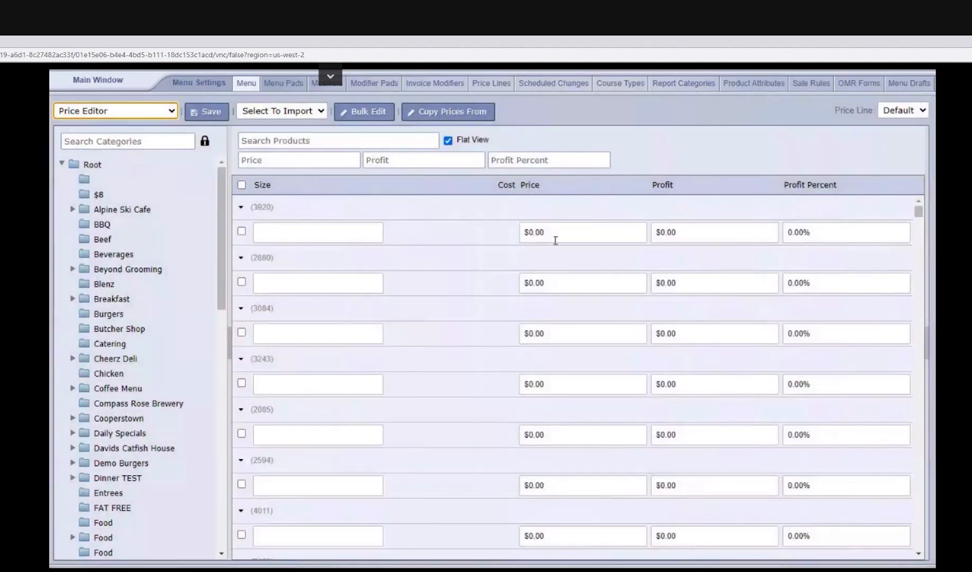
click(553, 237)
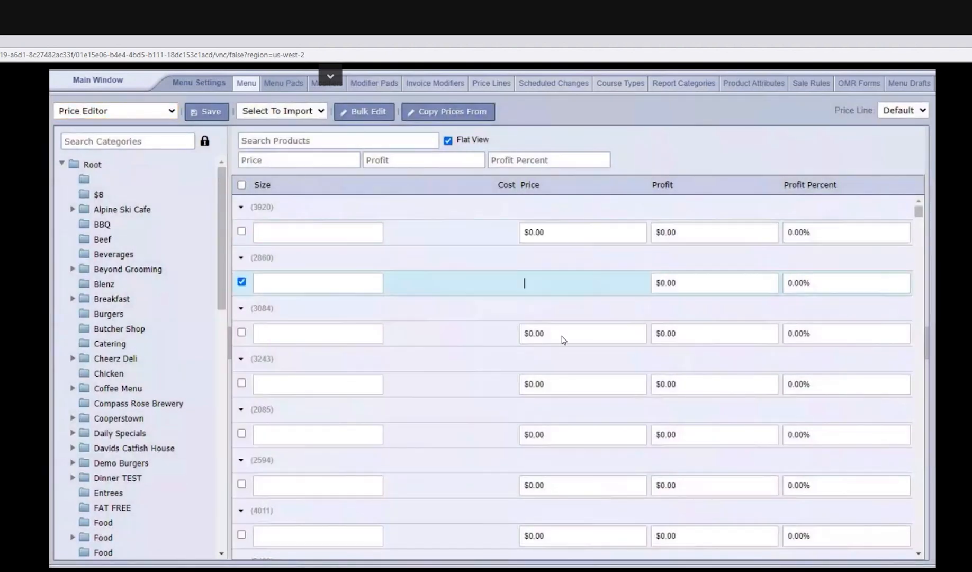
click(563, 339)
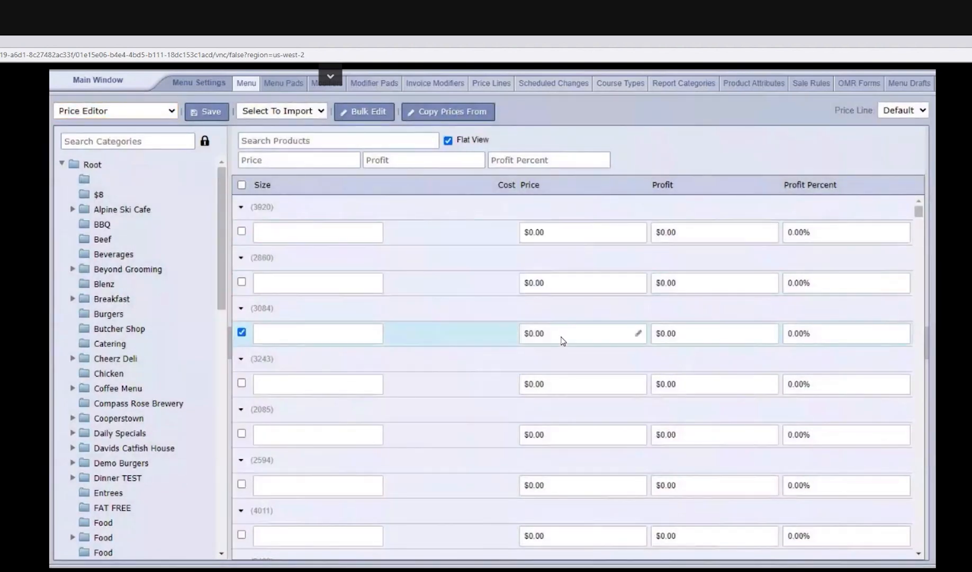
click(560, 388)
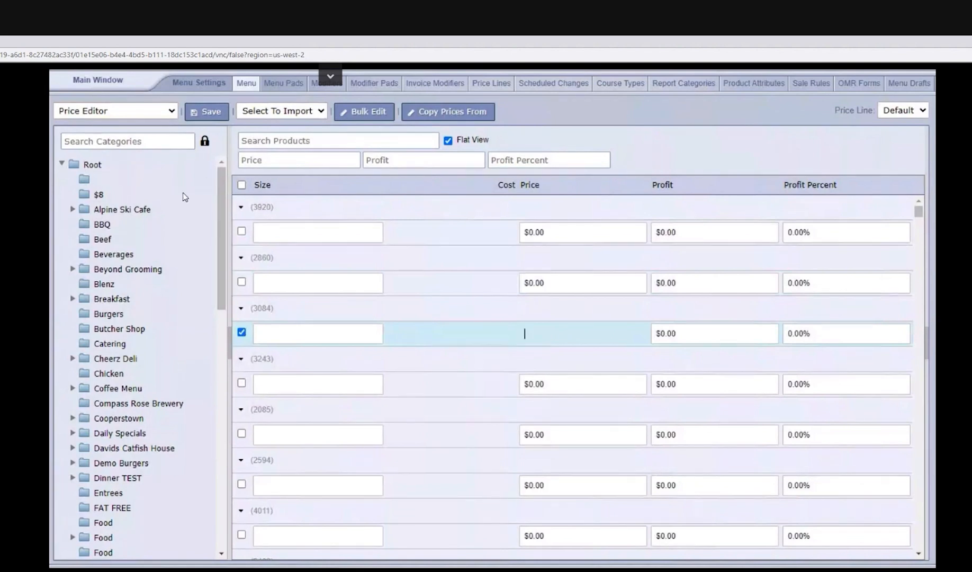
Step: Select all product rows in the Price Editor
click(242, 185)
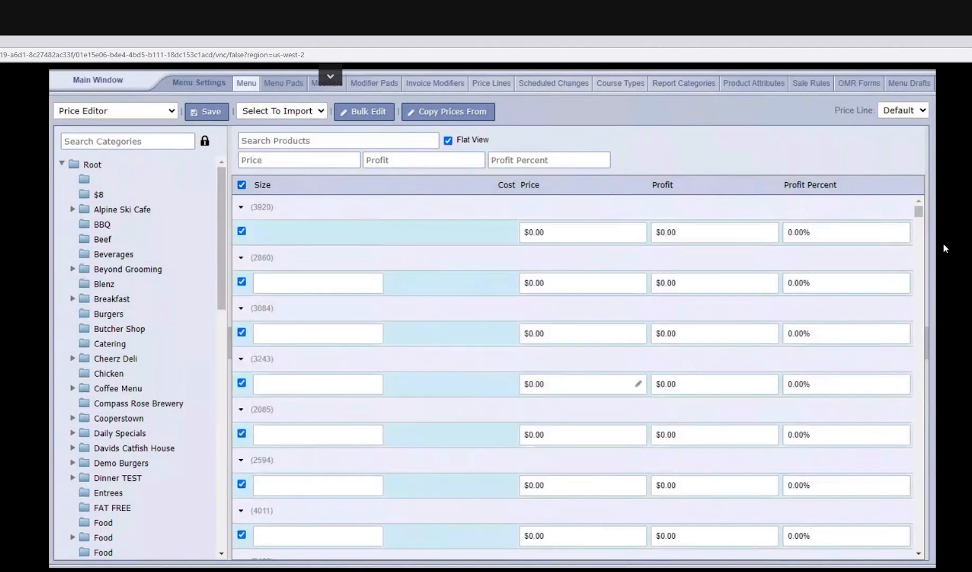
drag(918, 246, 915, 205)
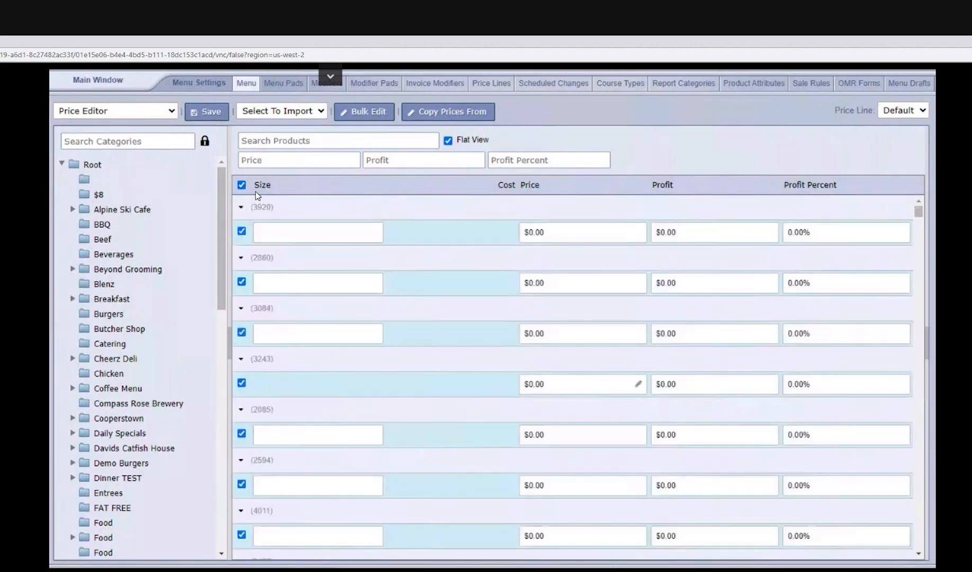
click(241, 185)
click(242, 185)
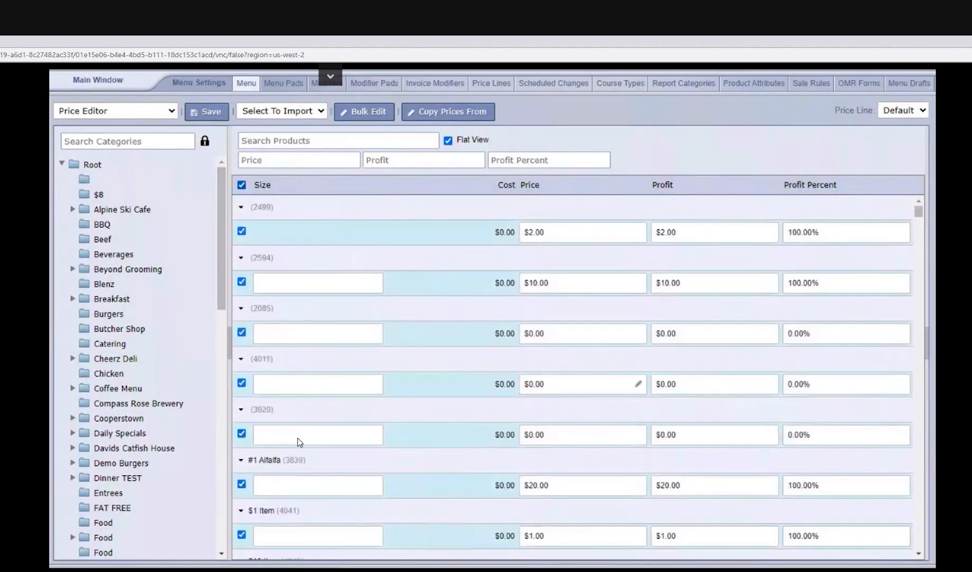
Step: Try a bulk price edit on all selected products that adds 5% to the Price, and review the available actions
click(362, 118)
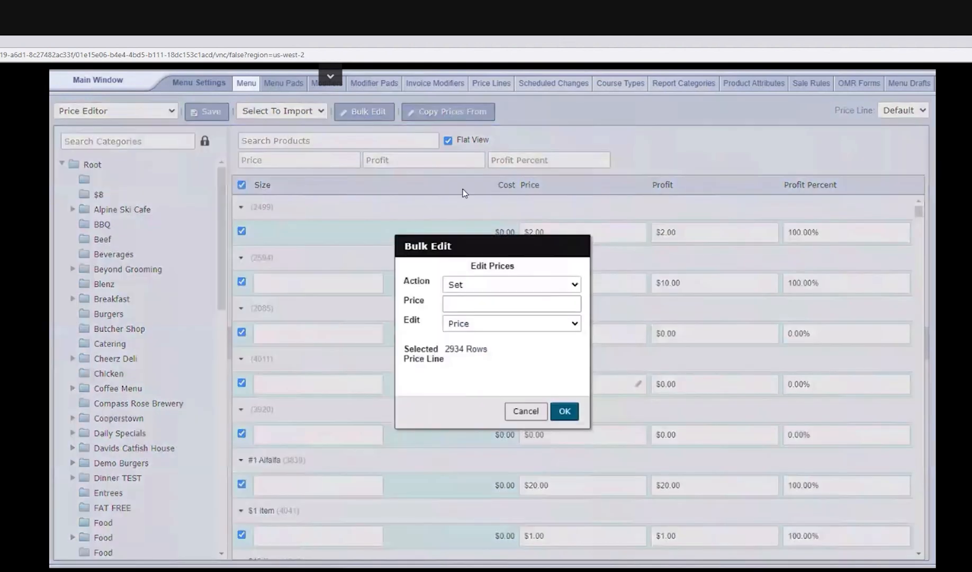
click(474, 286)
click(472, 304)
key(Tab)
text(5%)
drag(468, 304, 444, 304)
drag(487, 354, 445, 351)
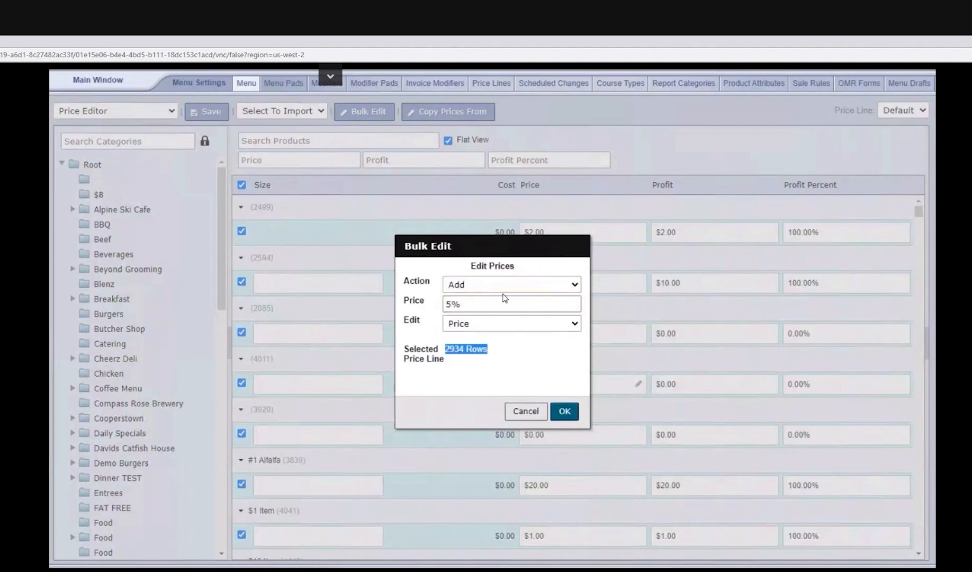
click(503, 292)
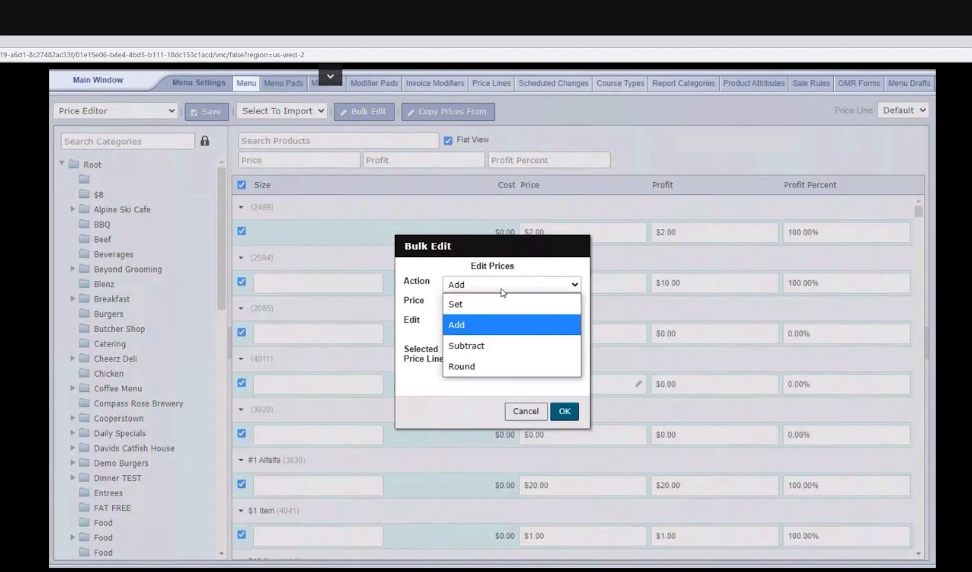
click(416, 367)
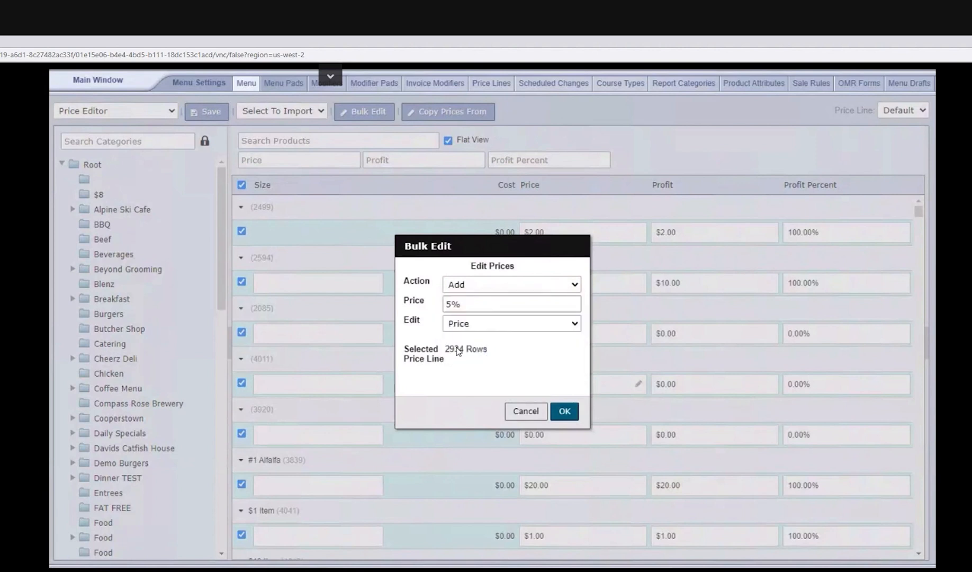
Step: Try Profit Percent as the value edited in bulk, clear the amount and cancel the bulk edit
click(477, 323)
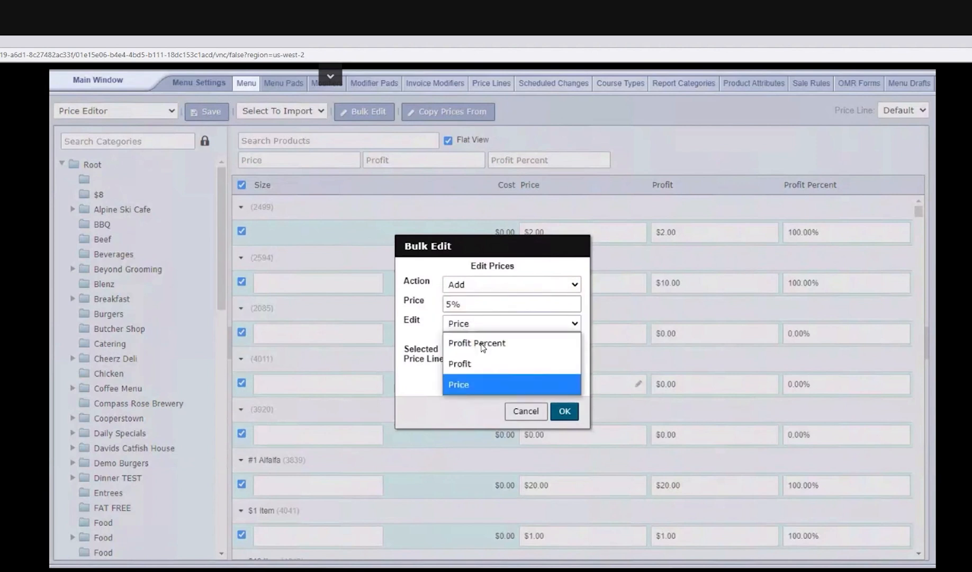
click(481, 344)
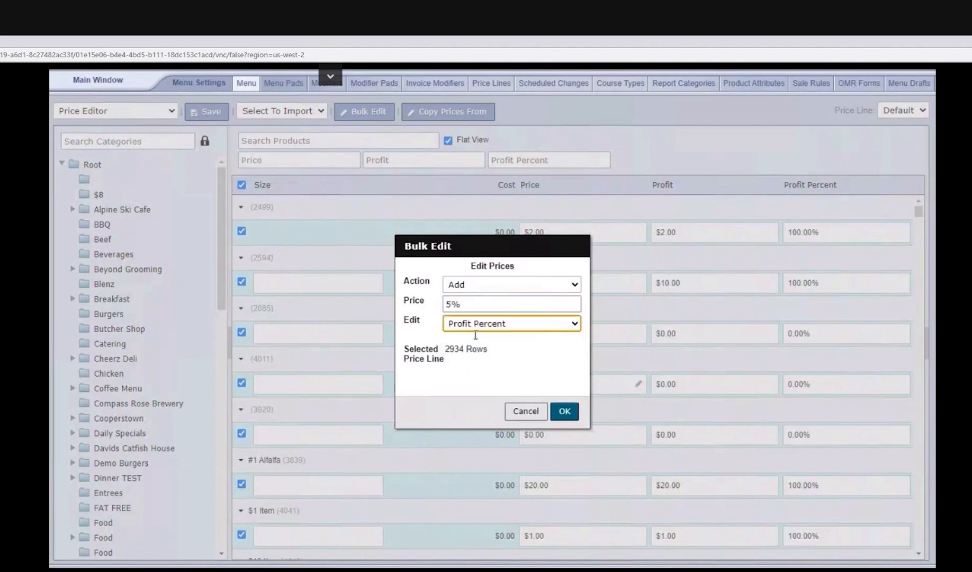
key(shift+Tab)
key(BackSpace)
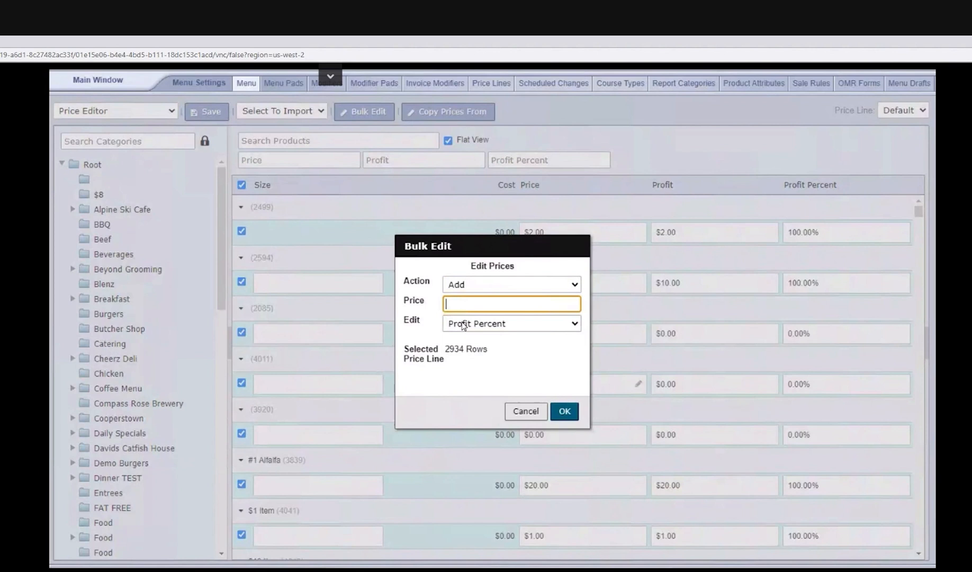
click(473, 291)
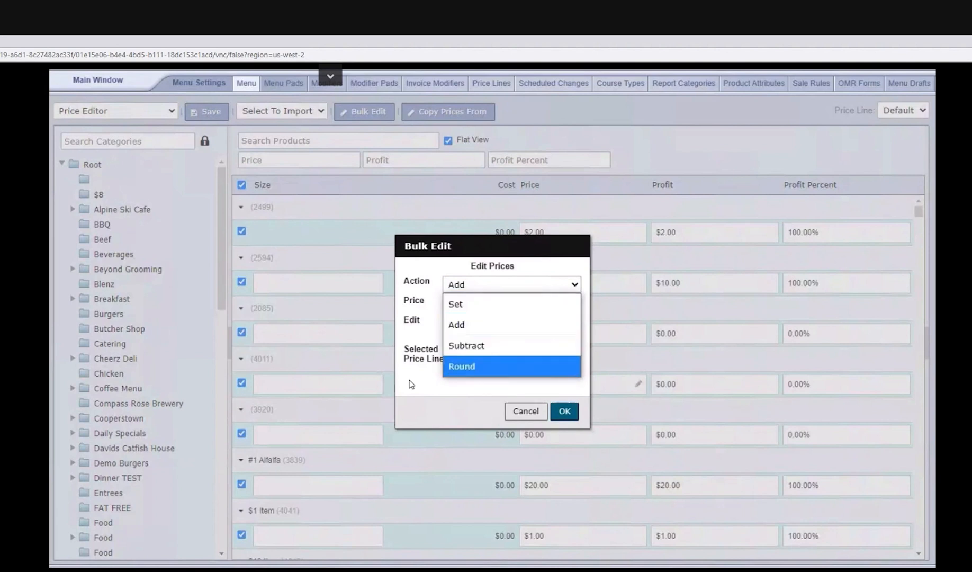
click(410, 384)
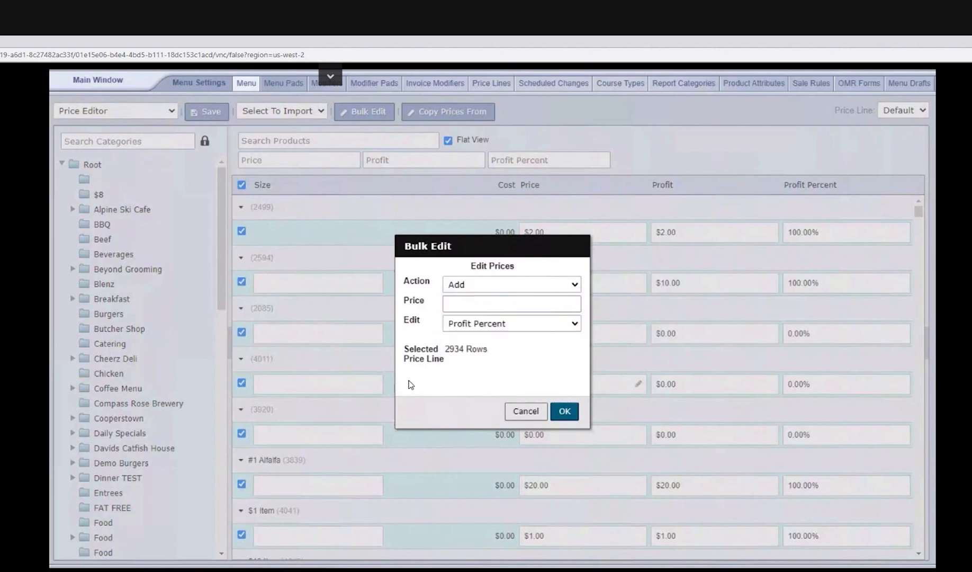
click(512, 415)
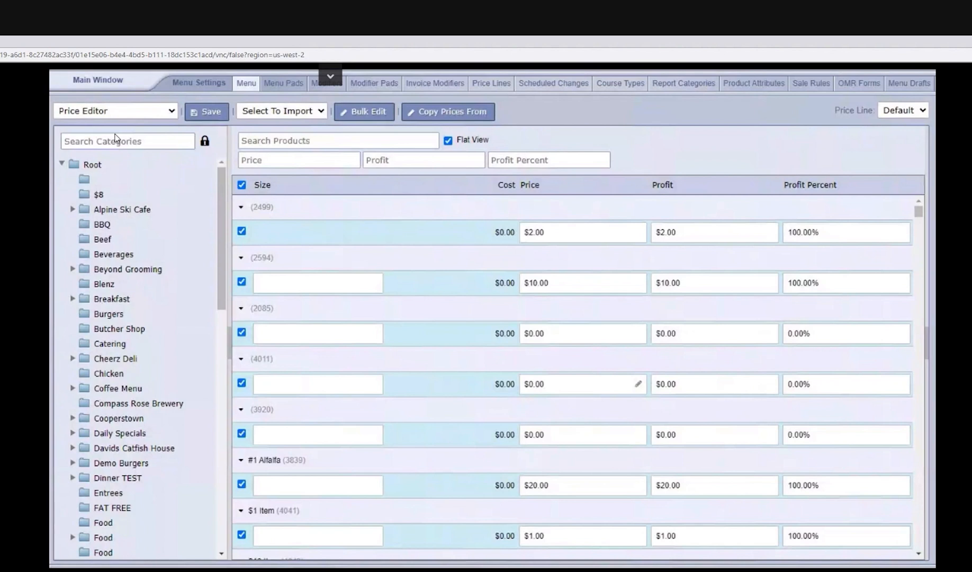
Step: Switch the menu view back to Menu Pad and return to the main management window
click(116, 111)
click(373, 410)
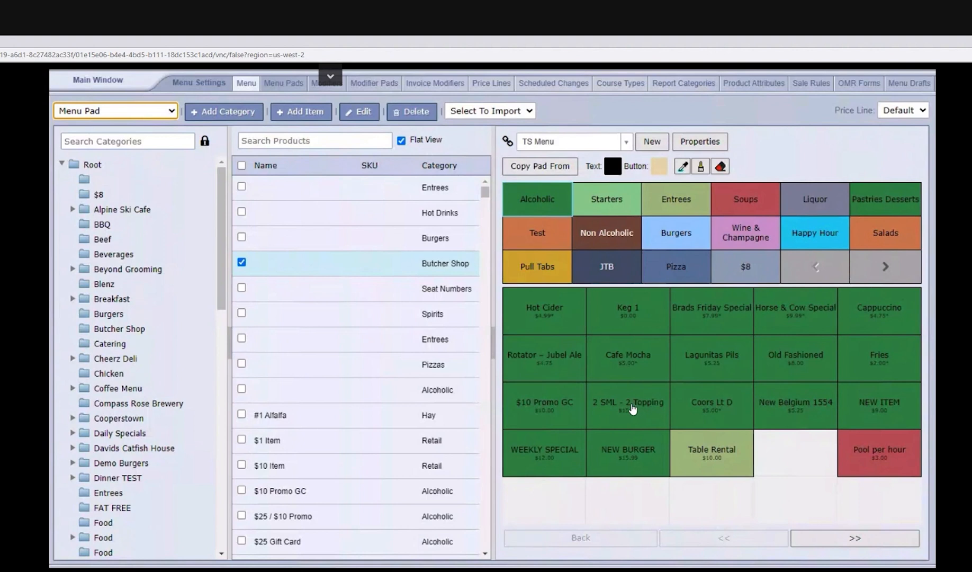
click(116, 87)
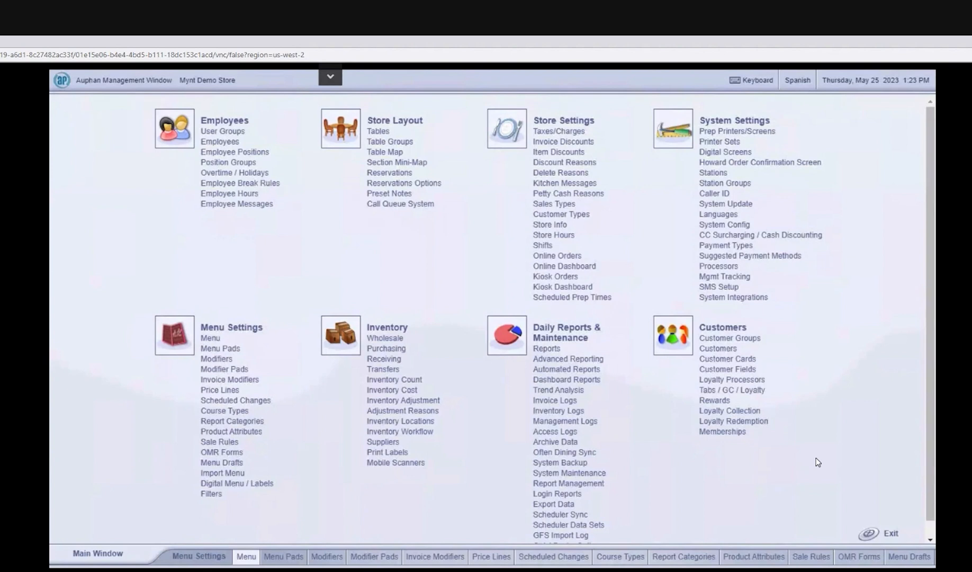
Step: Exit management, log in to the order screen with the login PIN and view its additional order functions
click(887, 537)
text(•••)
key(Return)
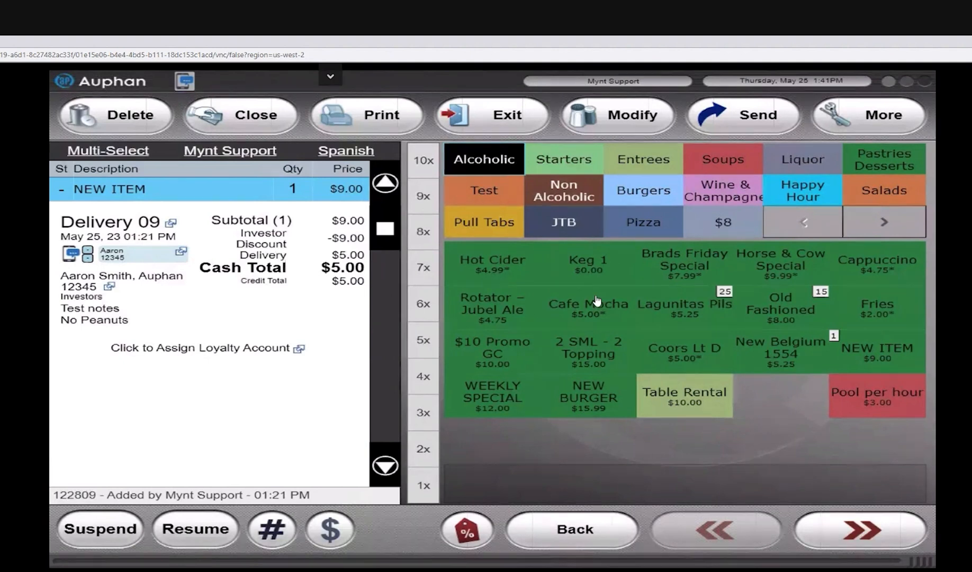
click(866, 117)
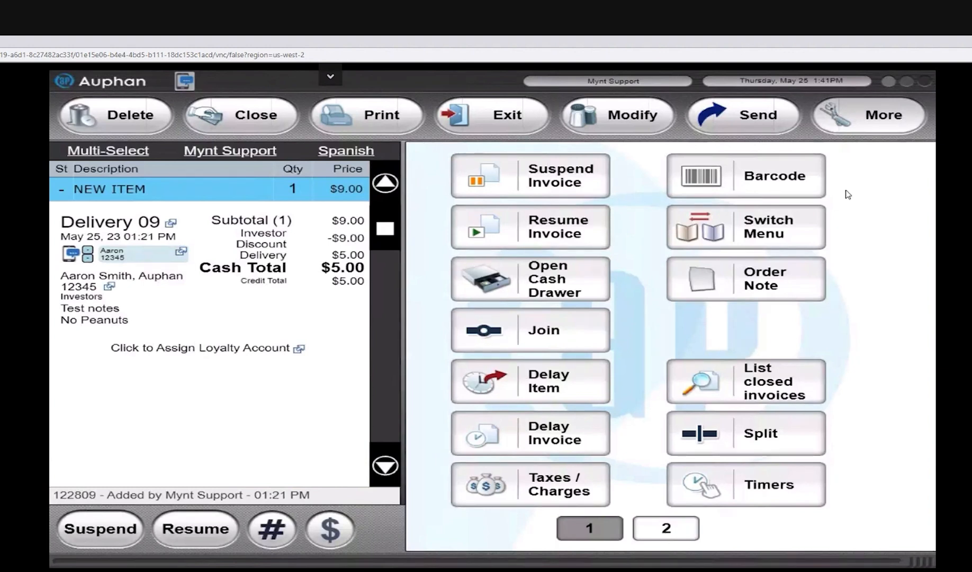
click(862, 125)
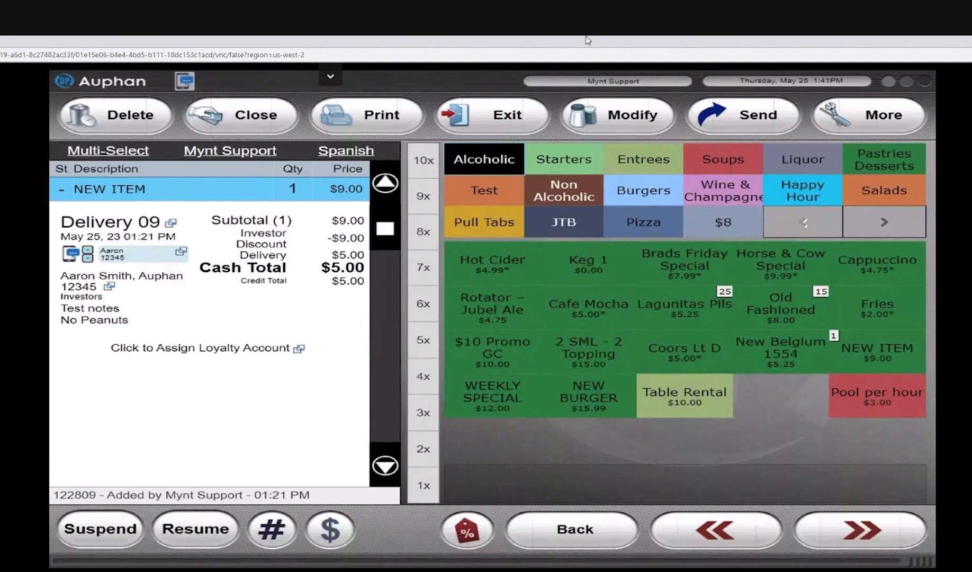
Step: Exit the order screen, enter the login PIN and open the management window
click(481, 120)
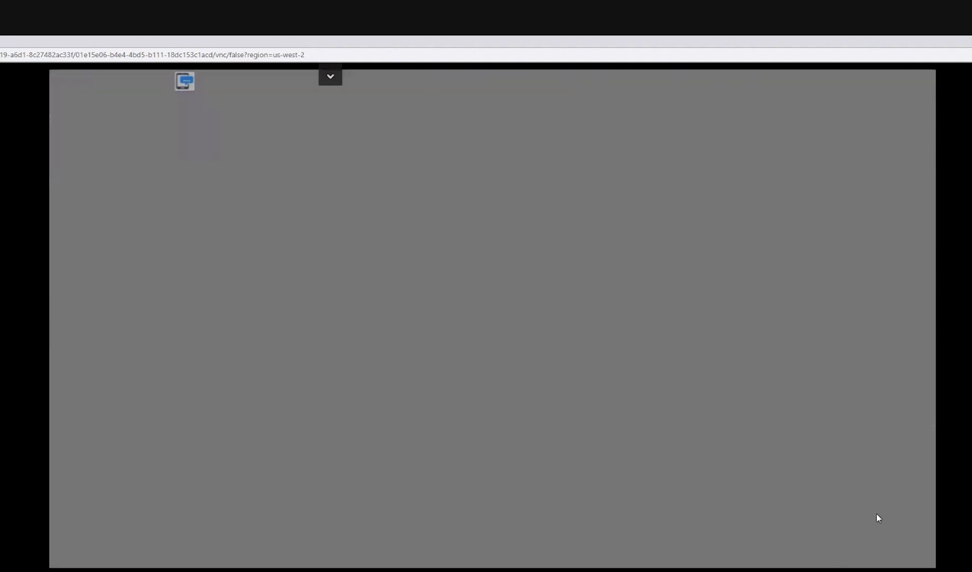
text(•)
key(BackSpace)
text(••••)
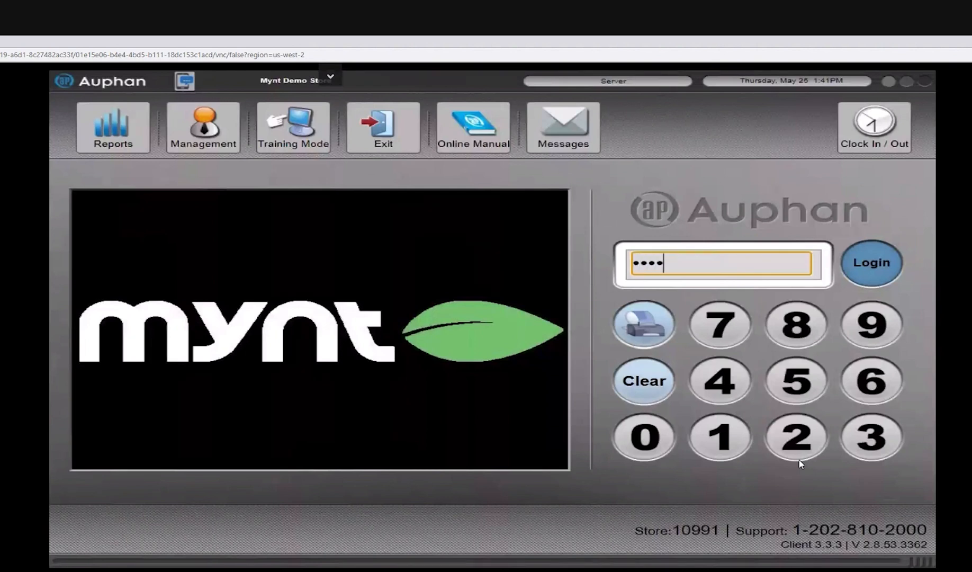
key(Return)
text(•••)
click(206, 123)
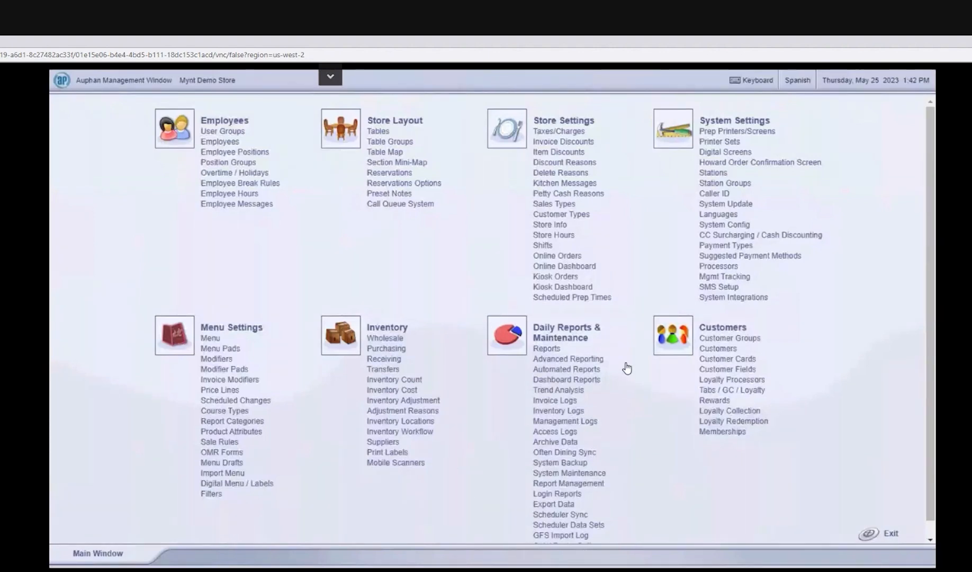
Step: Open the daily Reports page and preview the Cash Out Report (Receipt)
click(542, 348)
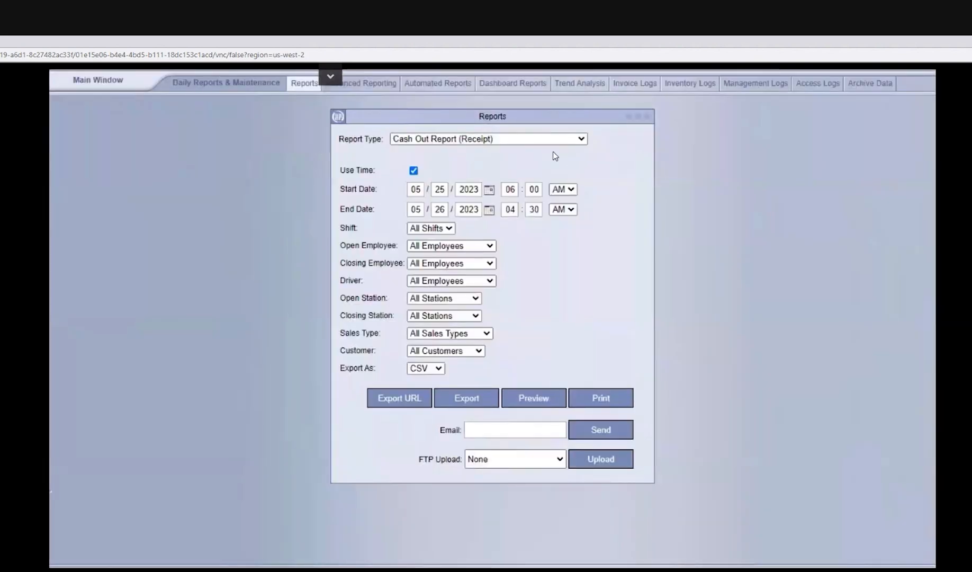
click(468, 140)
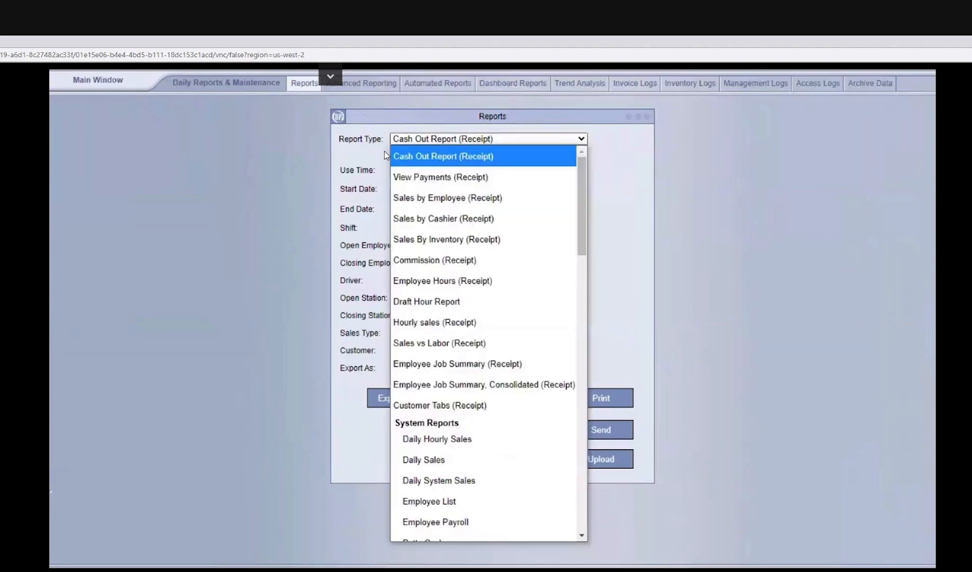
click(432, 157)
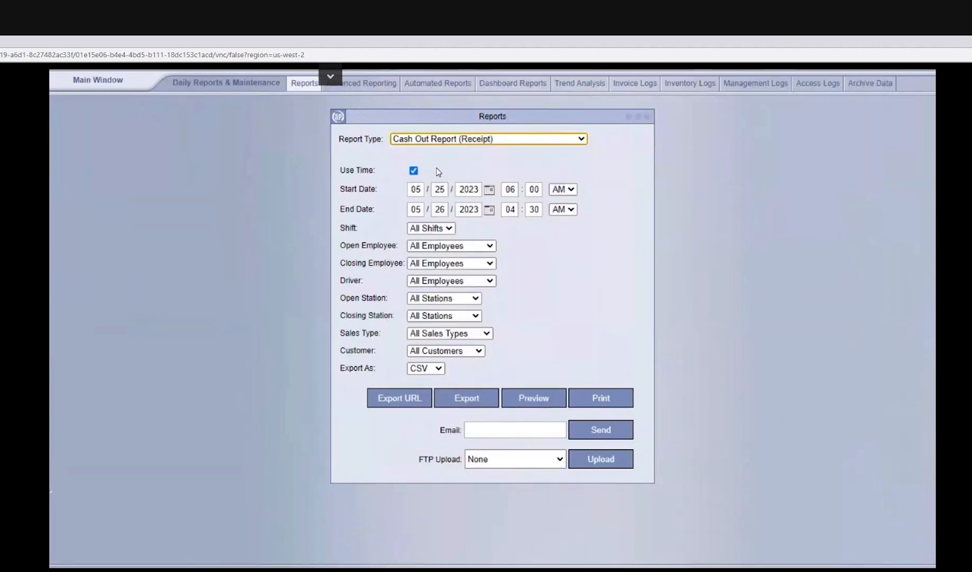
click(529, 398)
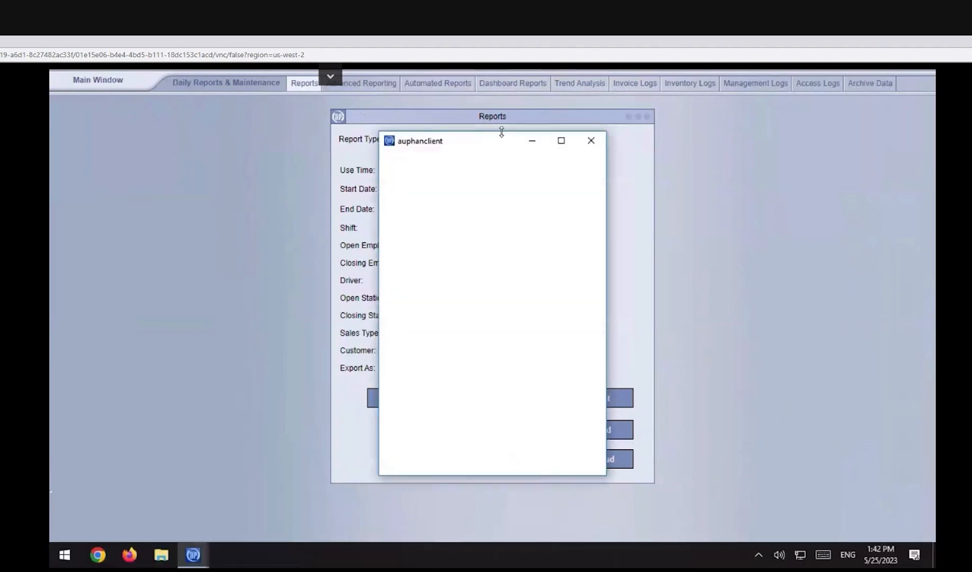
drag(500, 110, 500, 95)
click(514, 150)
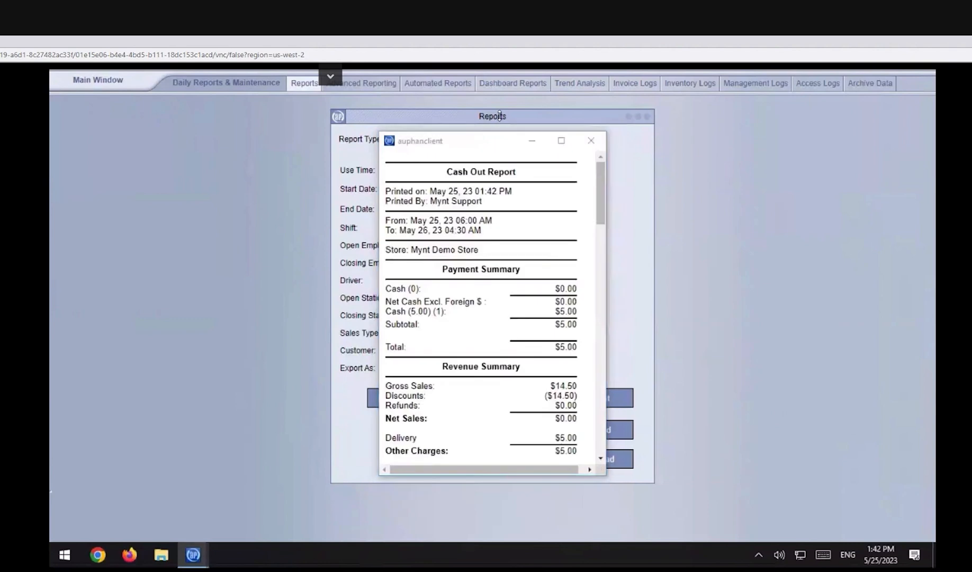
click(596, 475)
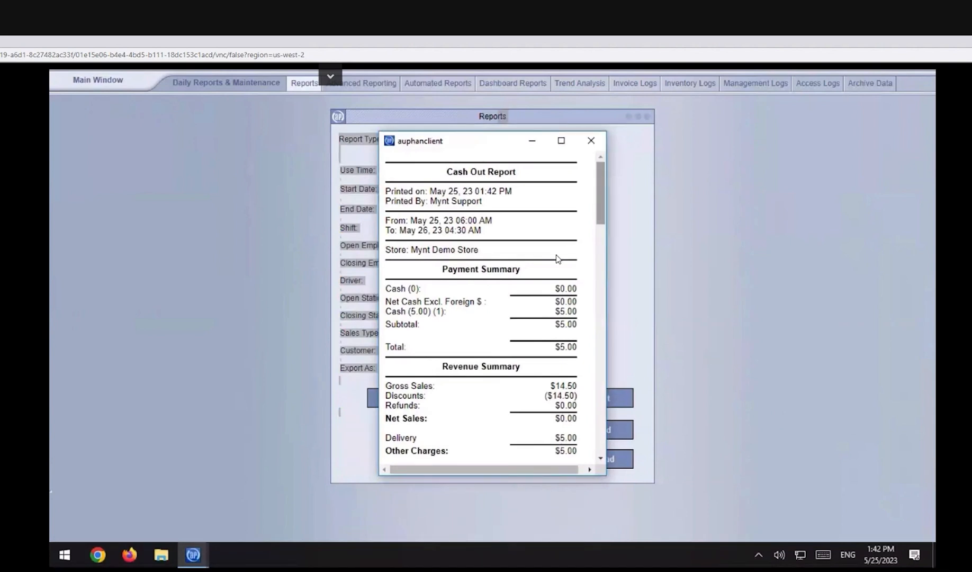
Step: Examine the Cash Out Report's sections from the Payment Summary through to the Shift Summary
drag(602, 186, 602, 200)
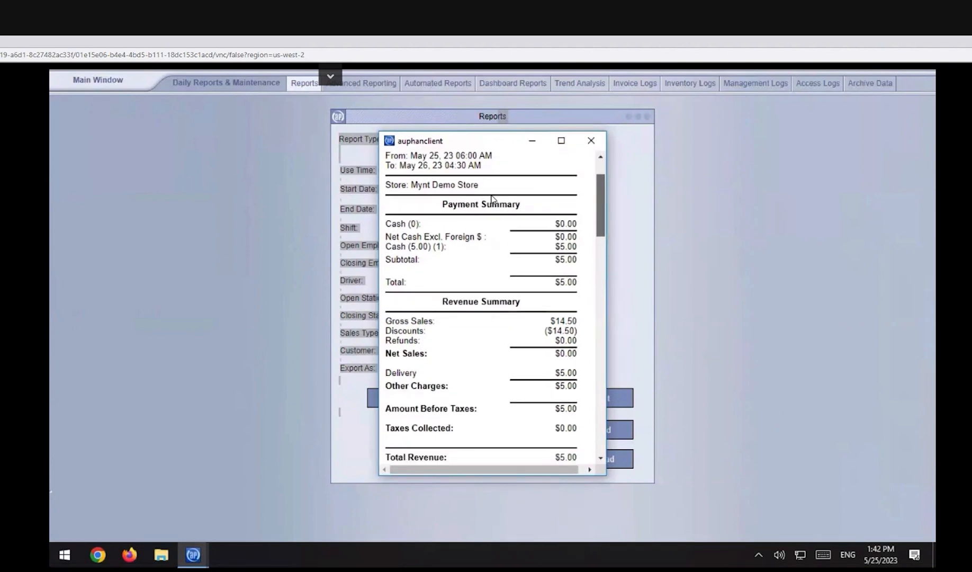
drag(521, 204, 442, 204)
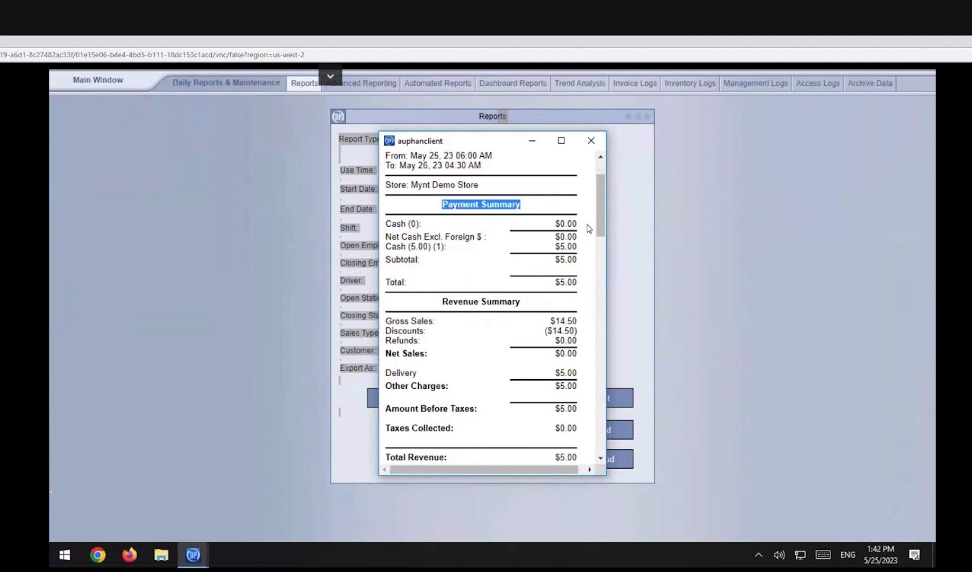
drag(602, 211, 602, 230)
scroll(602, 231, down, 1)
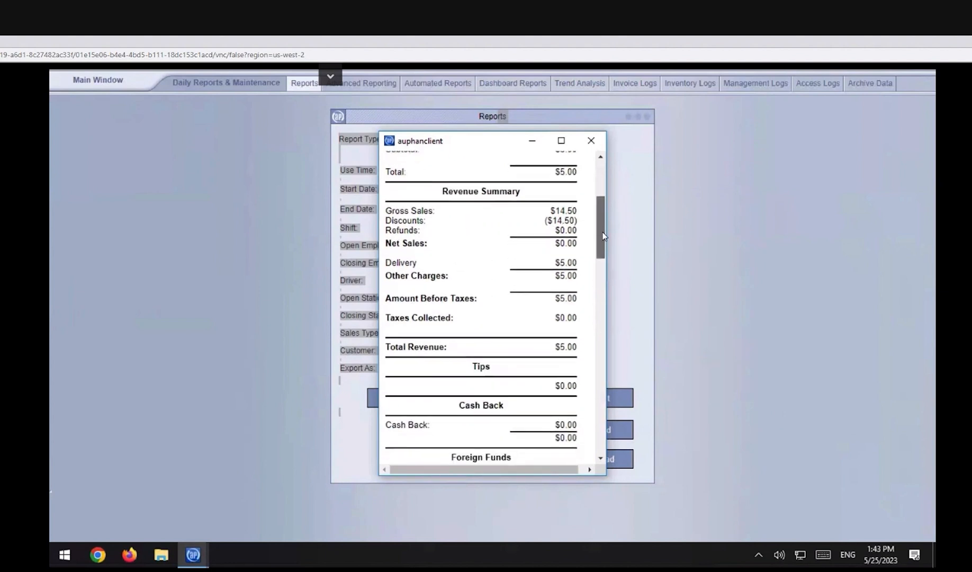
scroll(603, 232, down, 1)
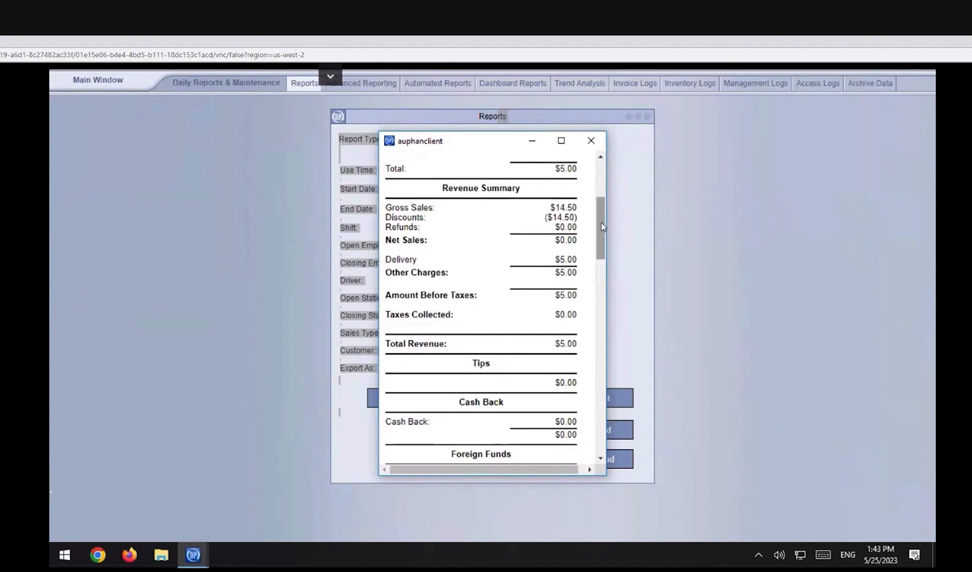
scroll(602, 227, down, 3)
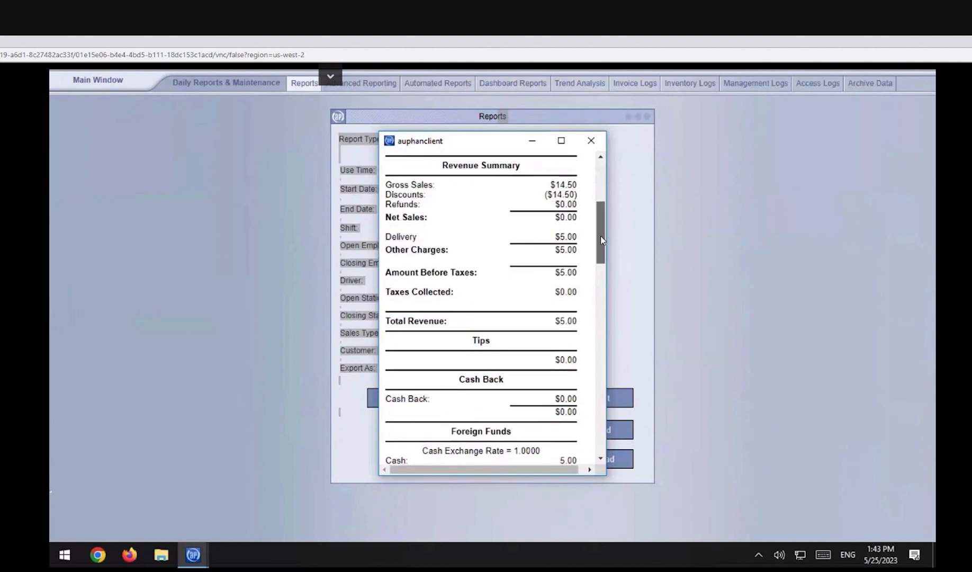
scroll(601, 236, down, 5)
scroll(604, 255, down, 5)
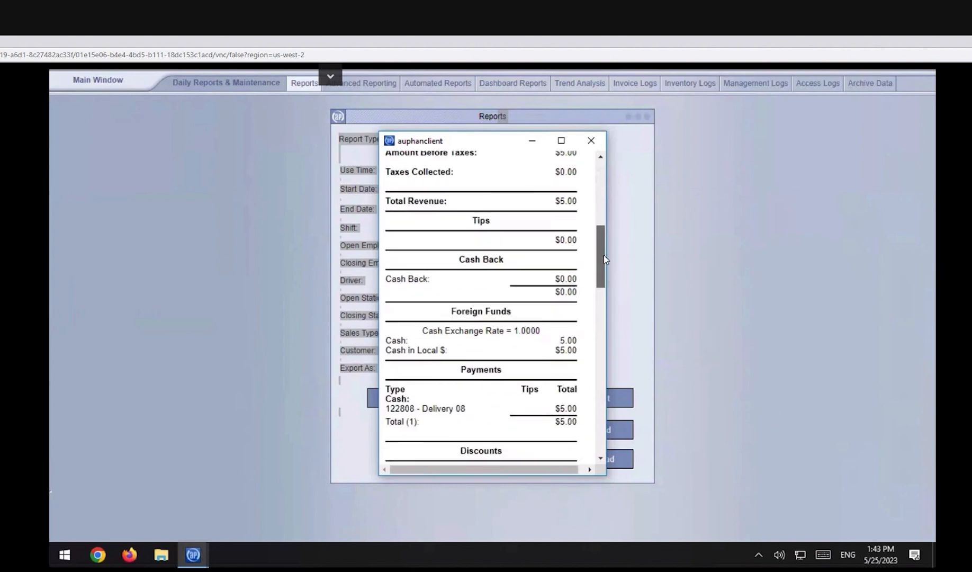
drag(605, 264, 603, 360)
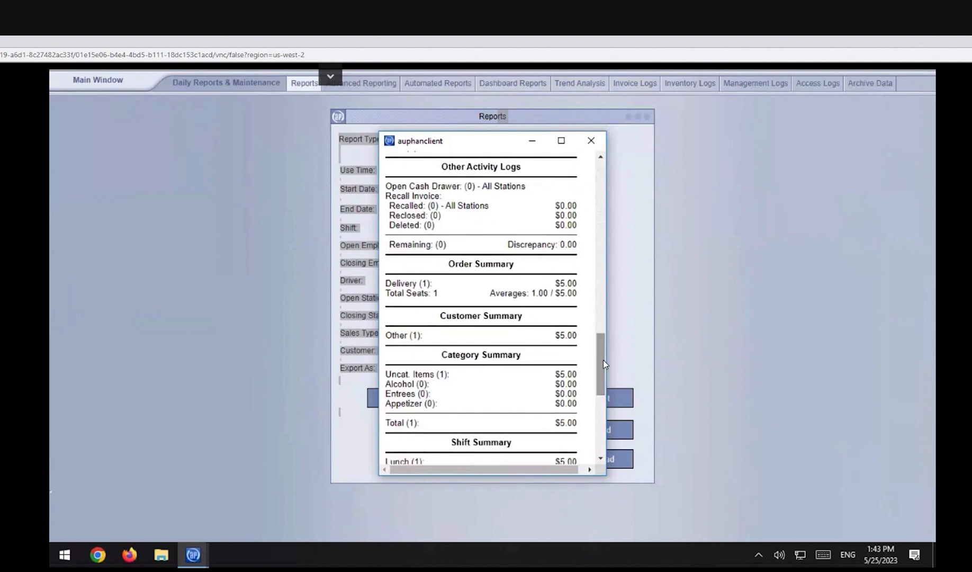
right_click(971, 571)
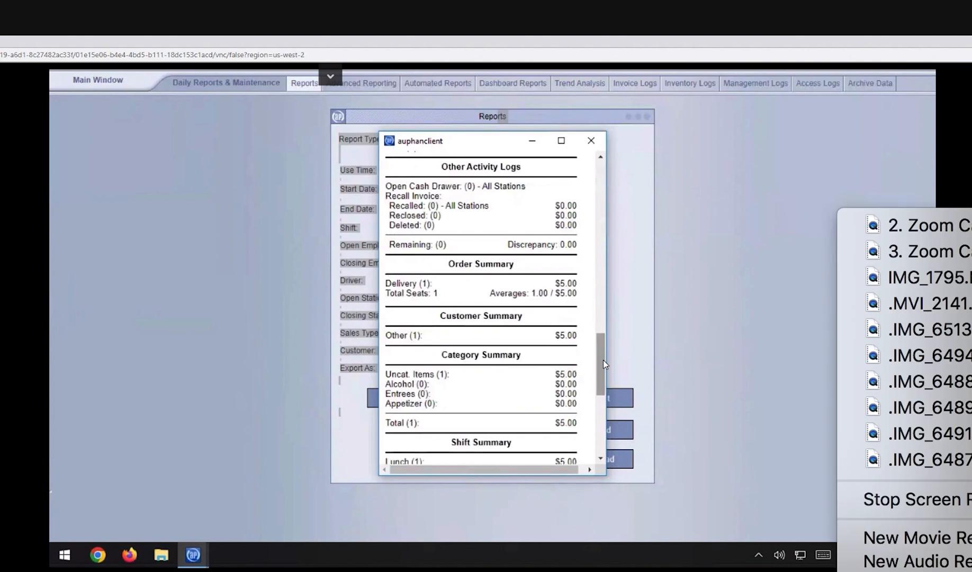
click(706, 558)
drag(603, 359, 603, 433)
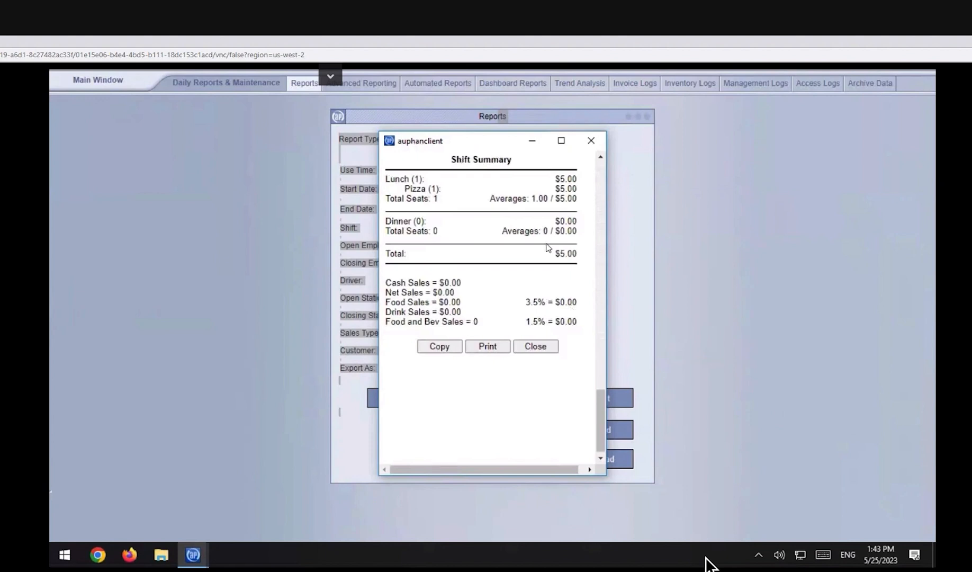
Step: Close the Cash Out Report preview and look through the available report types without changing the selection
click(589, 144)
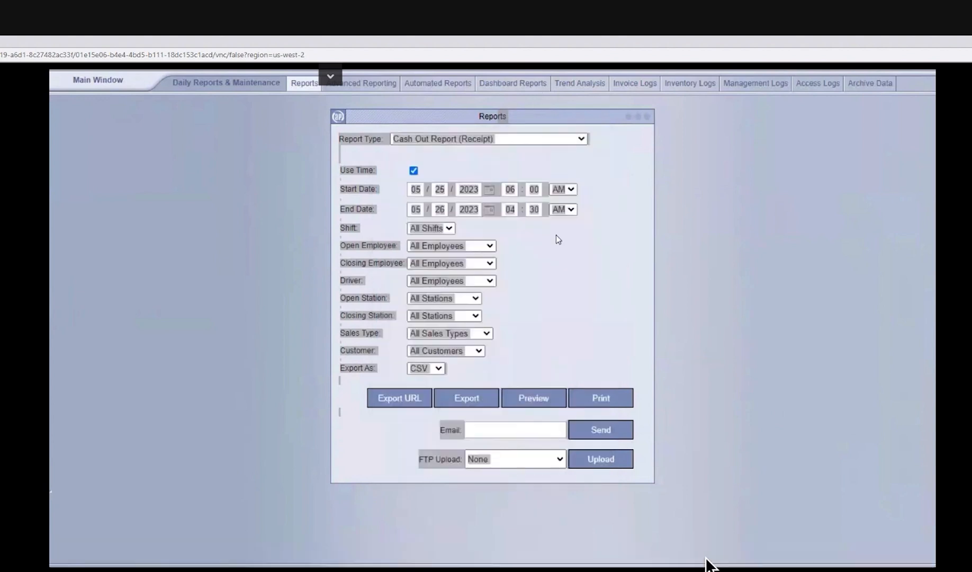
click(458, 139)
click(613, 163)
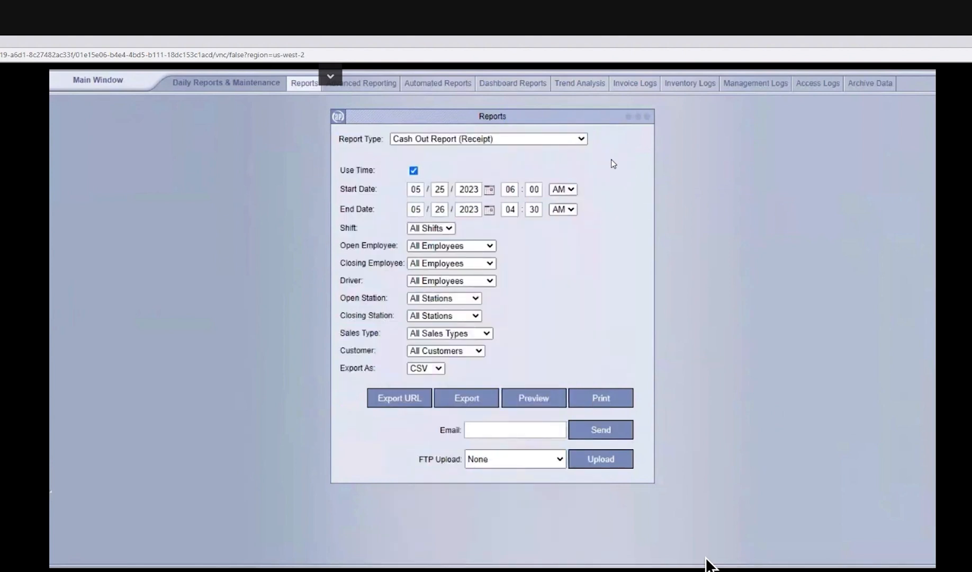
Step: Look through the full list of report types, from the receipt reports past the system and sales reports, without choosing another
click(568, 141)
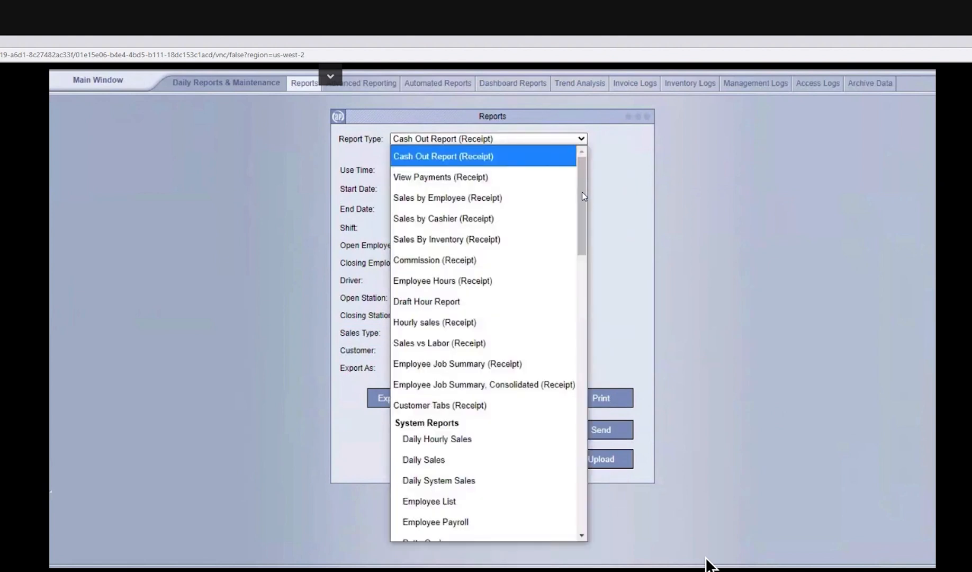
drag(583, 195, 585, 239)
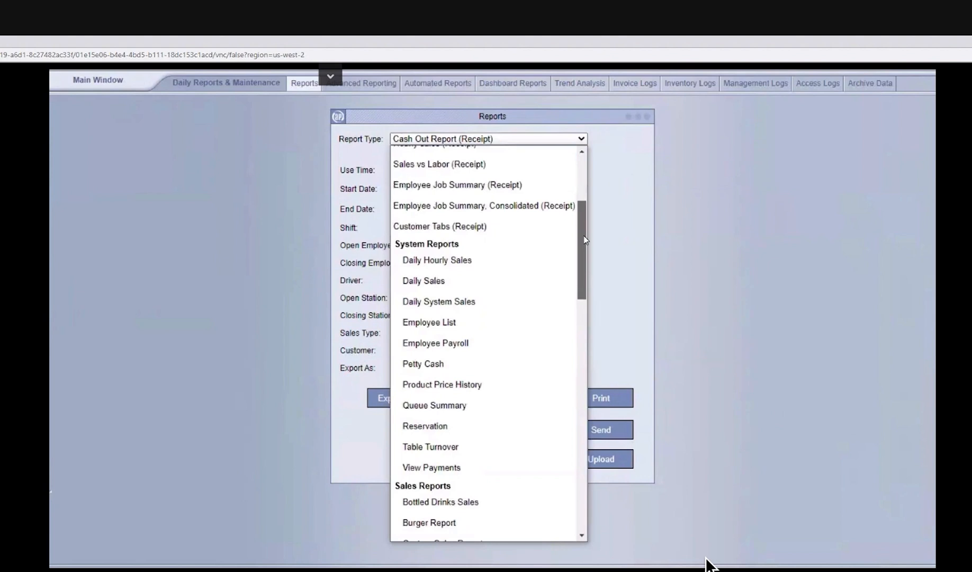
drag(584, 247, 592, 484)
drag(585, 446, 721, 231)
click(721, 231)
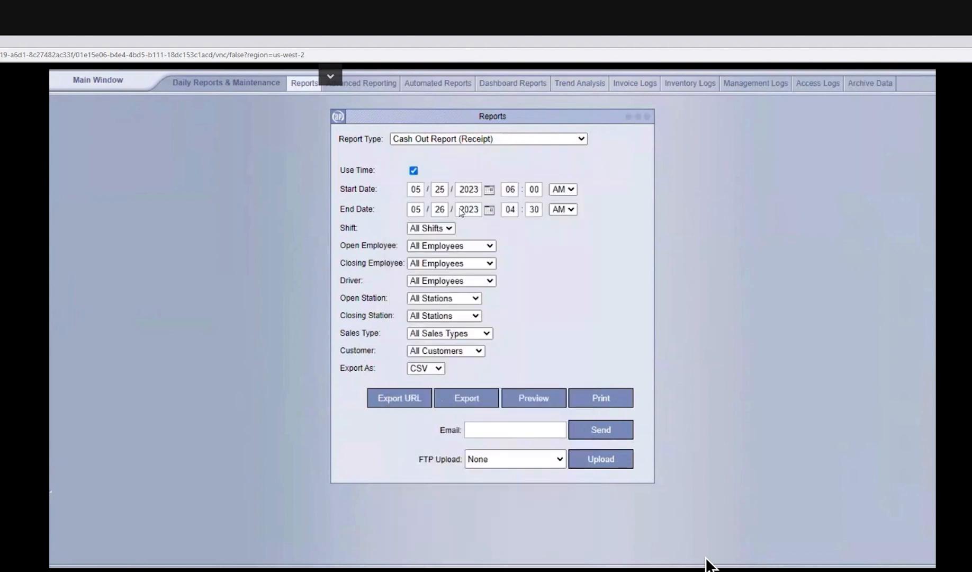
Step: Review the report's employee, driver and station filters, export formats and email field, and recheck the report types without changing anything
drag(401, 245, 343, 249)
drag(406, 264, 345, 266)
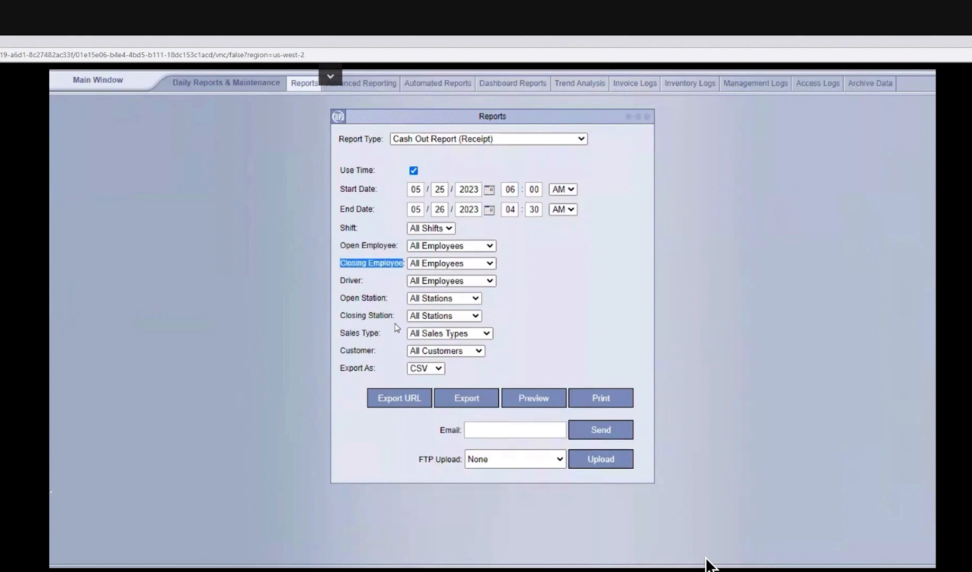
drag(394, 316, 342, 282)
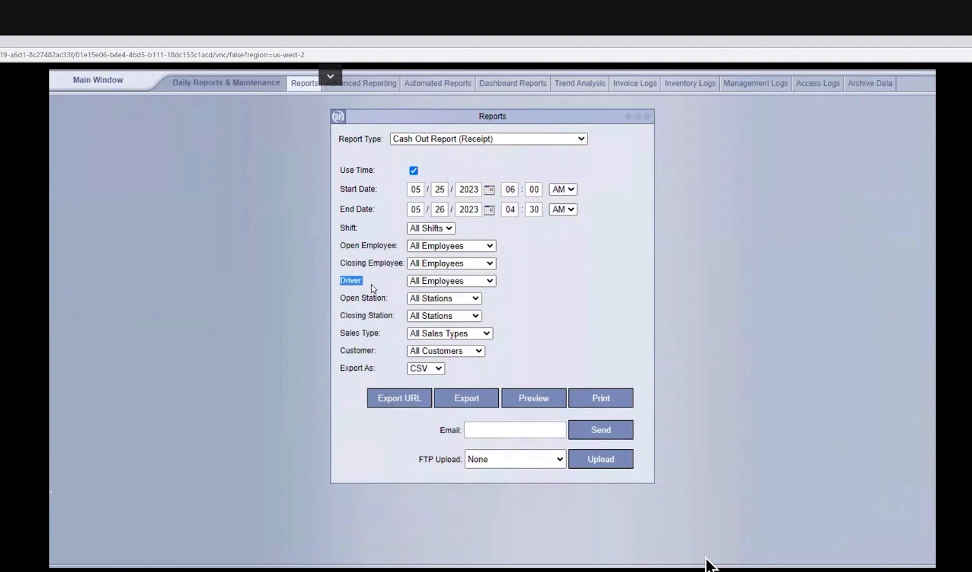
click(433, 282)
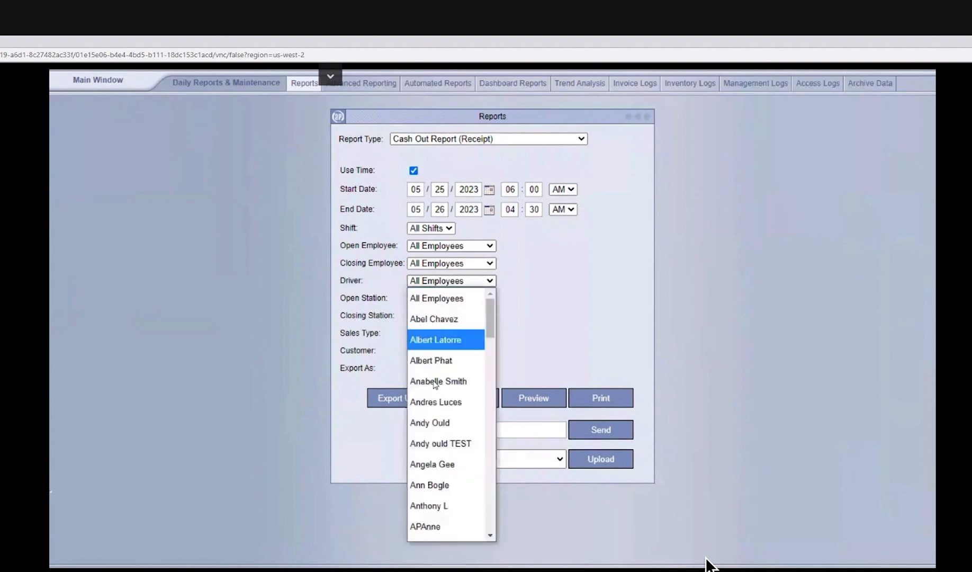
click(526, 335)
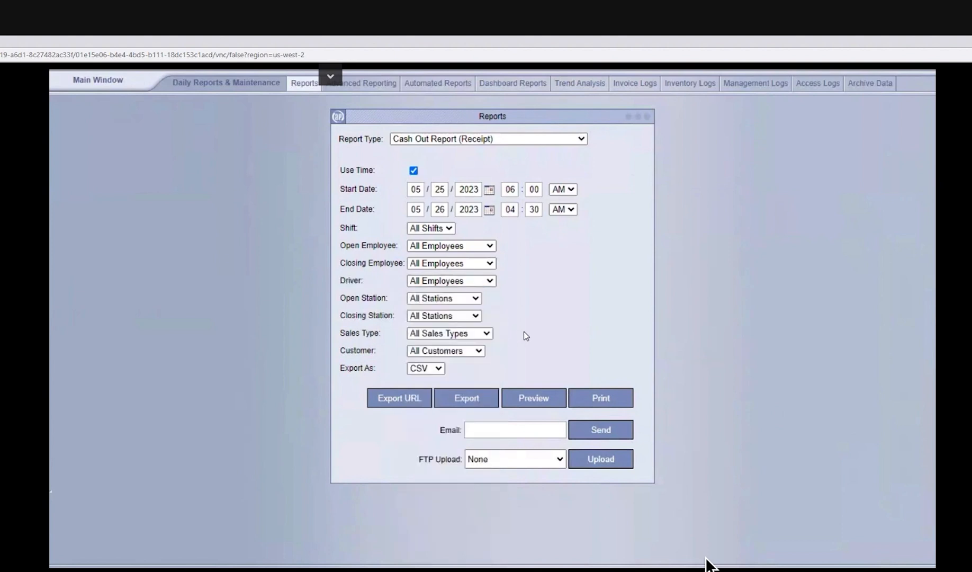
click(425, 370)
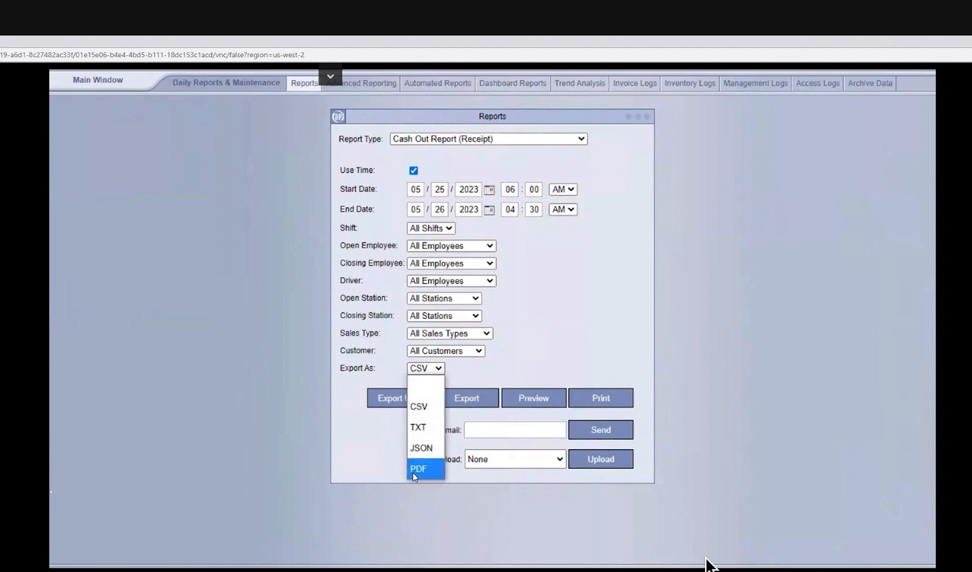
click(493, 432)
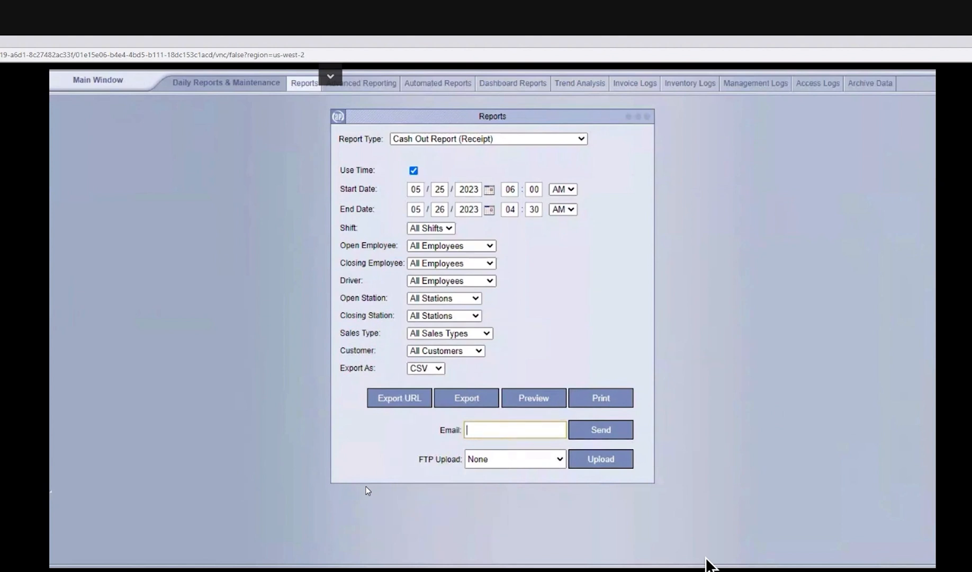
click(483, 140)
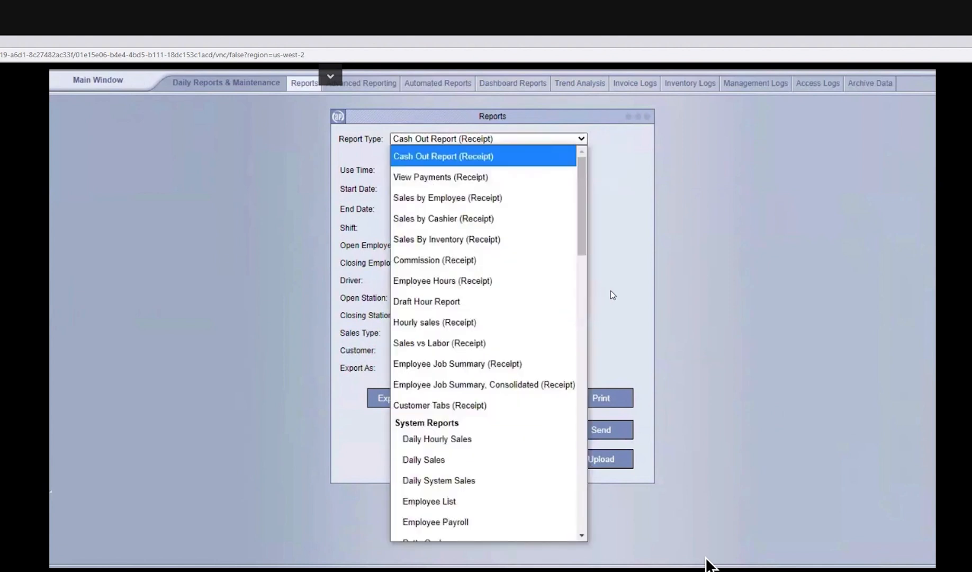
click(641, 291)
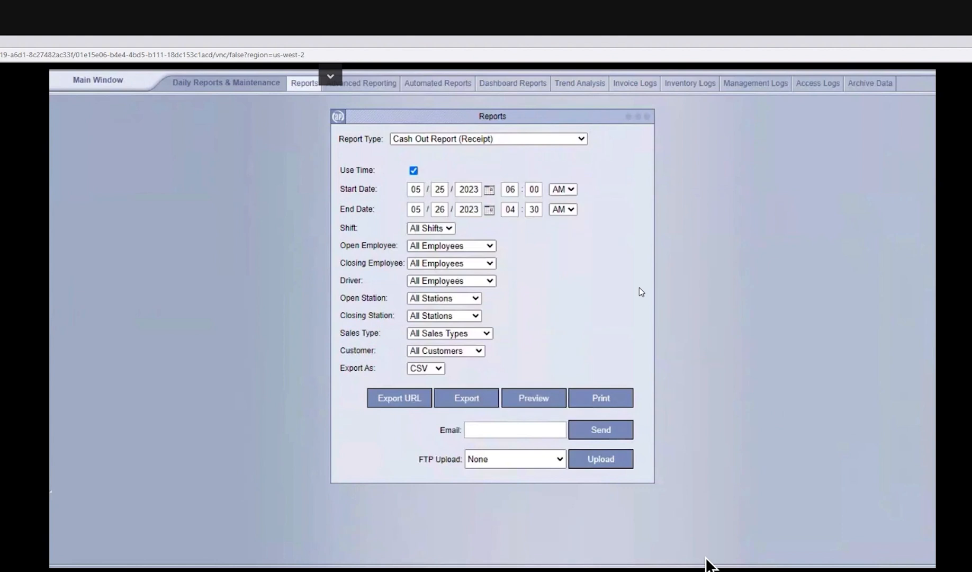
Step: Return to the main window, enter the login PIN and open the Delivery 09 order
click(131, 81)
text(1)
click(878, 275)
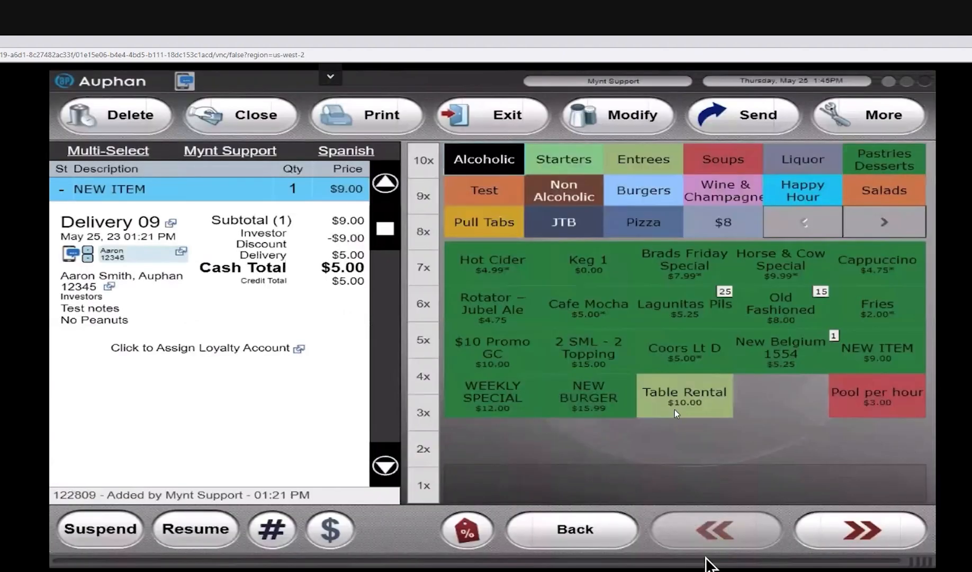
Step: Add a Lagunitas Pils, an Old Fashioned, a NEW ITEM and a Coors Lt D pint to the Delivery 09 order
click(680, 326)
click(792, 321)
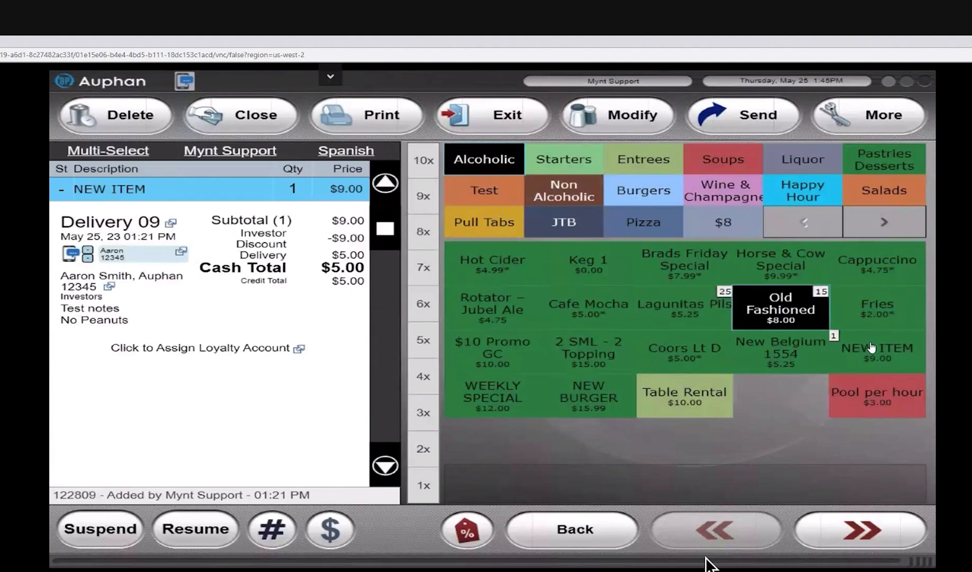
click(842, 353)
click(708, 352)
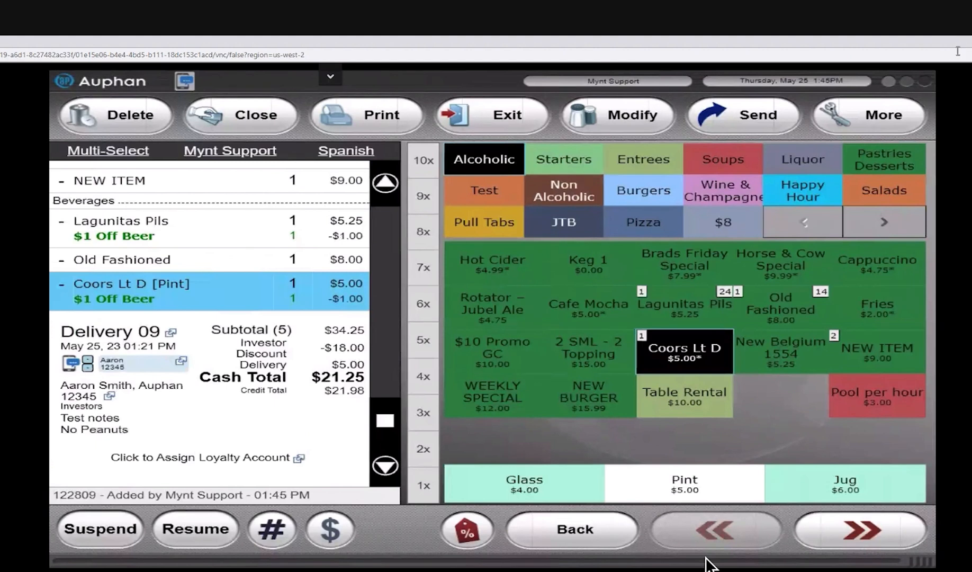
Step: Look over the additional order functions, open Split for the Delivery 09 invoice and add three more checks
click(867, 119)
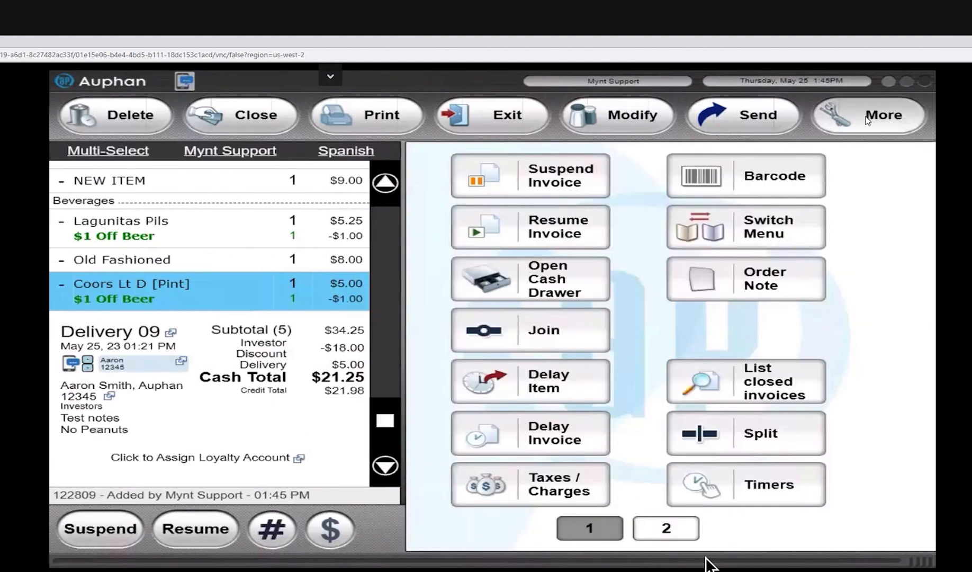
click(672, 528)
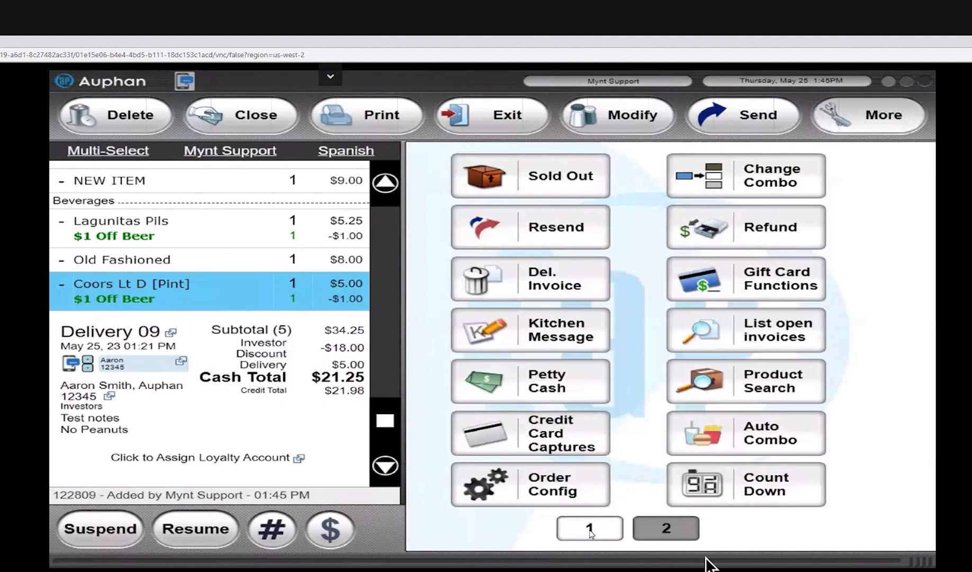
click(590, 531)
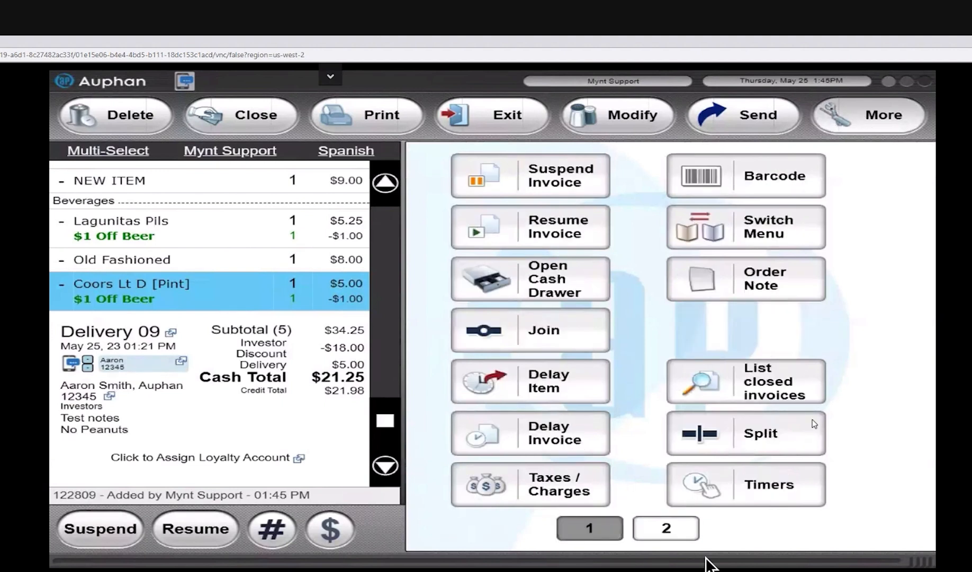
click(747, 438)
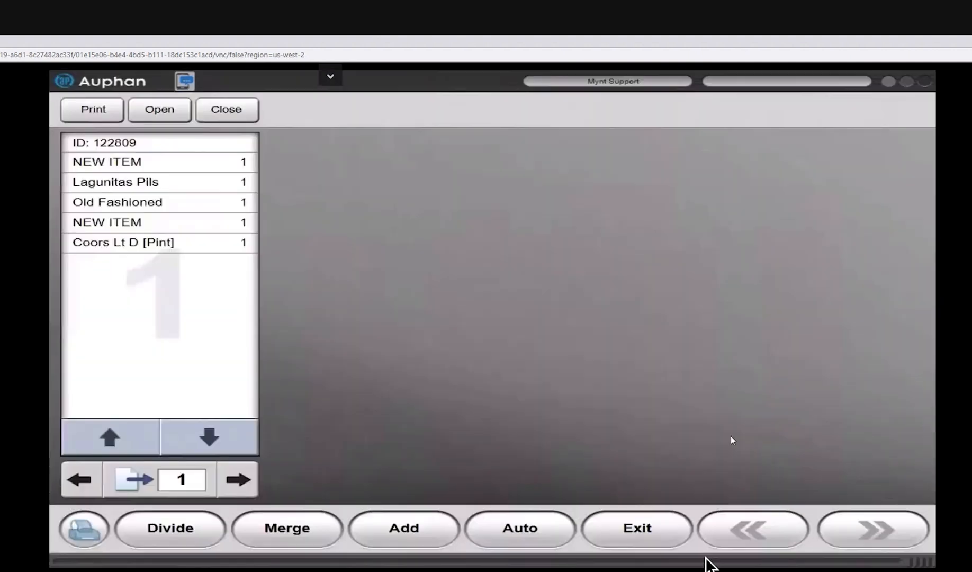
click(418, 533)
click(418, 534)
click(418, 533)
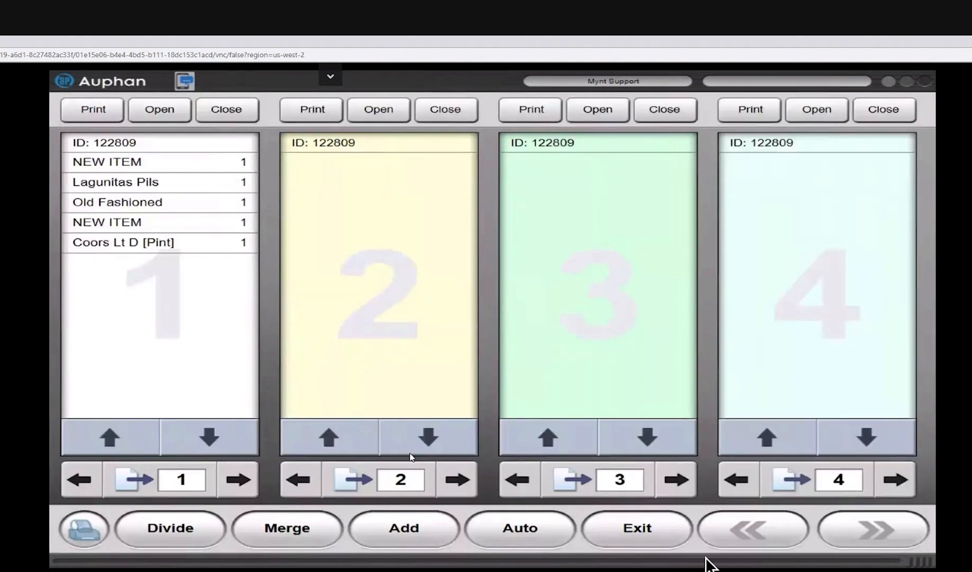
Step: Divide all five items on the first check evenly across 4 checks
click(157, 170)
click(141, 187)
click(164, 203)
click(166, 223)
click(169, 242)
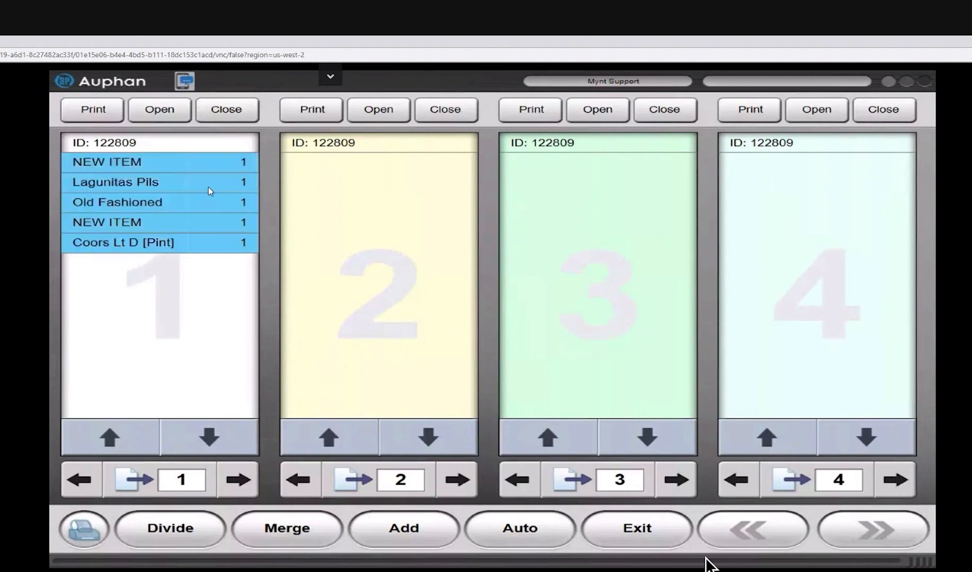
click(188, 528)
click(375, 335)
double_click(524, 216)
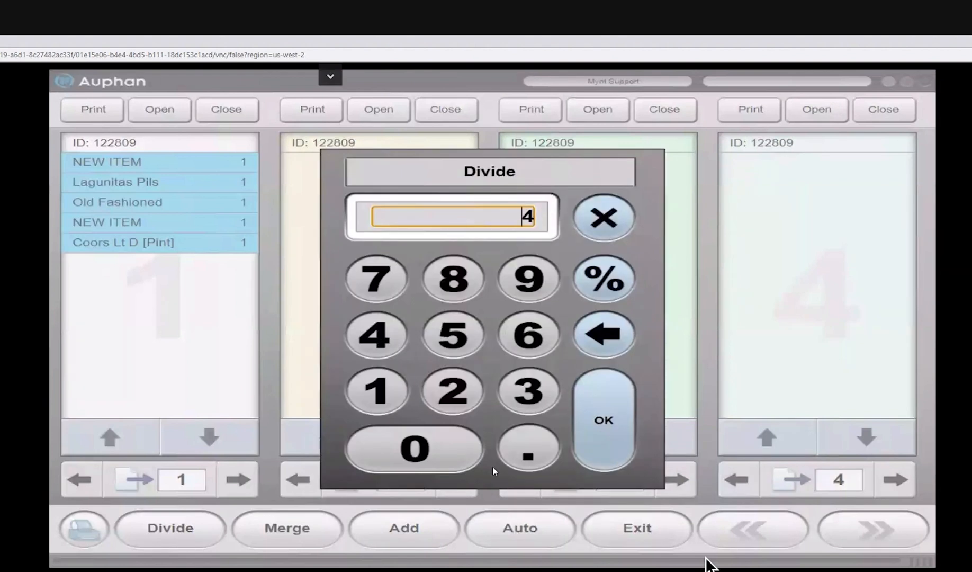
click(612, 411)
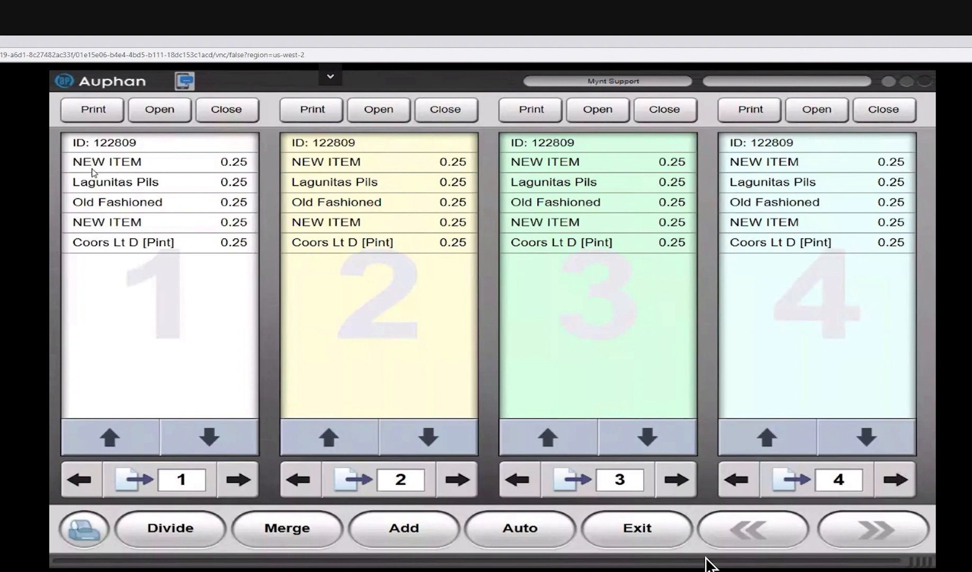
Step: Merge the divided item portions back into the first check
drag(93, 168, 97, 240)
click(97, 240)
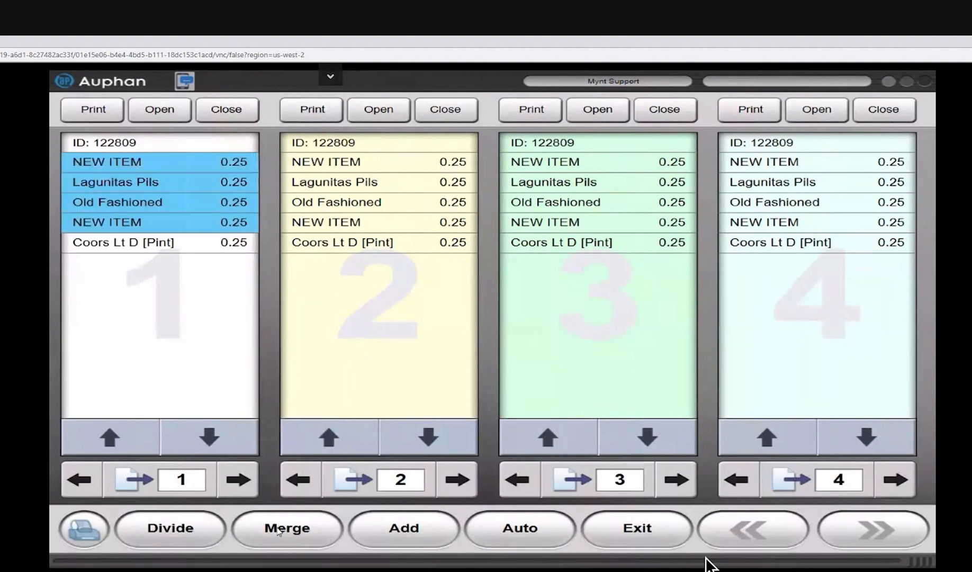
click(306, 532)
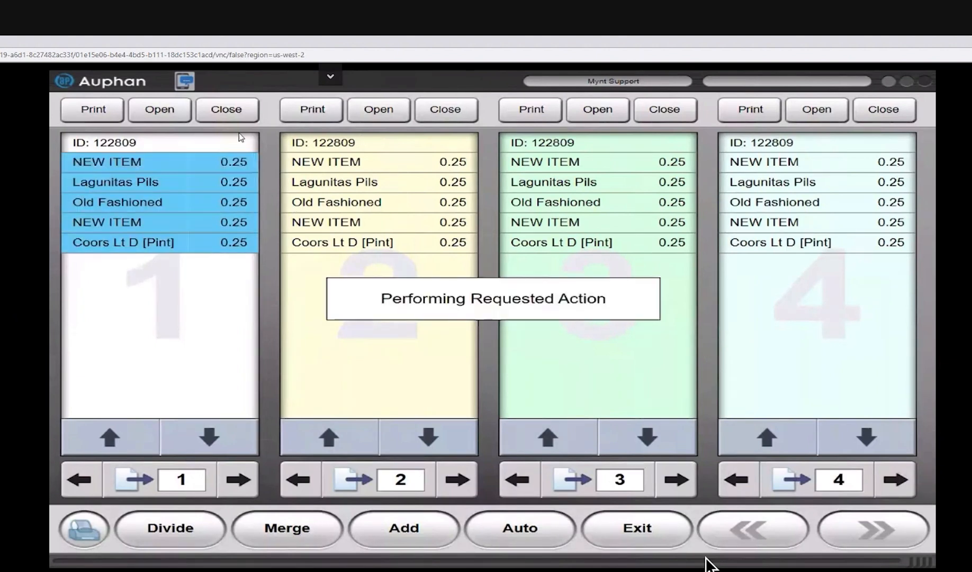
Step: Move the second NEW ITEM to check 2, the Old Fashioned to check 3 and the Lagunitas Pils to check 4
click(154, 226)
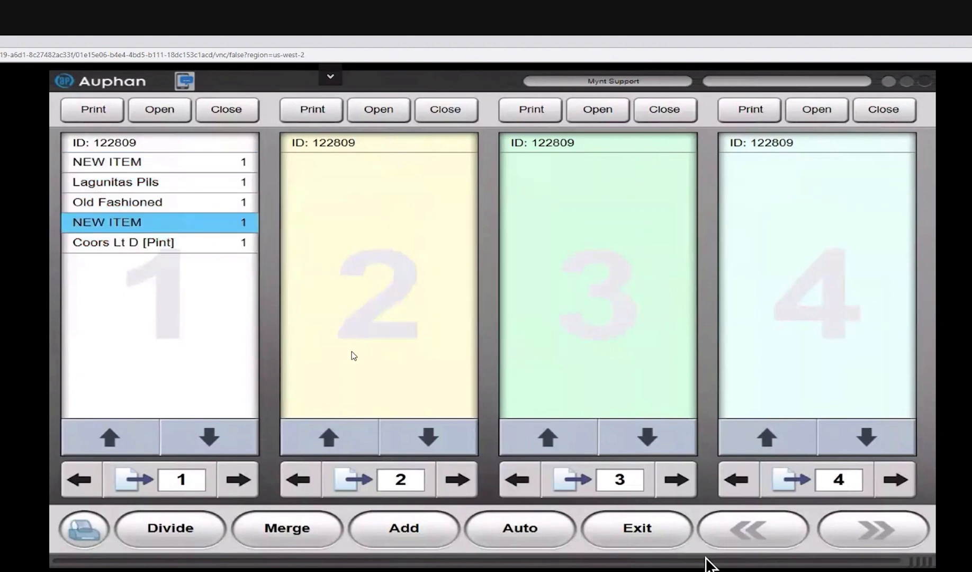
click(349, 365)
click(141, 209)
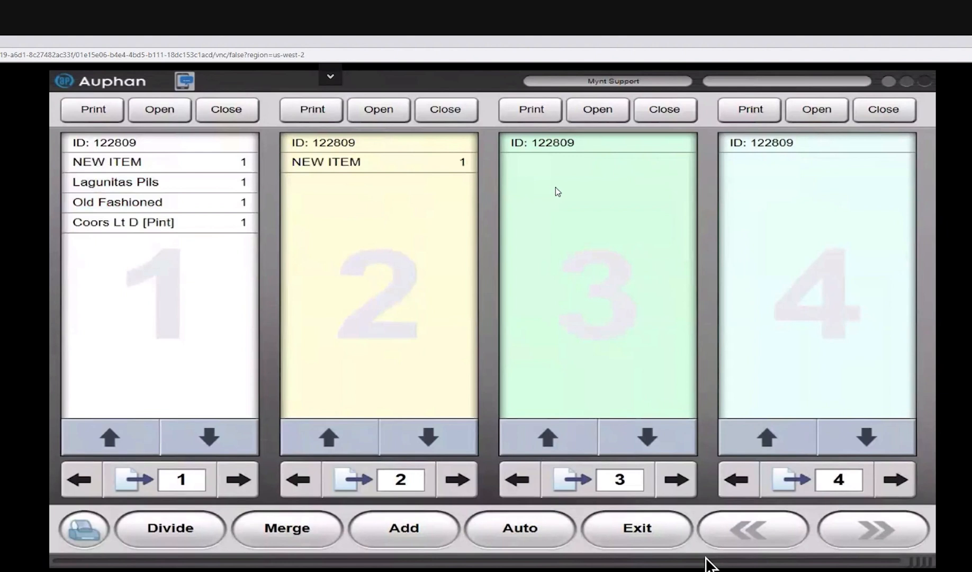
click(521, 190)
click(141, 183)
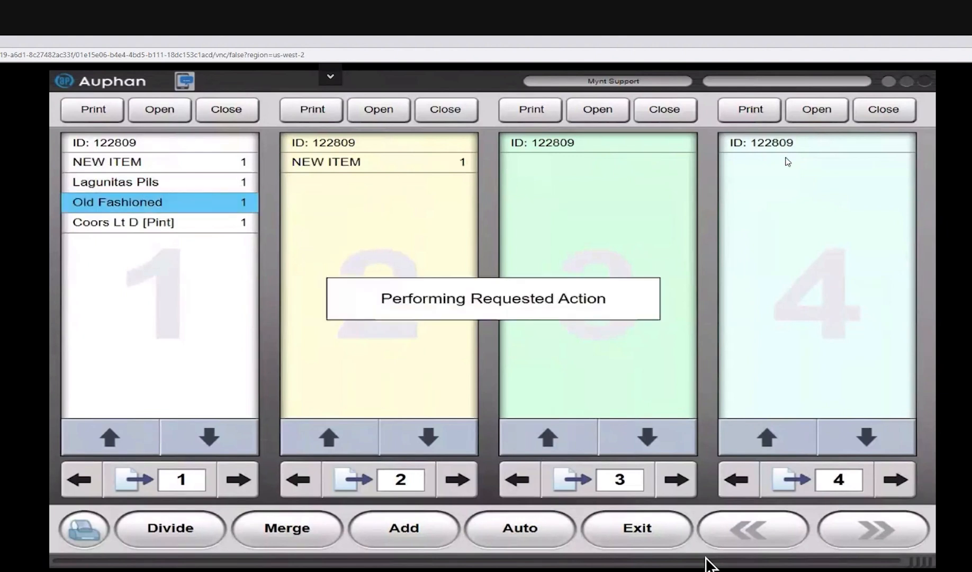
click(821, 194)
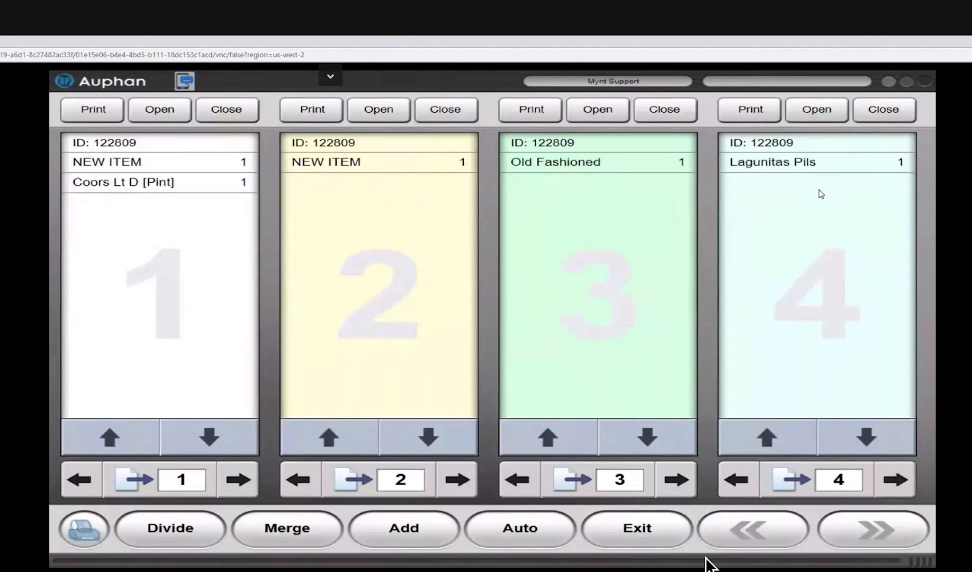
Step: Move the Lagunitas Pils, NEW ITEM and Old Fashioned from checks 4, 2 and 3 back to check 1
click(805, 164)
click(372, 172)
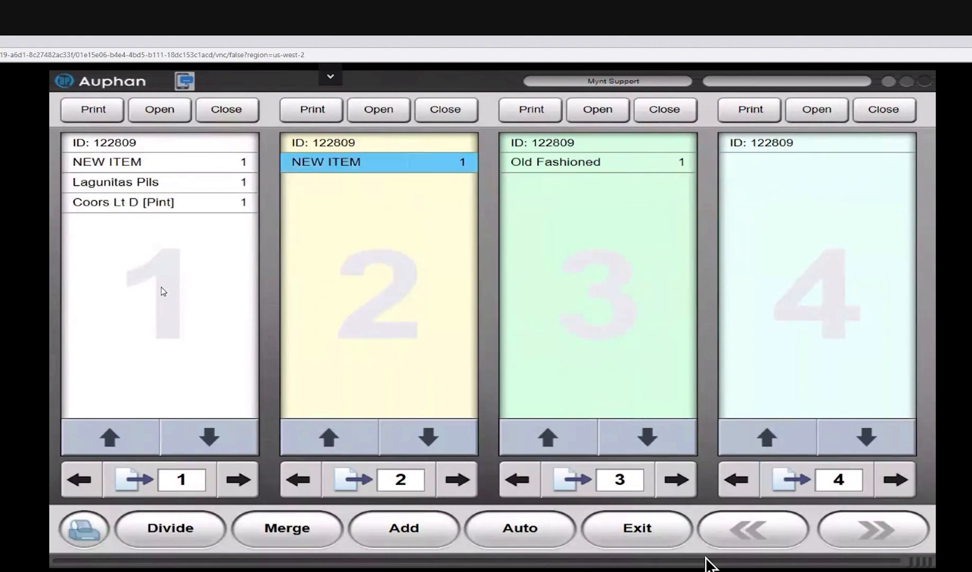
click(567, 163)
click(740, 136)
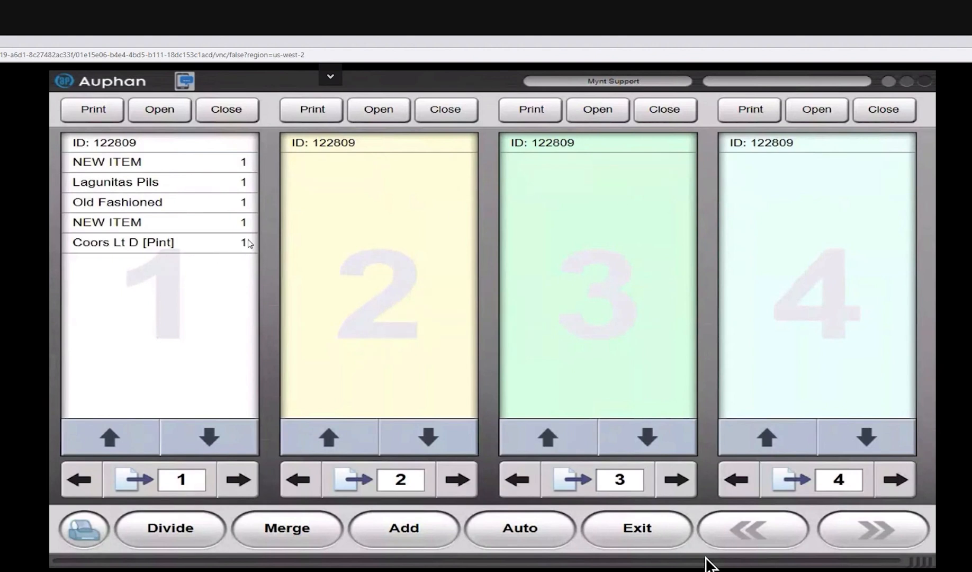
Step: Return from the split screen to the Delivery 09 invoice and suspend it
click(617, 533)
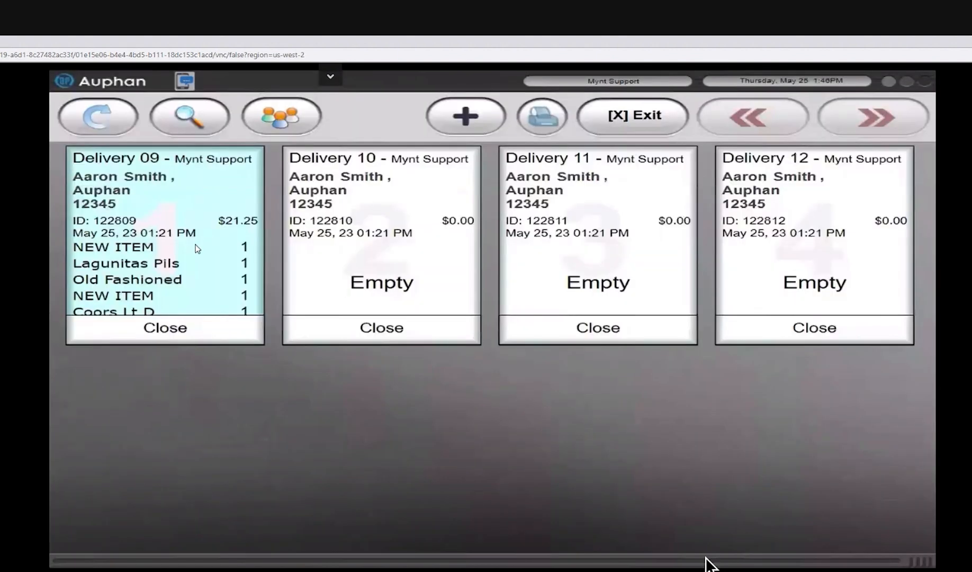
click(197, 247)
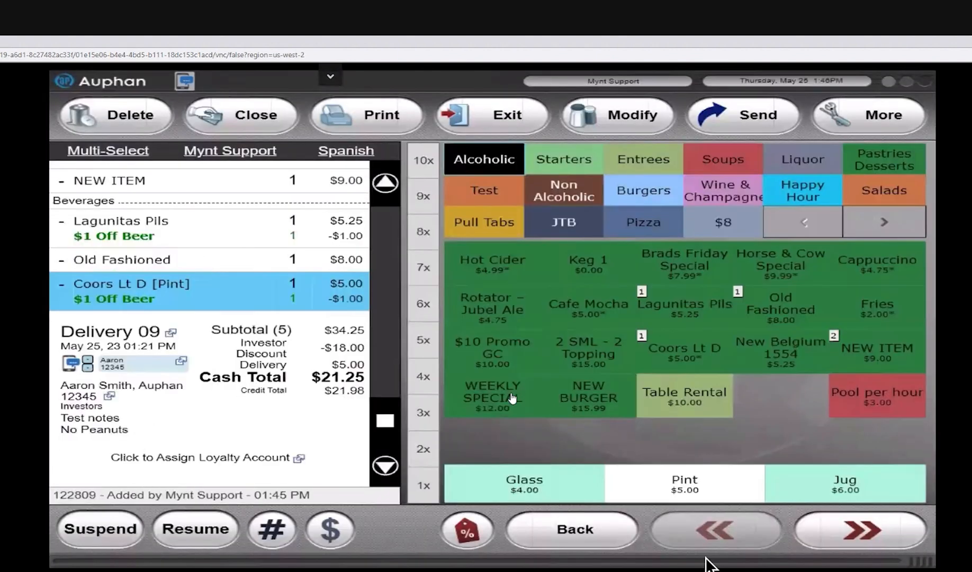
scroll(326, 373, up, 3)
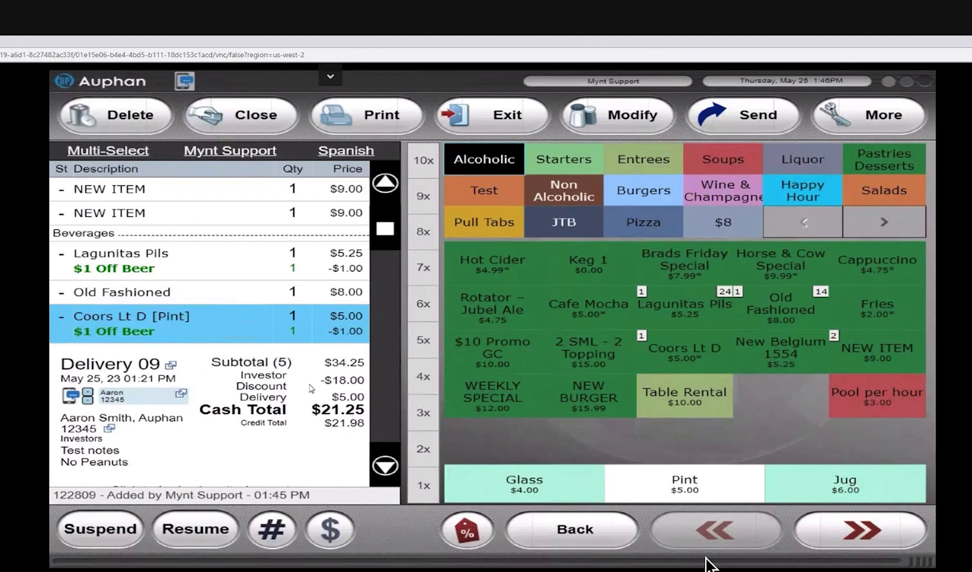
click(126, 531)
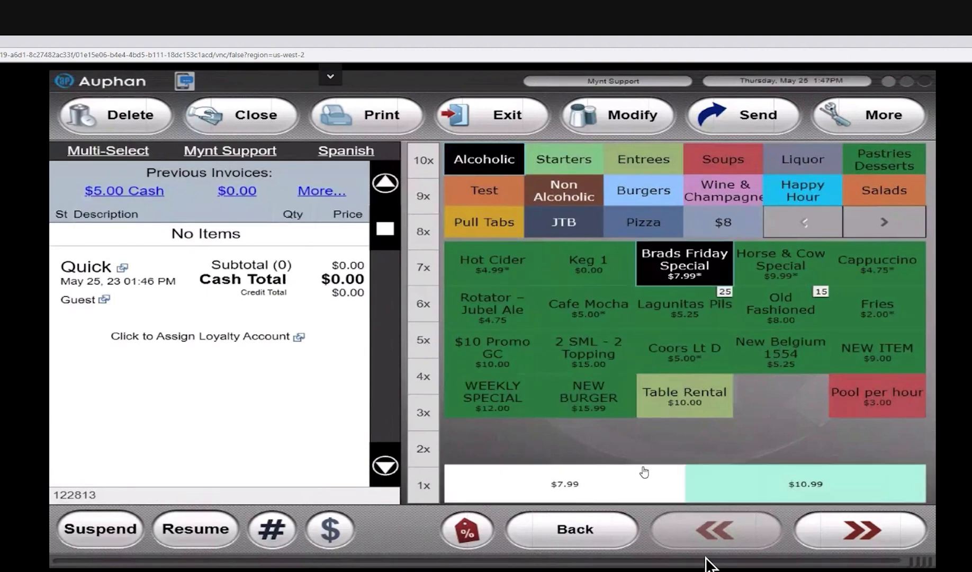
Step: Add the $7.99 Brads Friday Special to the new quick order and close the invoice as paid in cash
click(643, 470)
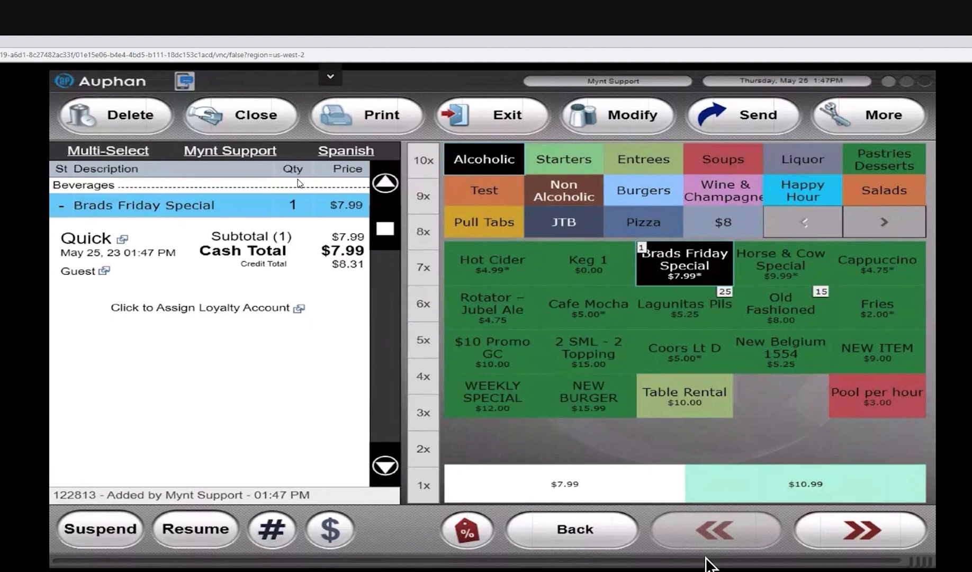
click(241, 116)
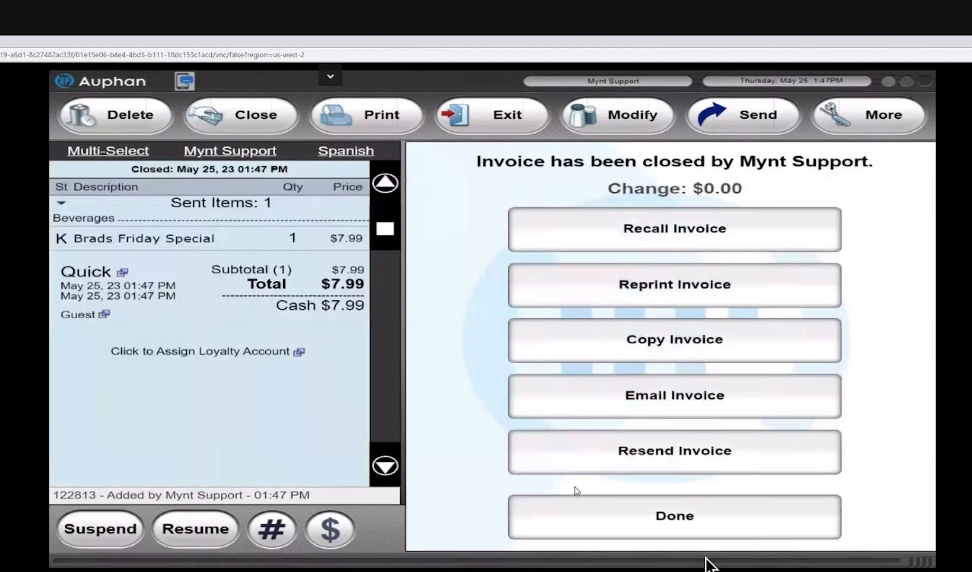
click(718, 517)
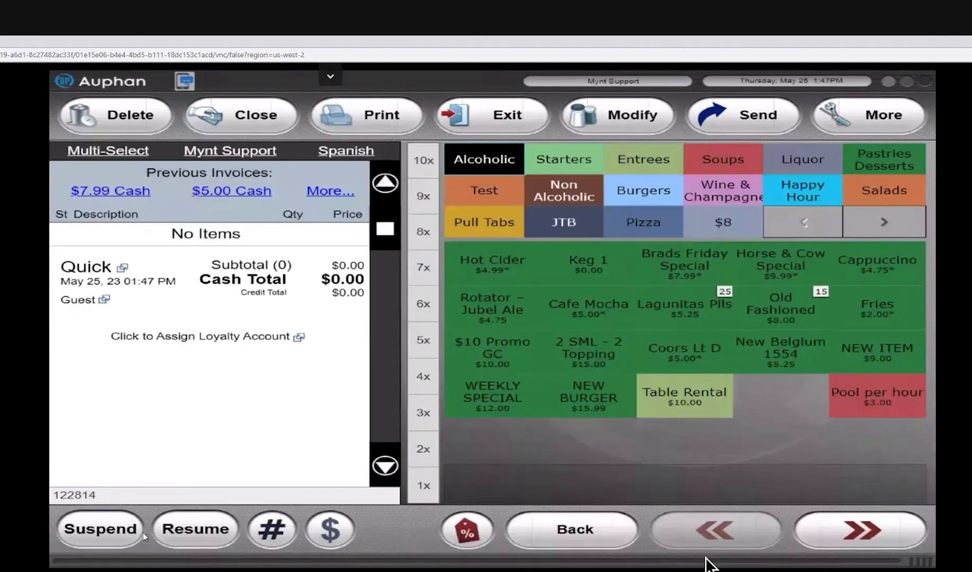
Step: Resume the suspended Delivery 09 invoice
click(196, 529)
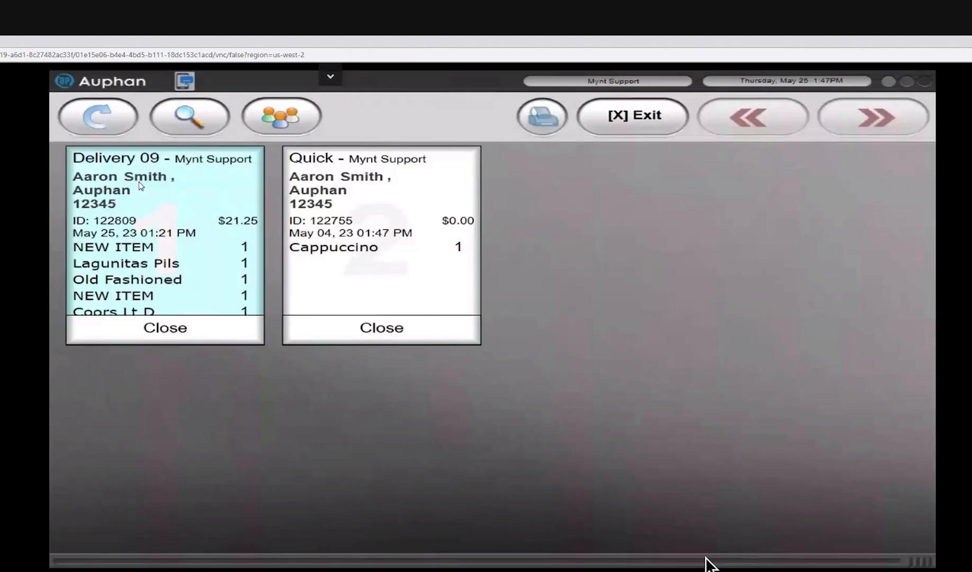
click(158, 203)
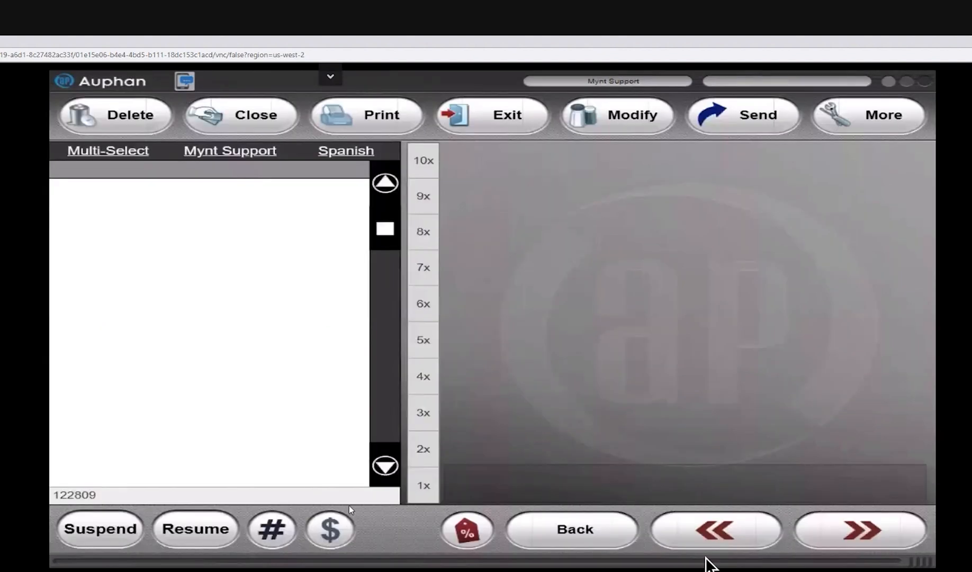